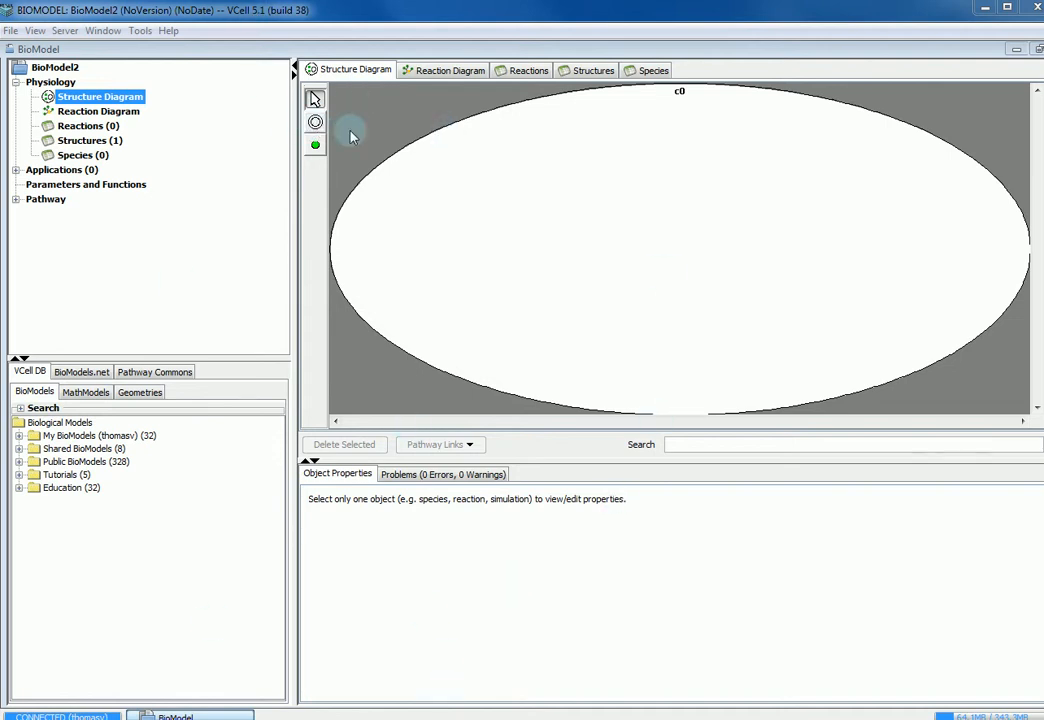
Step: Add a new compartment inside c0 in the structure diagram, and rename the outer compartment c0 as Cyt
left_click(315, 121)
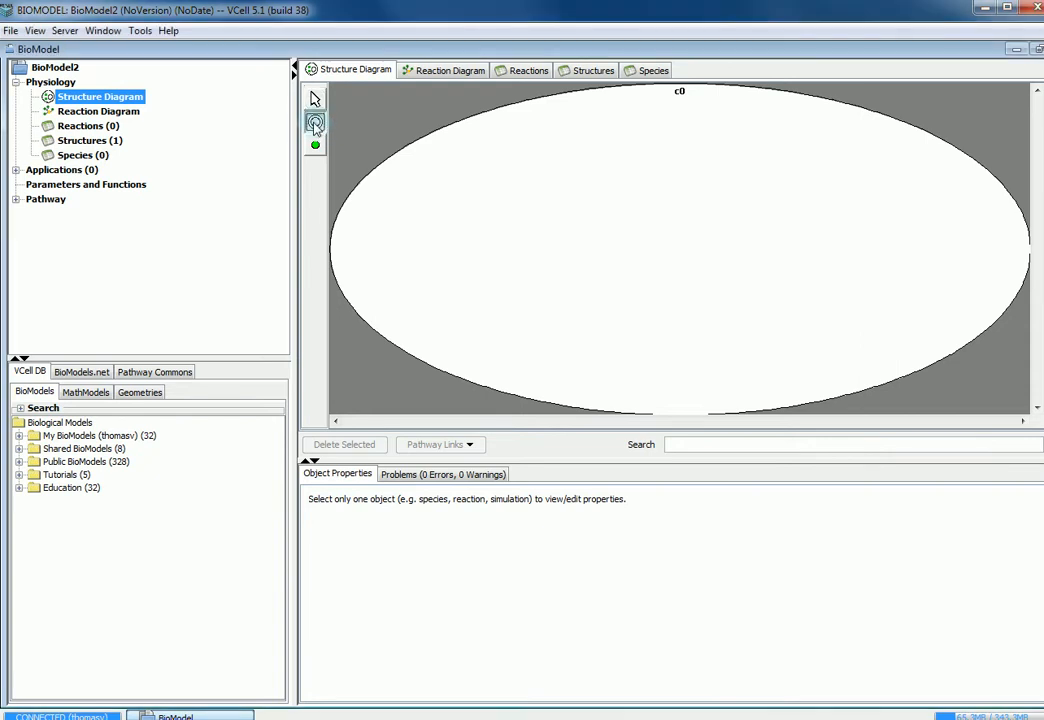
left_click(690, 216)
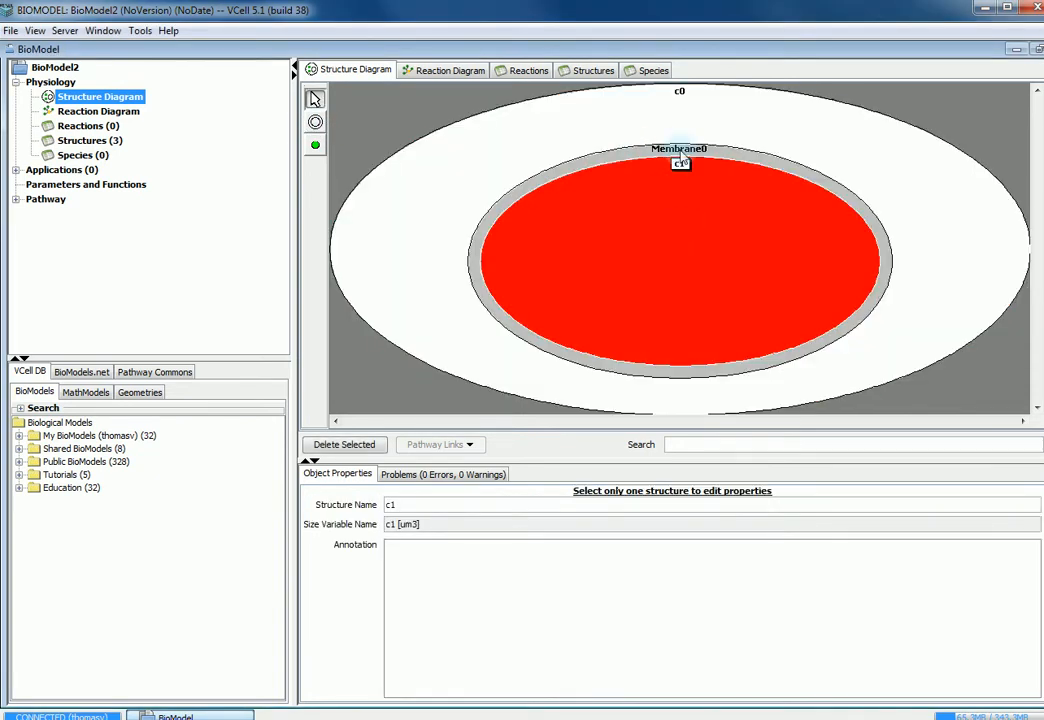
left_click(568, 96)
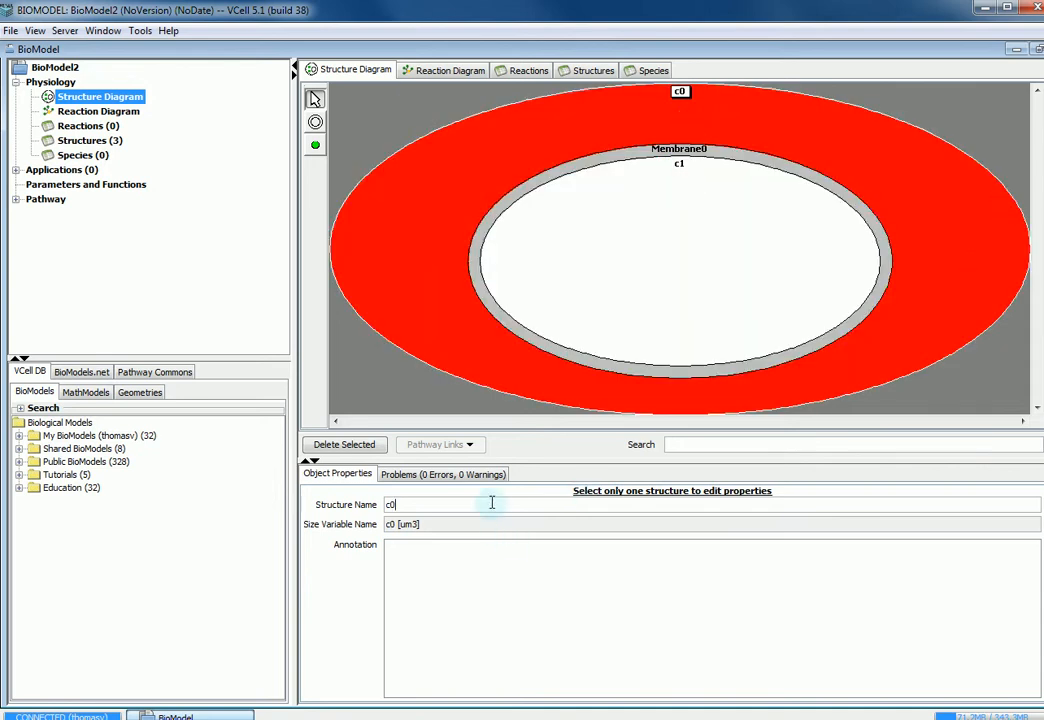
left_click_drag(491, 503, 366, 506)
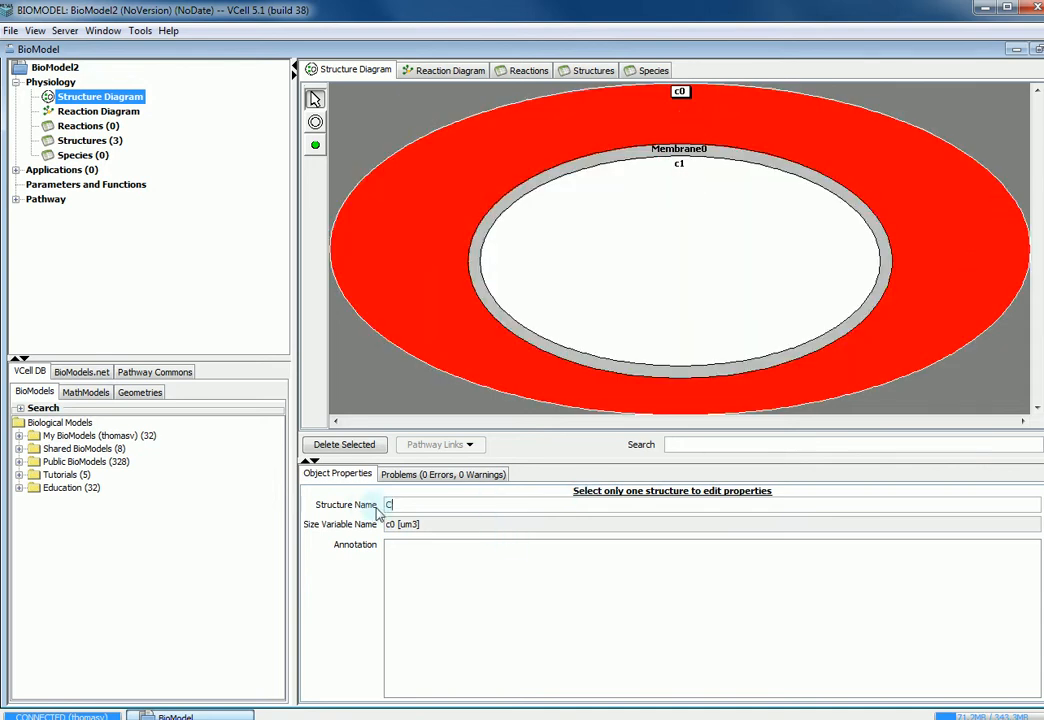
Step: Rename the membrane as NM and the inner compartment c1 as Nuc
left_click(676, 152)
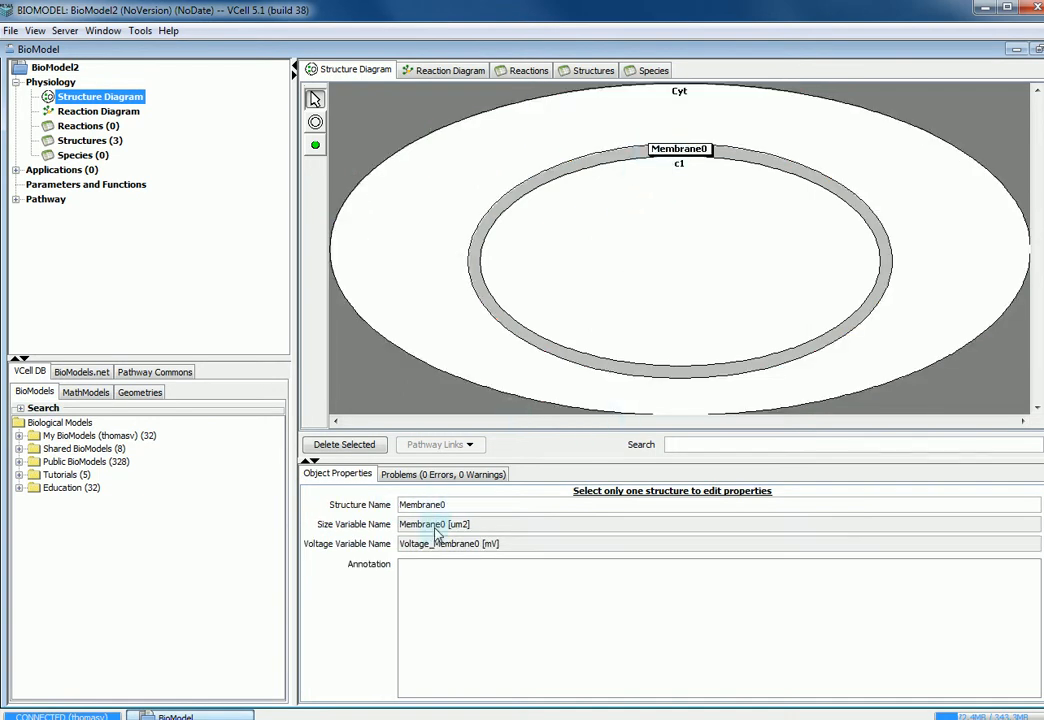
left_click_drag(456, 505, 356, 512)
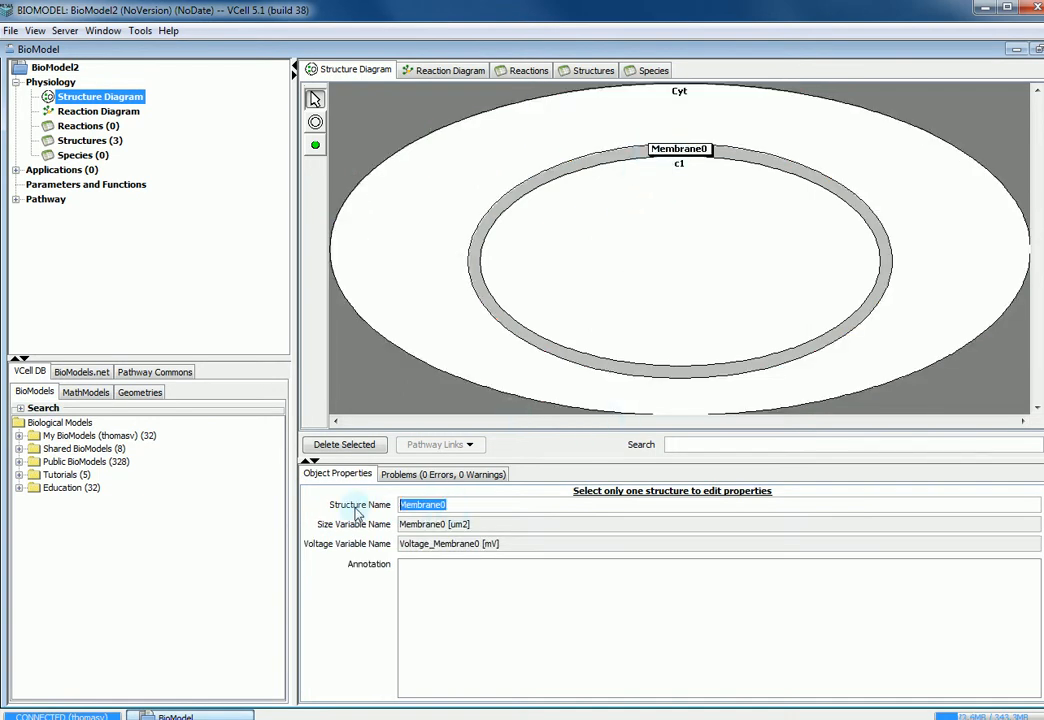
type("NM")
left_click(692, 245)
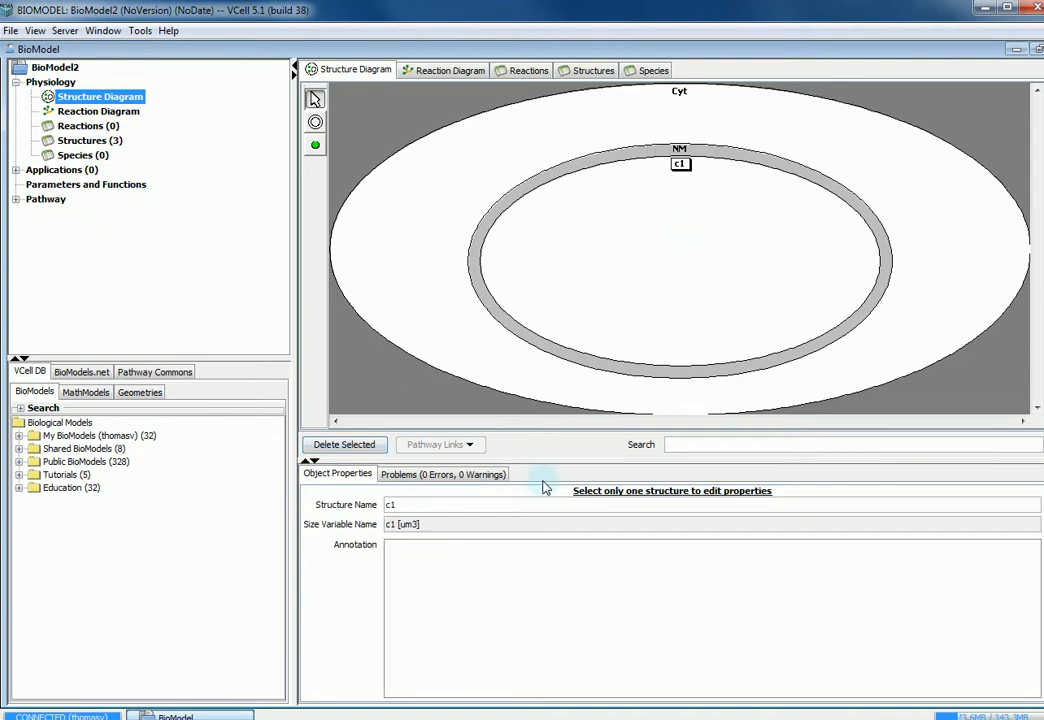
left_click_drag(467, 508, 250, 490)
type("Nu")
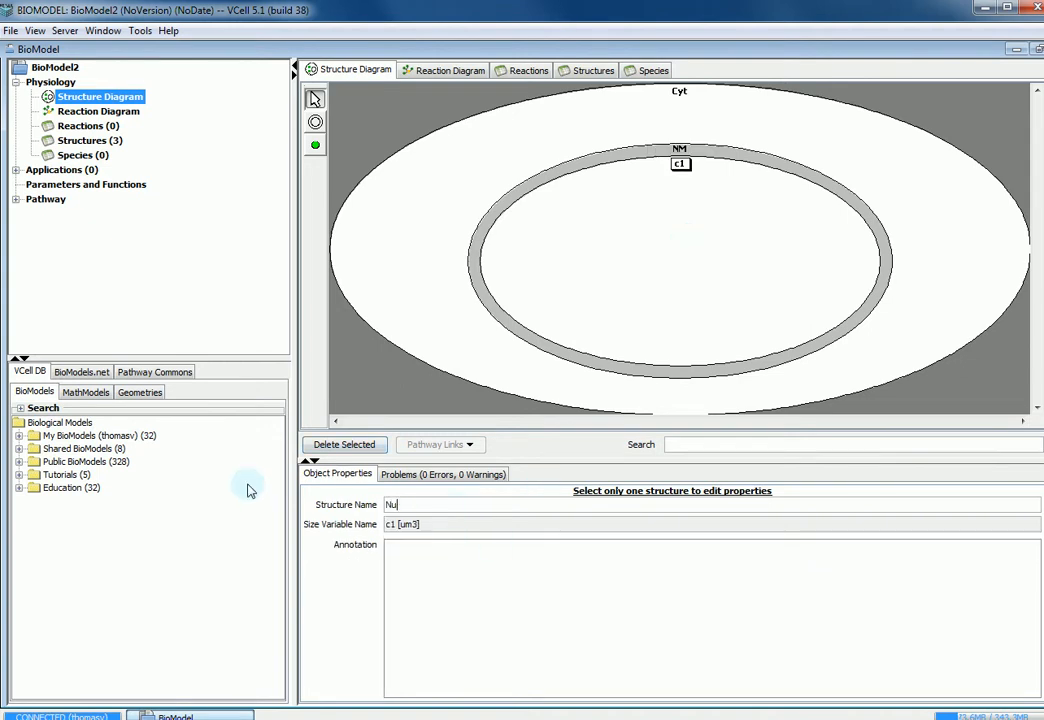
type("c")
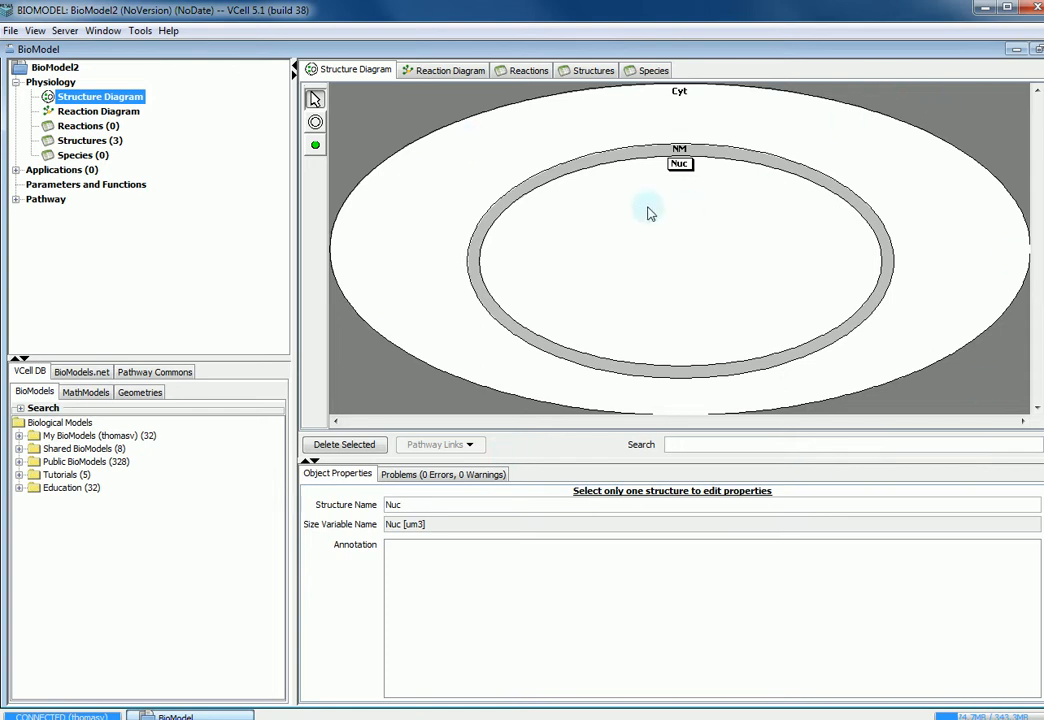
Step: Add six species to the Nuc compartment in the structure diagram
left_click(315, 146)
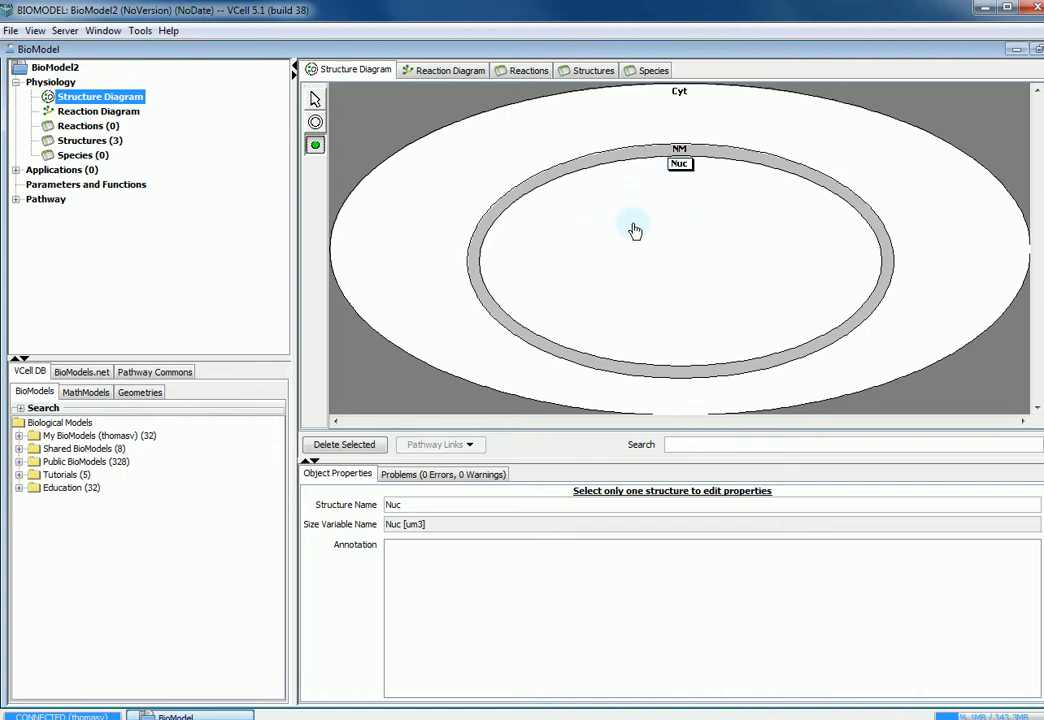
left_click(595, 212)
left_click(598, 213)
left_click(598, 213)
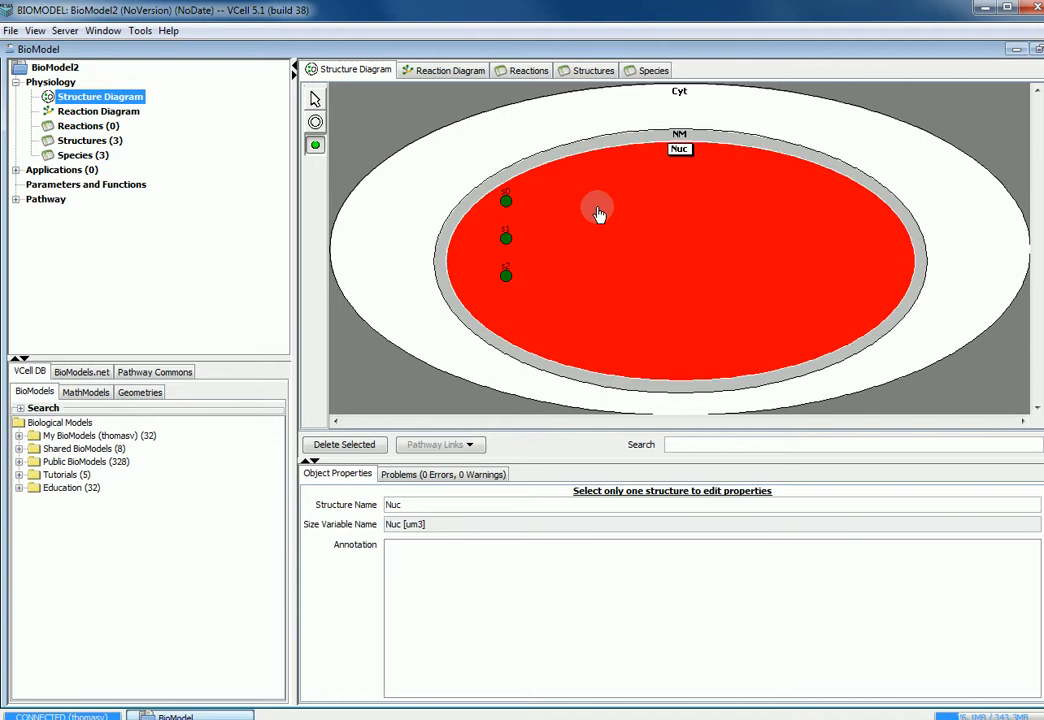
left_click(598, 213)
left_click(598, 213)
left_click(598, 213)
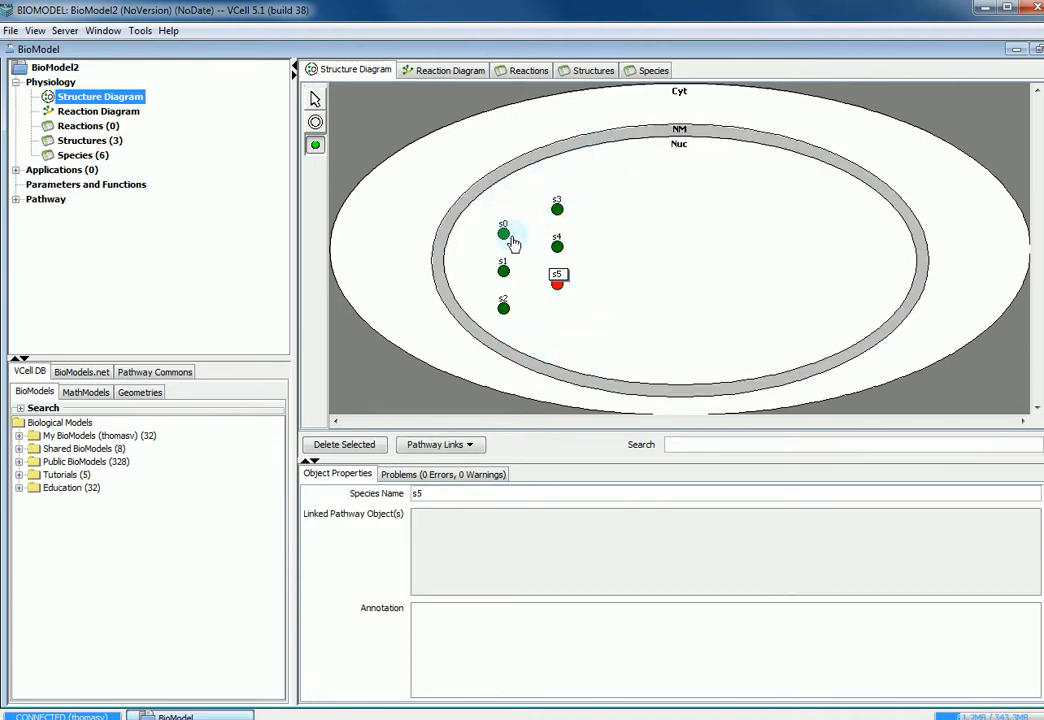
left_click(314, 101)
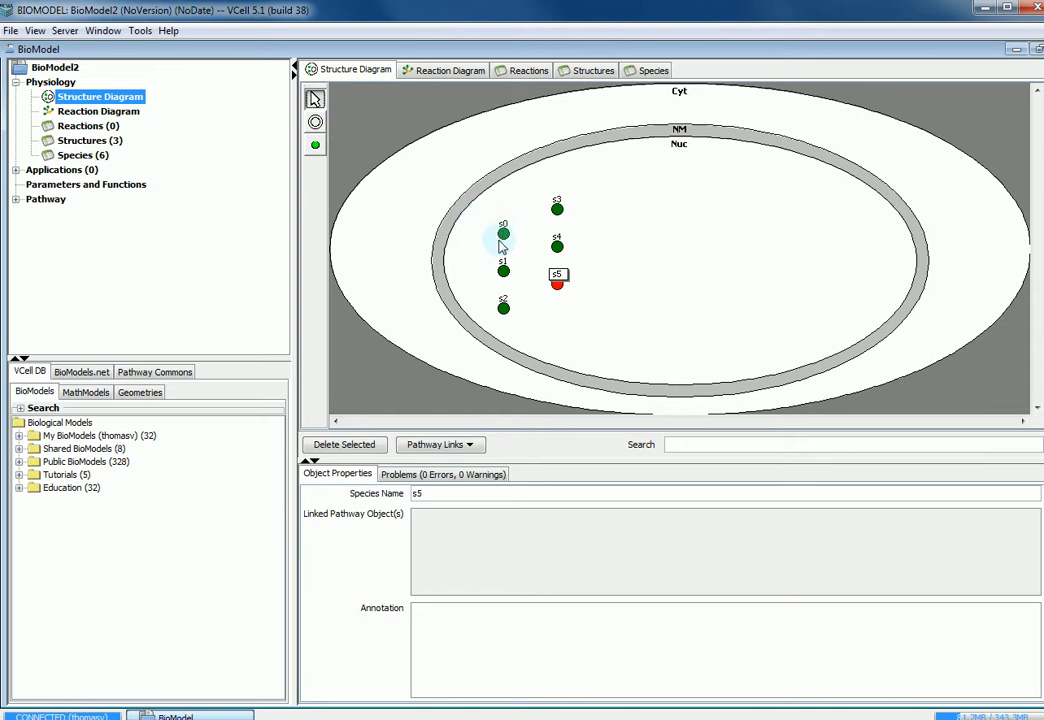
Step: Rename species s0 as r and give it the annotation RAN
left_click(503, 233)
left_click_drag(464, 493, 352, 497)
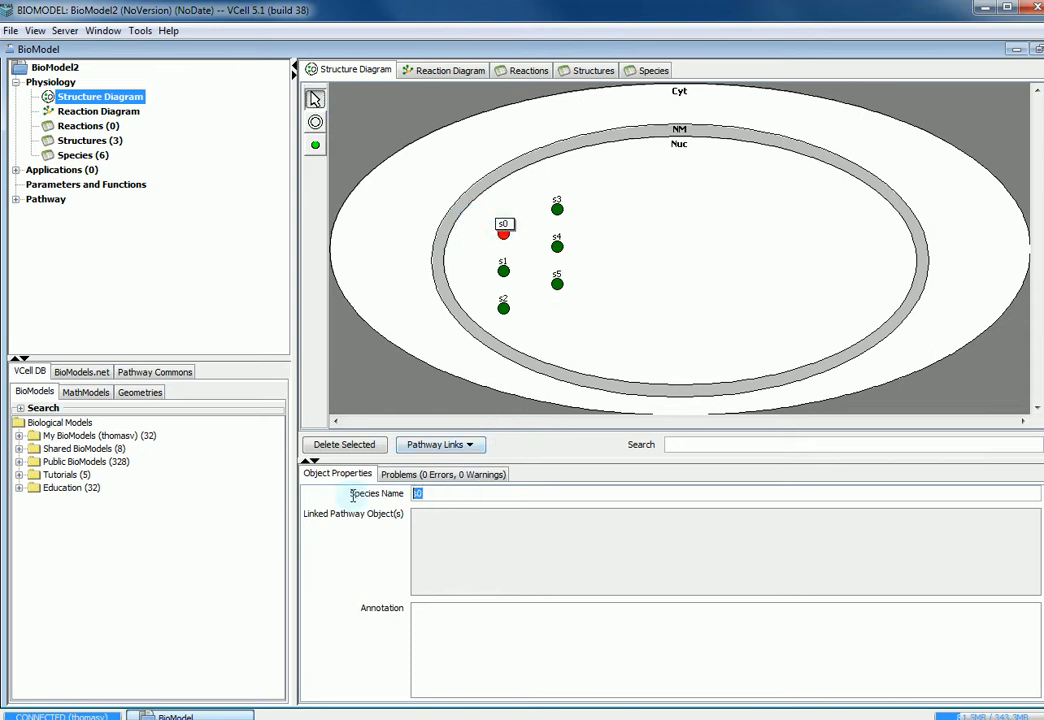
type("r")
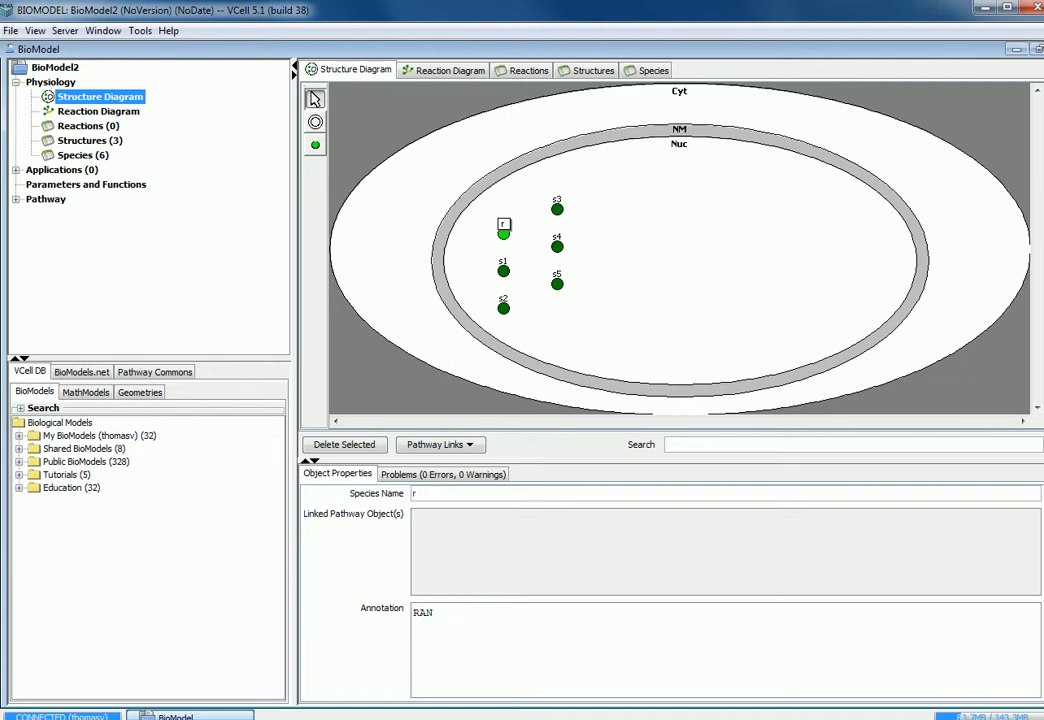
Step: Rename species s1 as s1rf and give it the annotation RAN_FITC
left_click(503, 270)
left_click(466, 496)
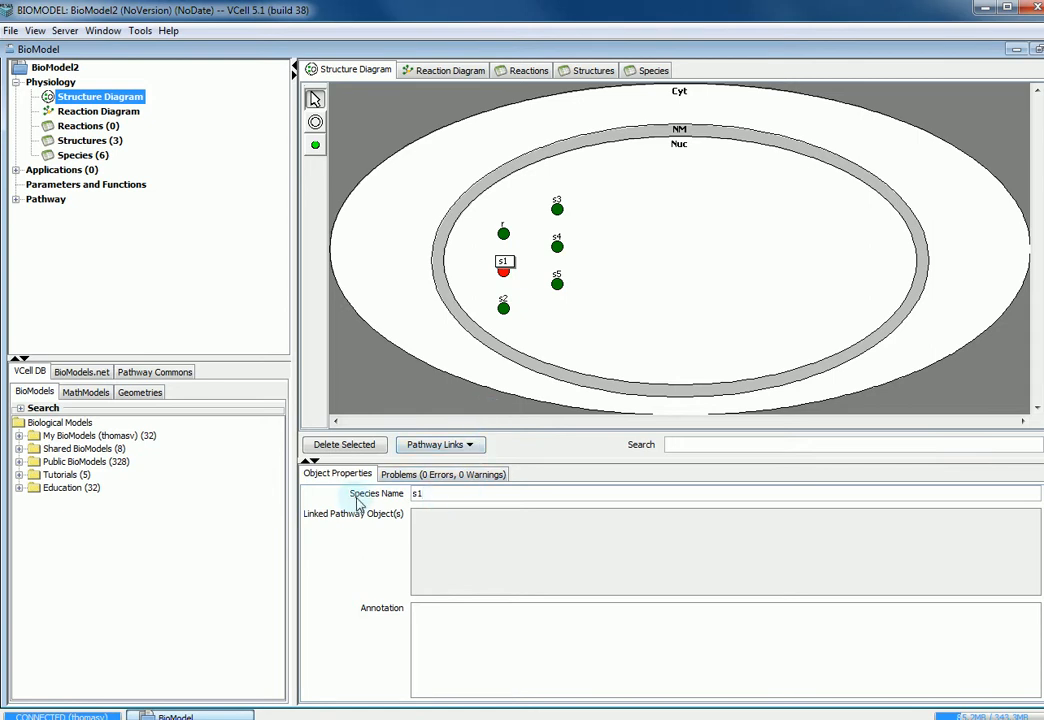
type("rf")
left_click(466, 624)
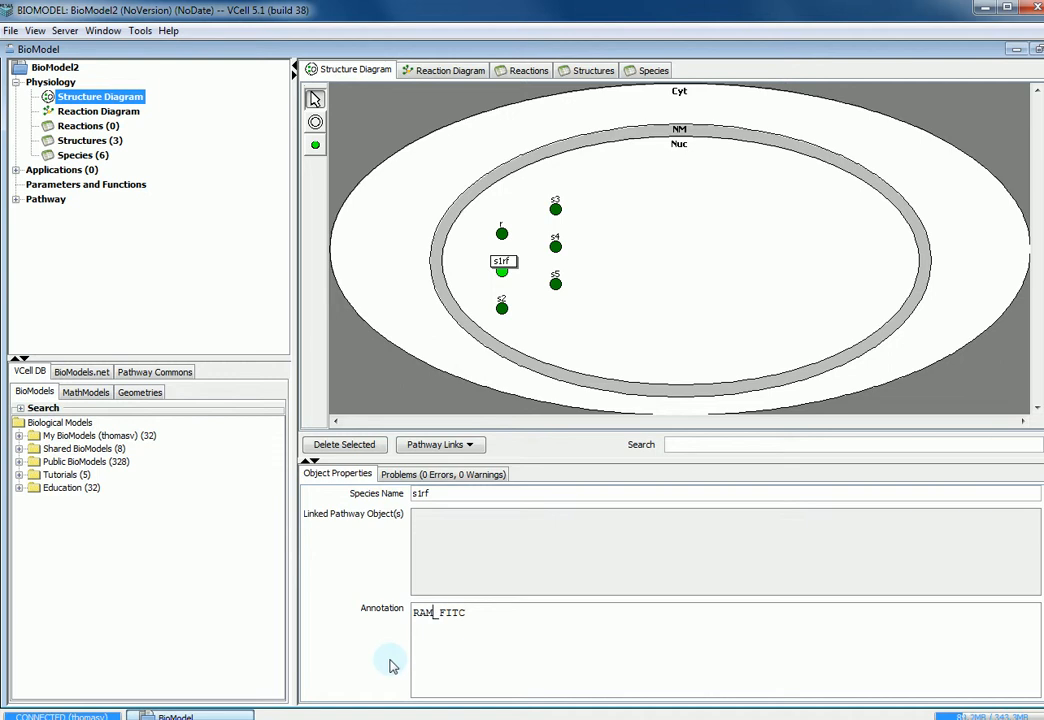
left_click(485, 340)
Step: Rename species s2 as rB and give it the annotation RAN_Bound
left_click(501, 307)
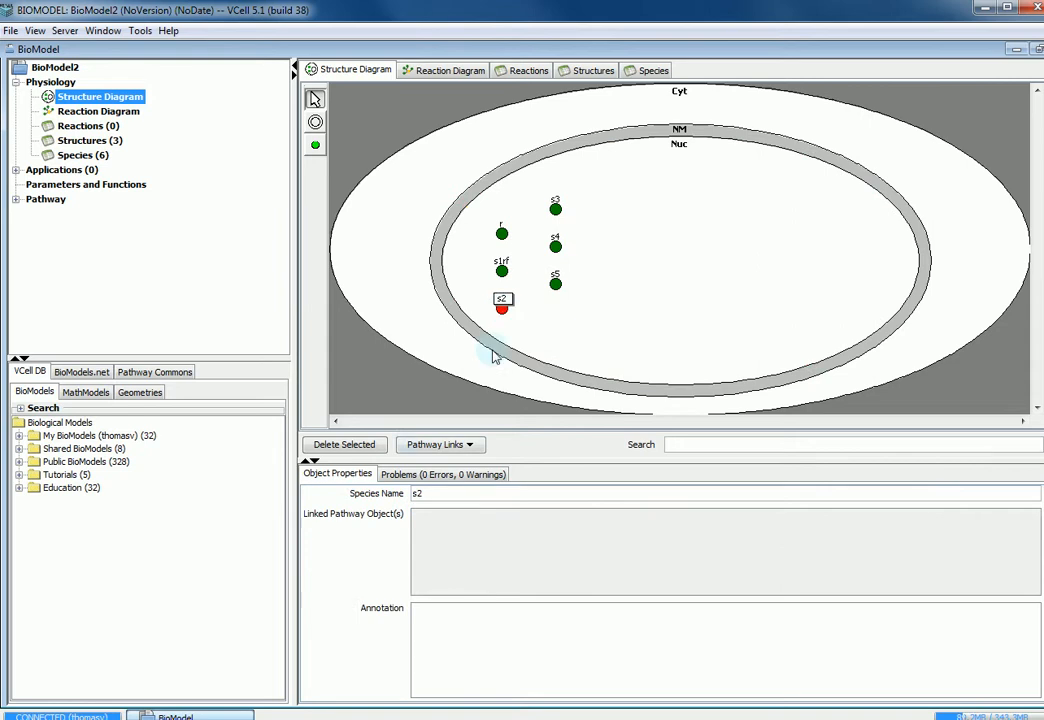
left_click_drag(453, 497, 385, 500)
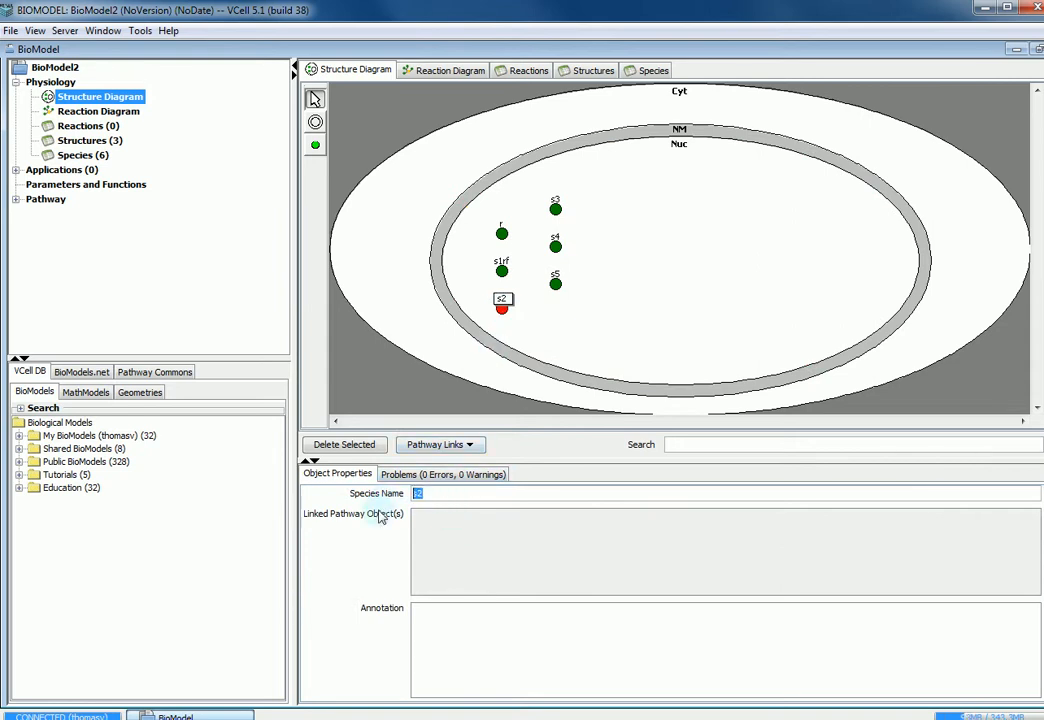
type("rB")
left_click(464, 631)
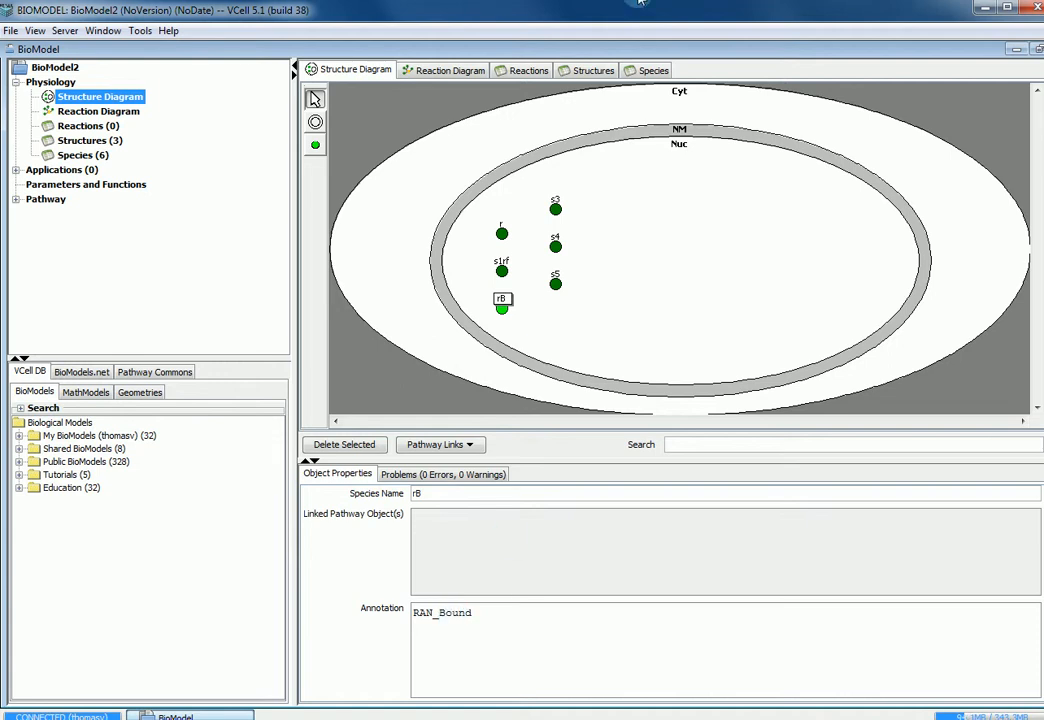
Step: Rename species s3 as BS and give it the annotation Binding Sites
left_click(556, 209)
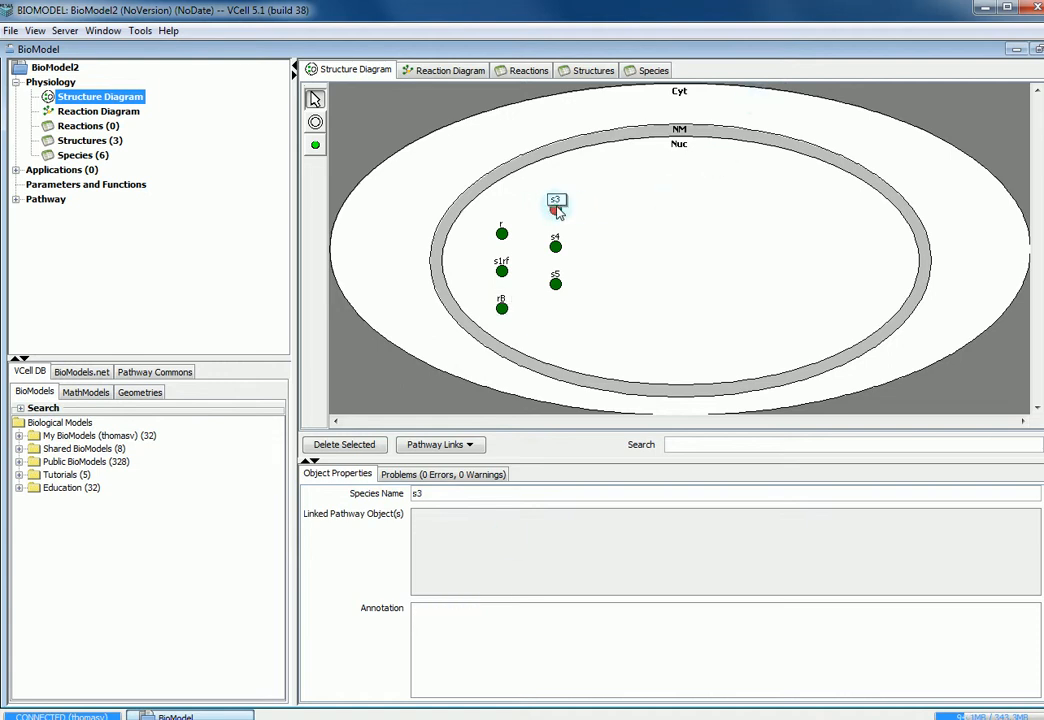
left_click_drag(444, 493, 338, 487)
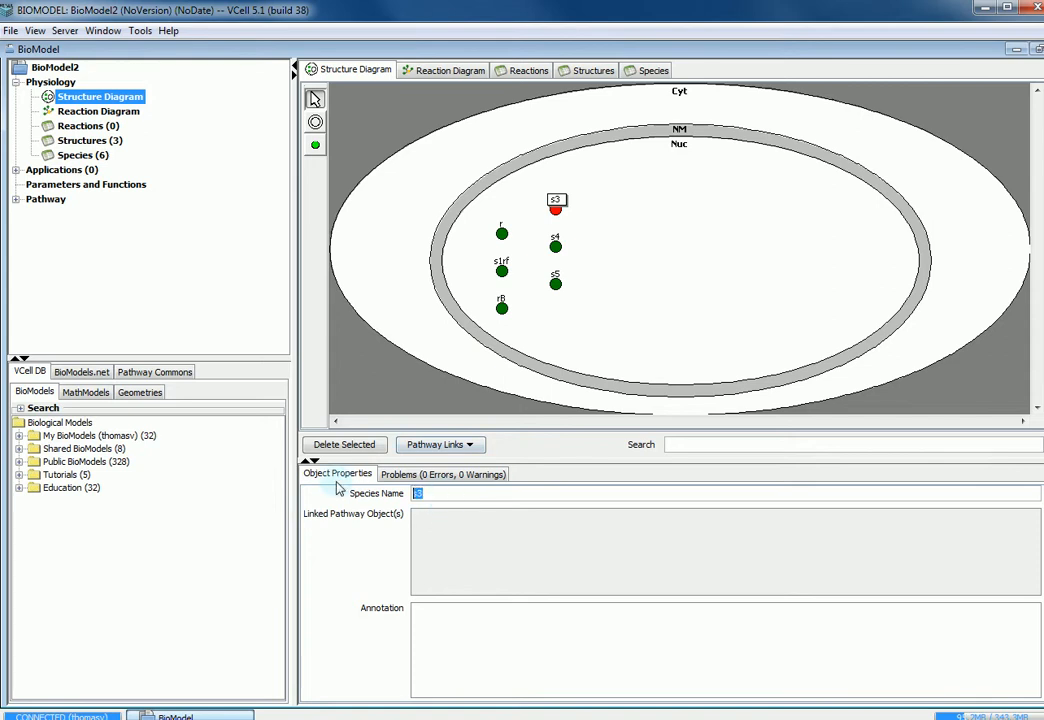
type("BS")
left_click(445, 621)
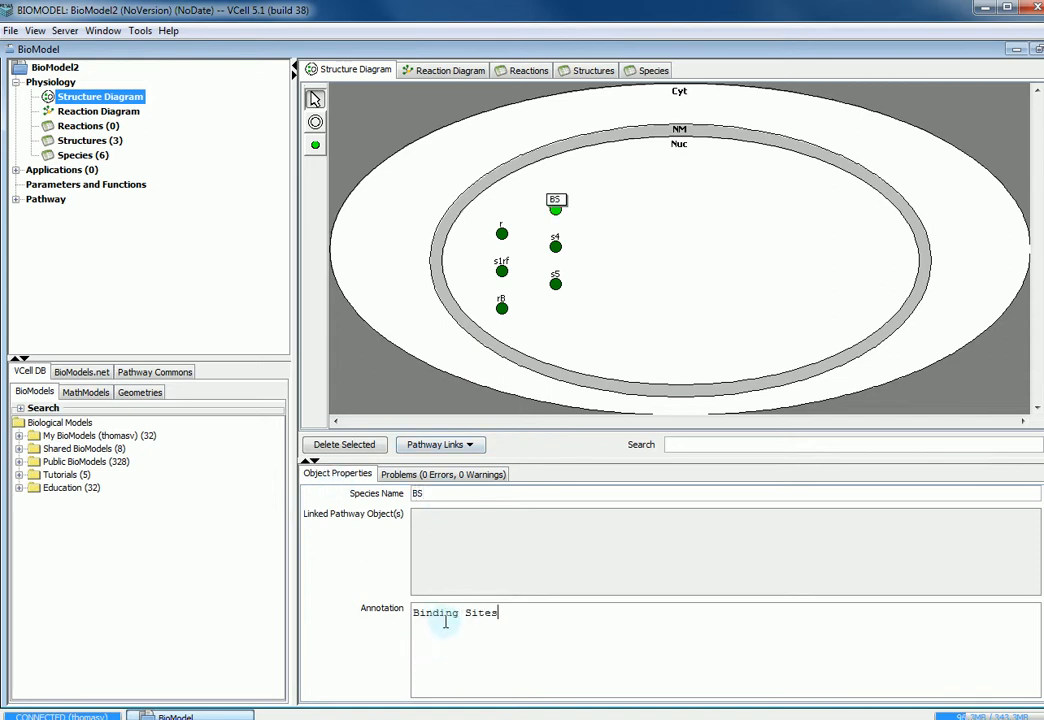
Step: Rename species s4 as rfB with the annotation RAN_FITC_Bound, and species s5 as Laser with the annotation light
left_click(555, 245)
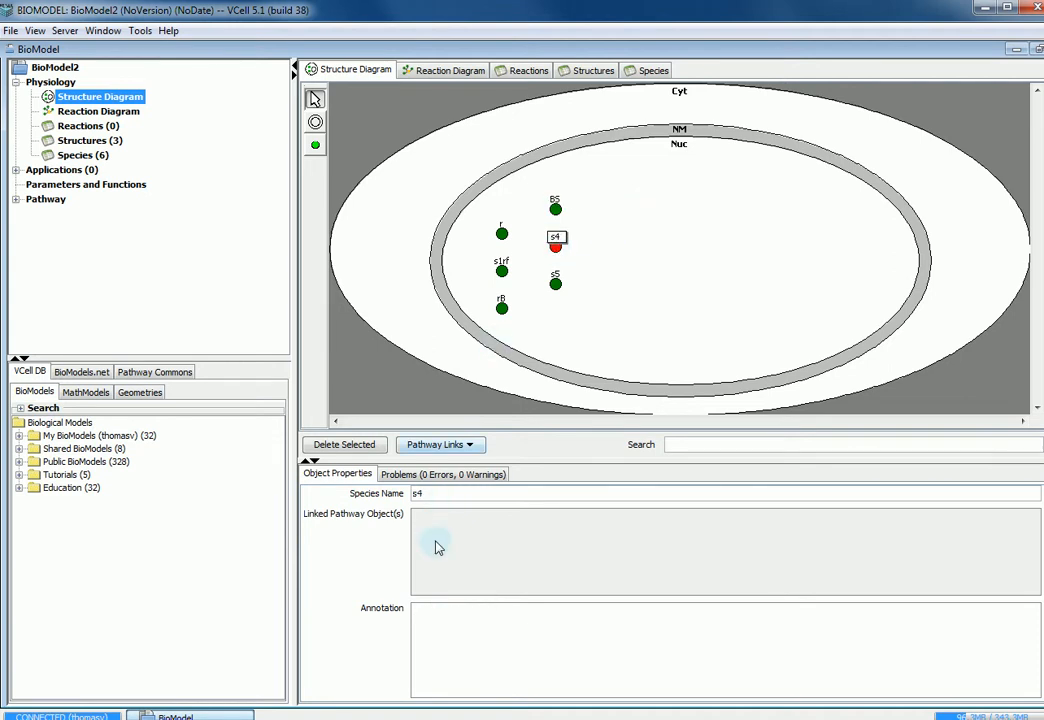
left_click_drag(436, 499, 400, 494)
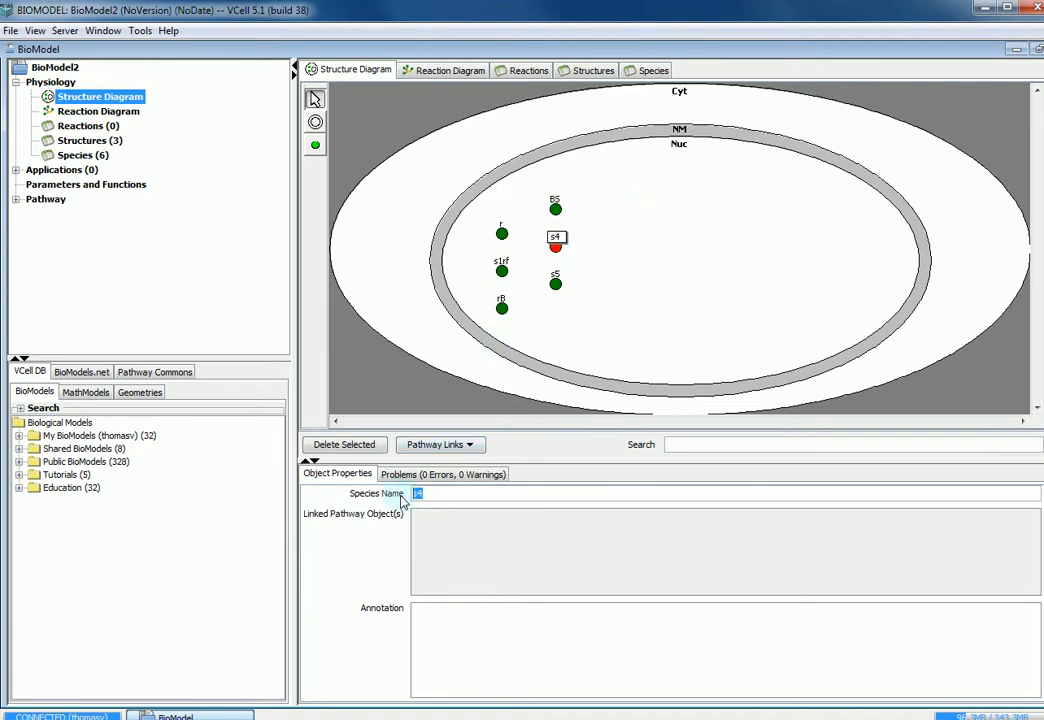
left_click(459, 664)
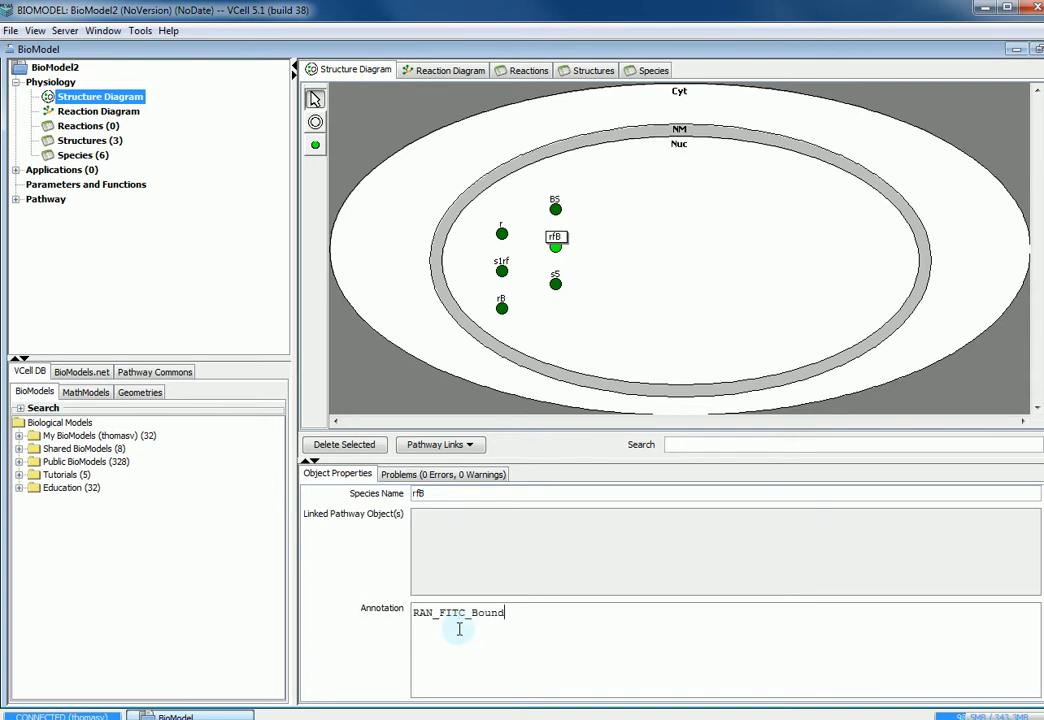
left_click(555, 283)
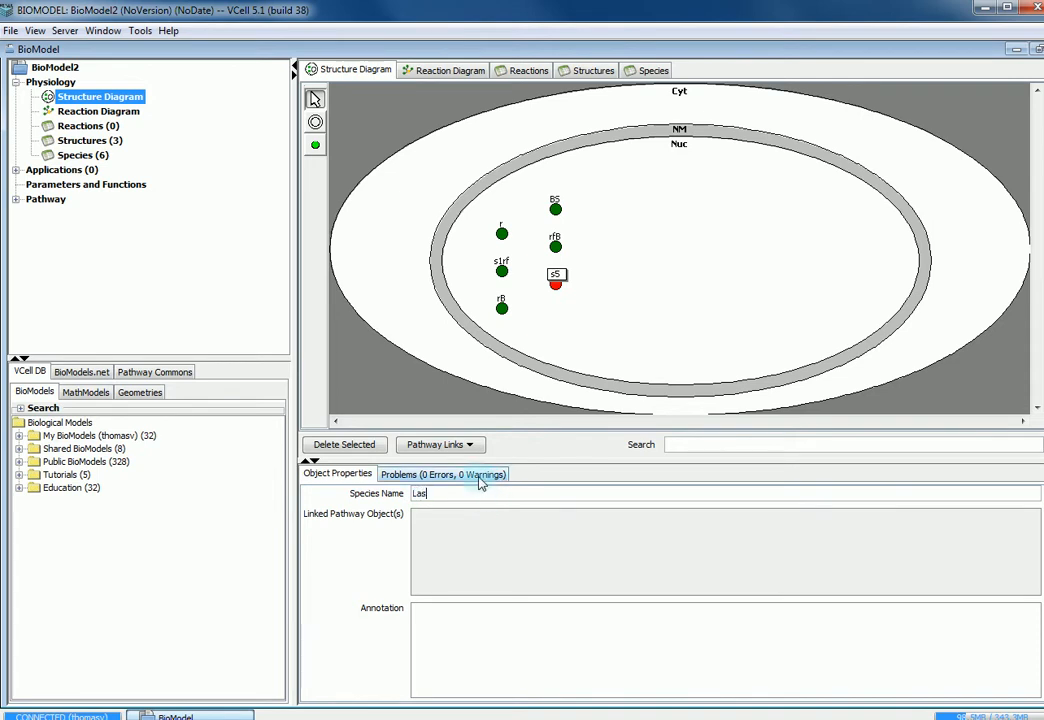
left_click(425, 613)
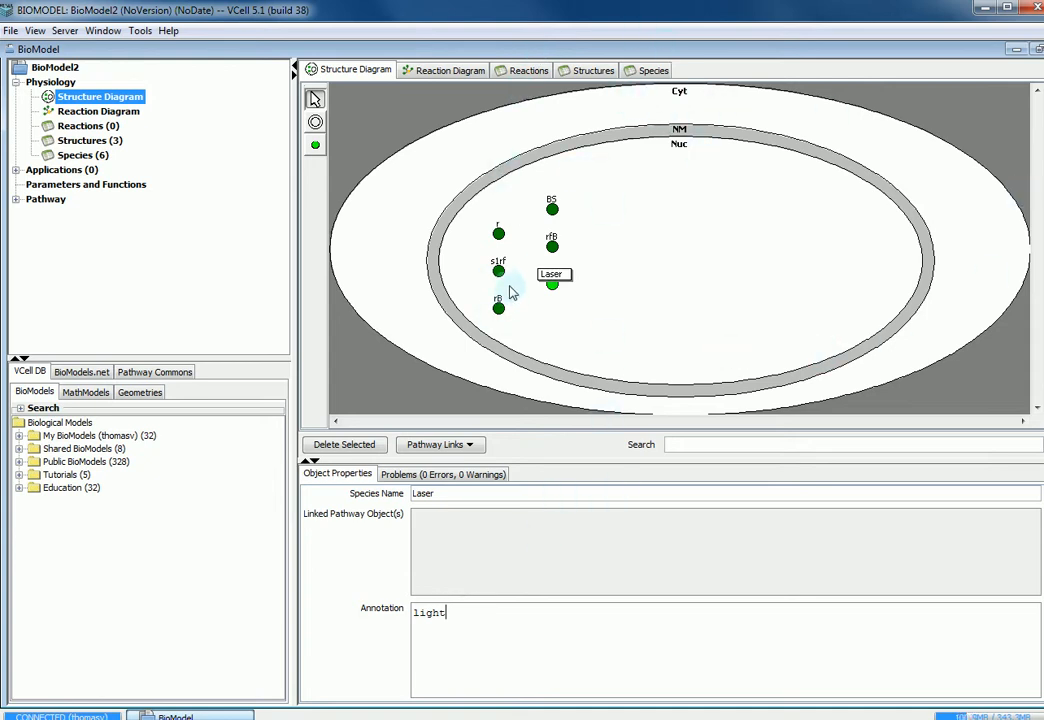
Step: In the reaction diagram, spread the Nuc species: r above s1rf at the left, Laser above BS mid-compartment, rB above rfB at the right
left_click(443, 72)
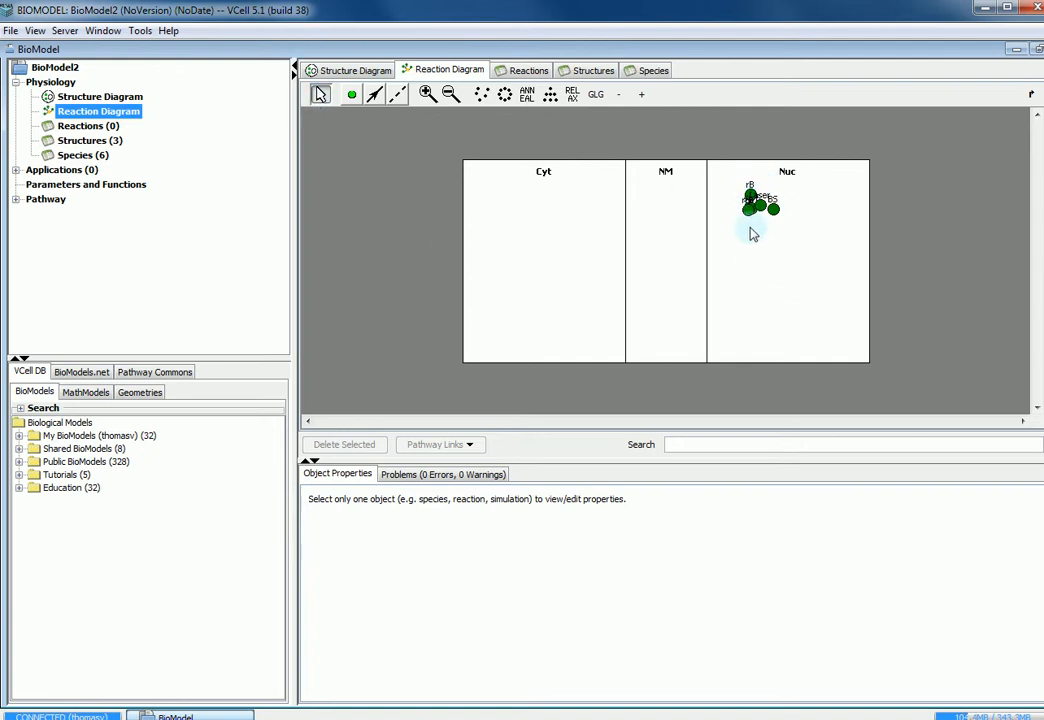
left_click_drag(750, 197, 923, 322)
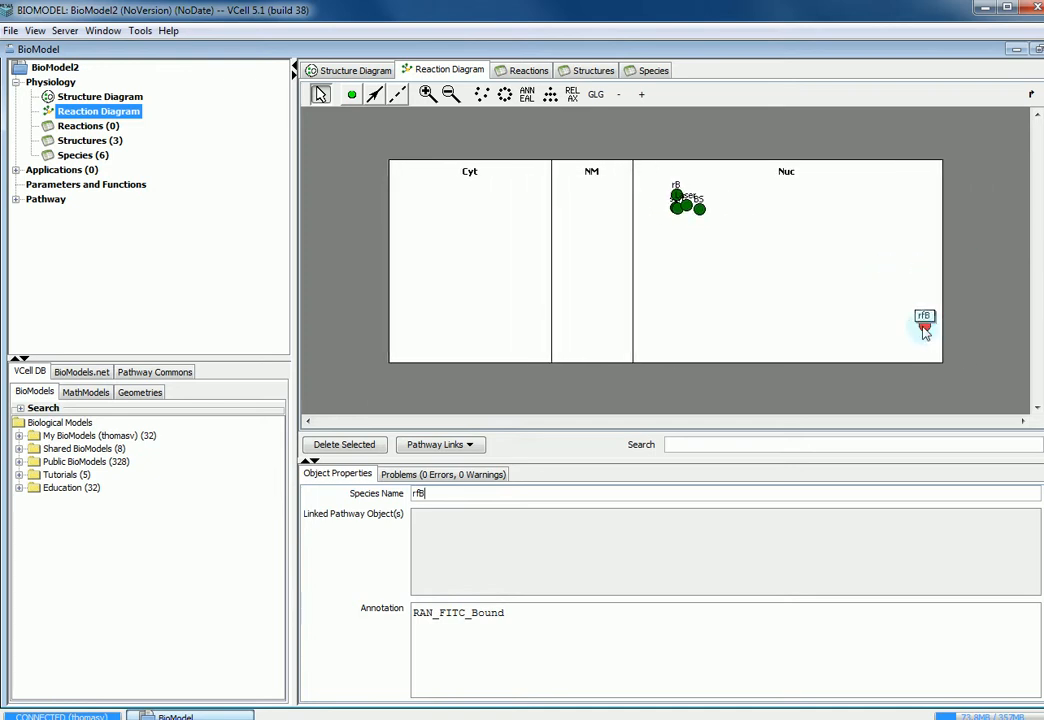
left_click_drag(700, 207, 789, 190)
left_click_drag(793, 246, 792, 262)
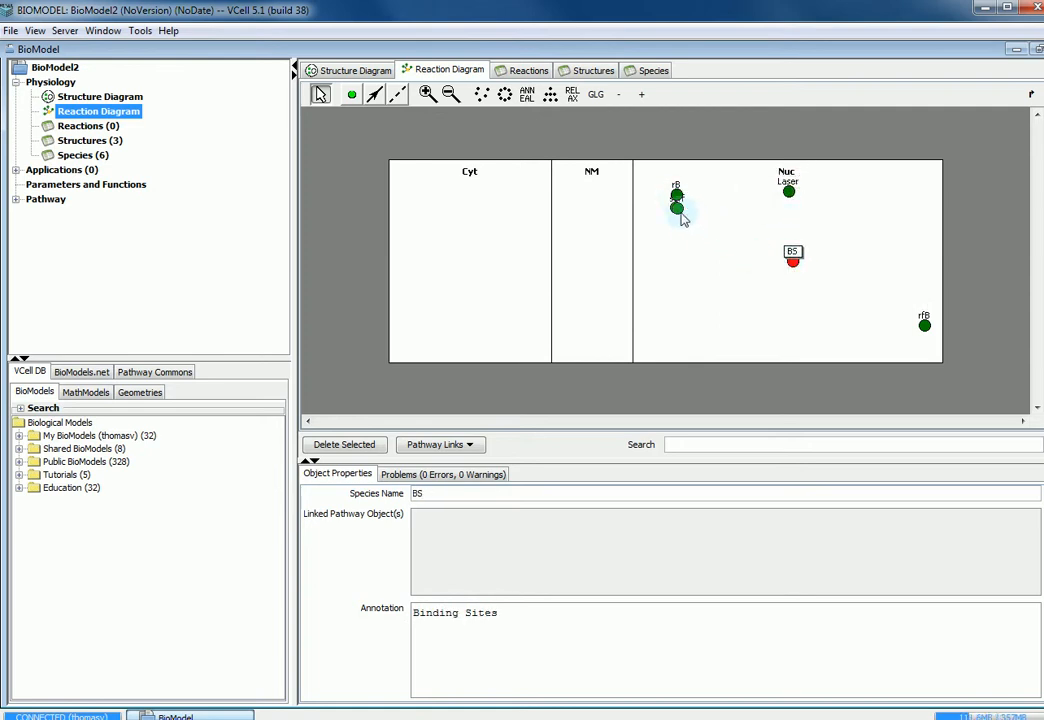
left_click_drag(678, 200, 664, 322)
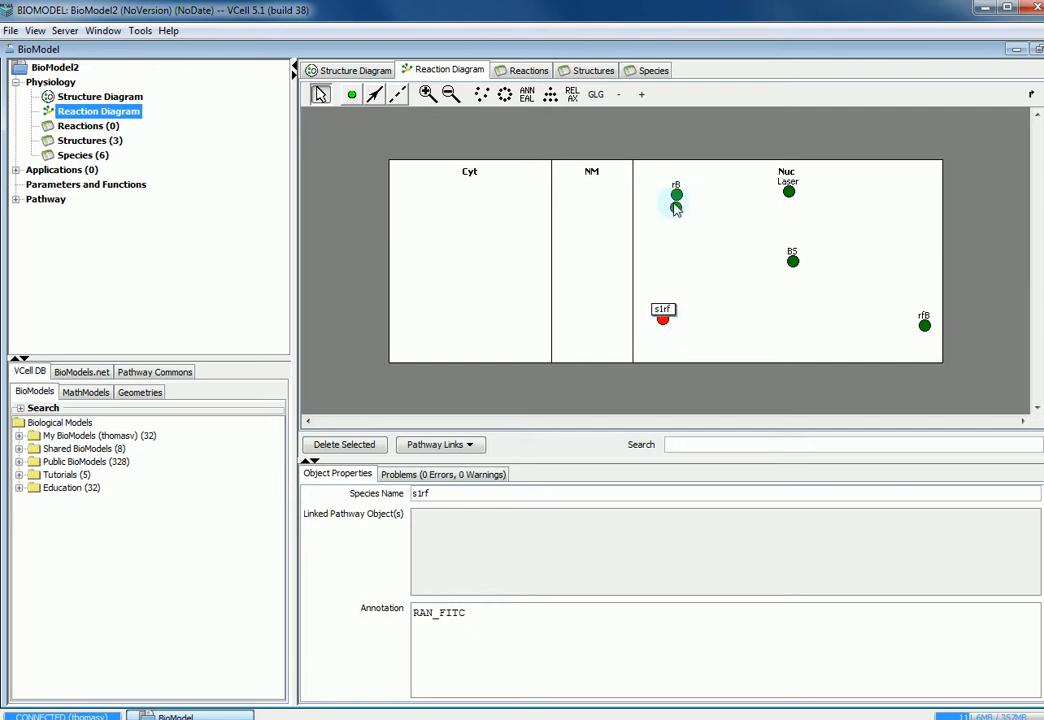
left_click_drag(677, 196, 913, 207)
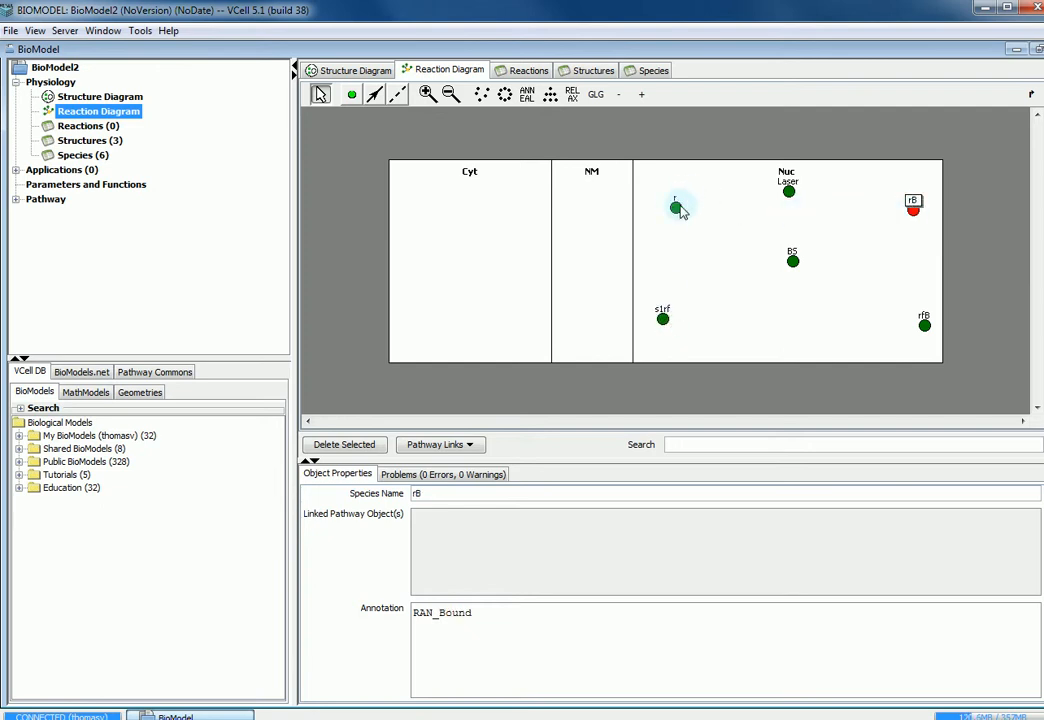
left_click_drag(678, 208, 656, 199)
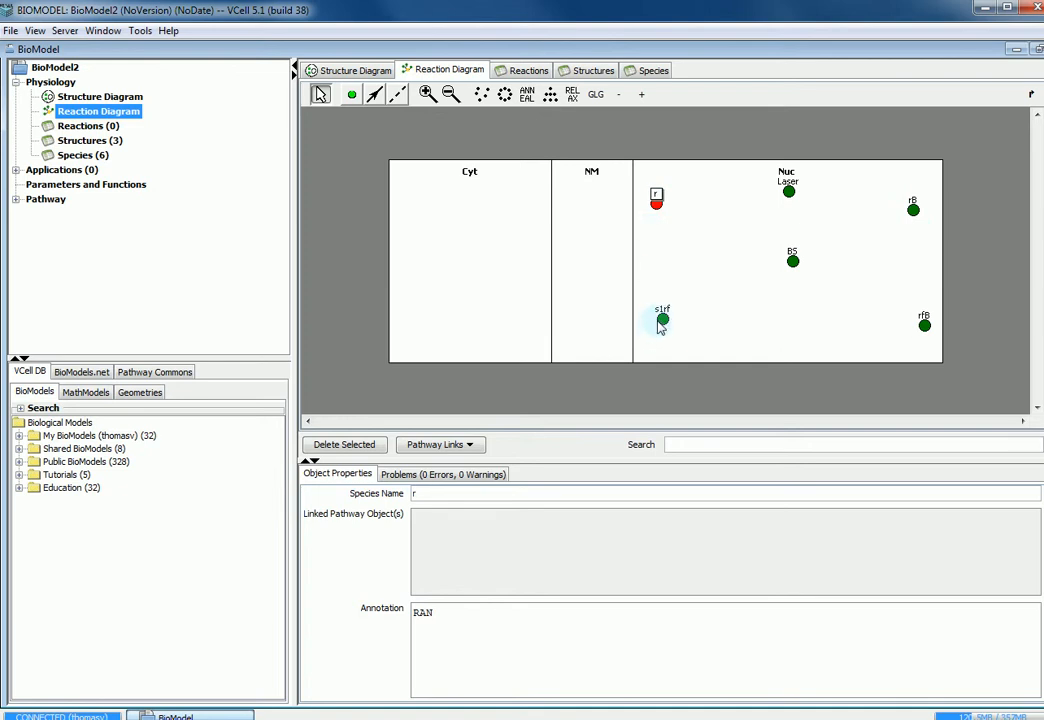
Step: Correct the name of species s1rf to rf
left_click(661, 321)
left_click_drag(419, 494, 422, 492)
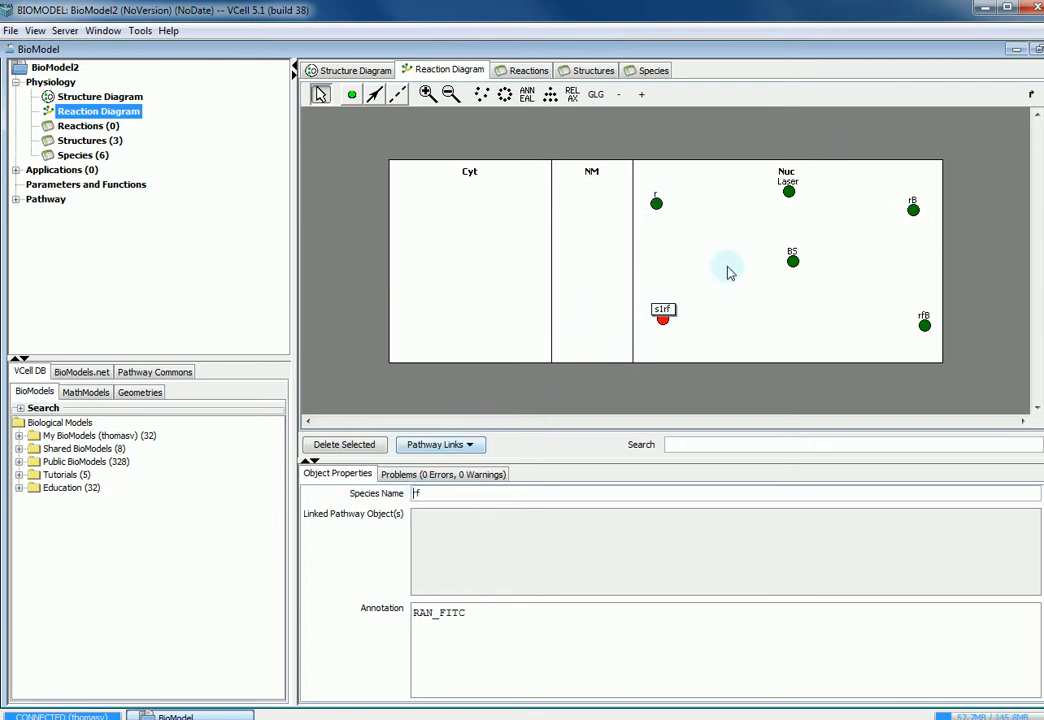
Step: Draw a reaction in the Nuc compartment with BS and r as reactants and rB as the product
left_click(727, 320)
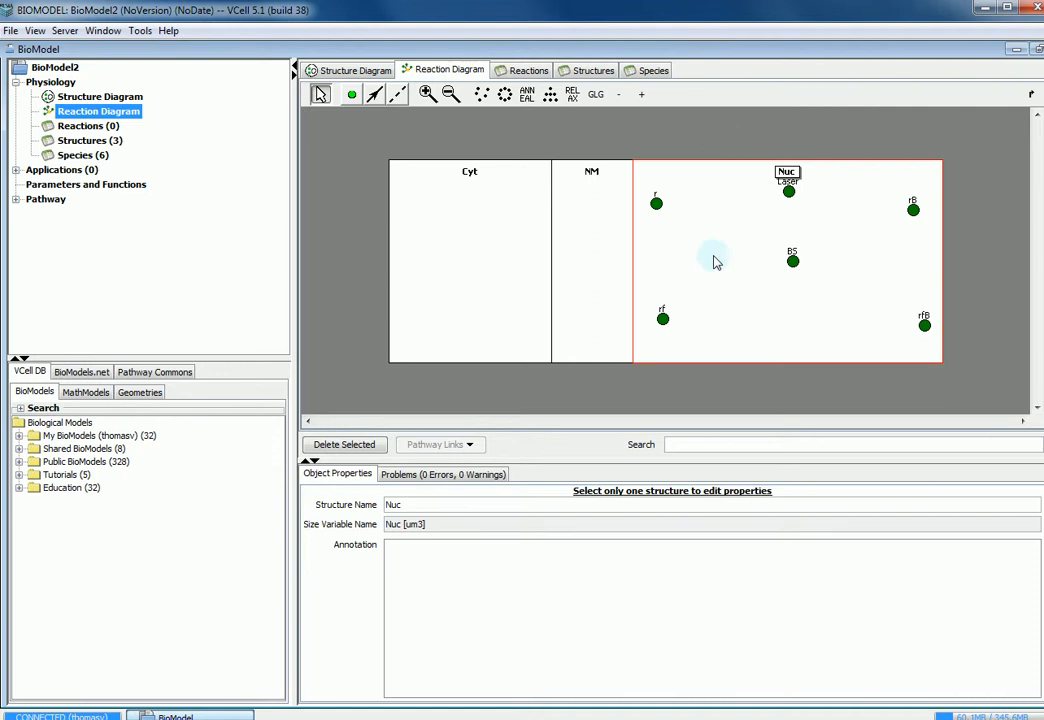
left_click(376, 98)
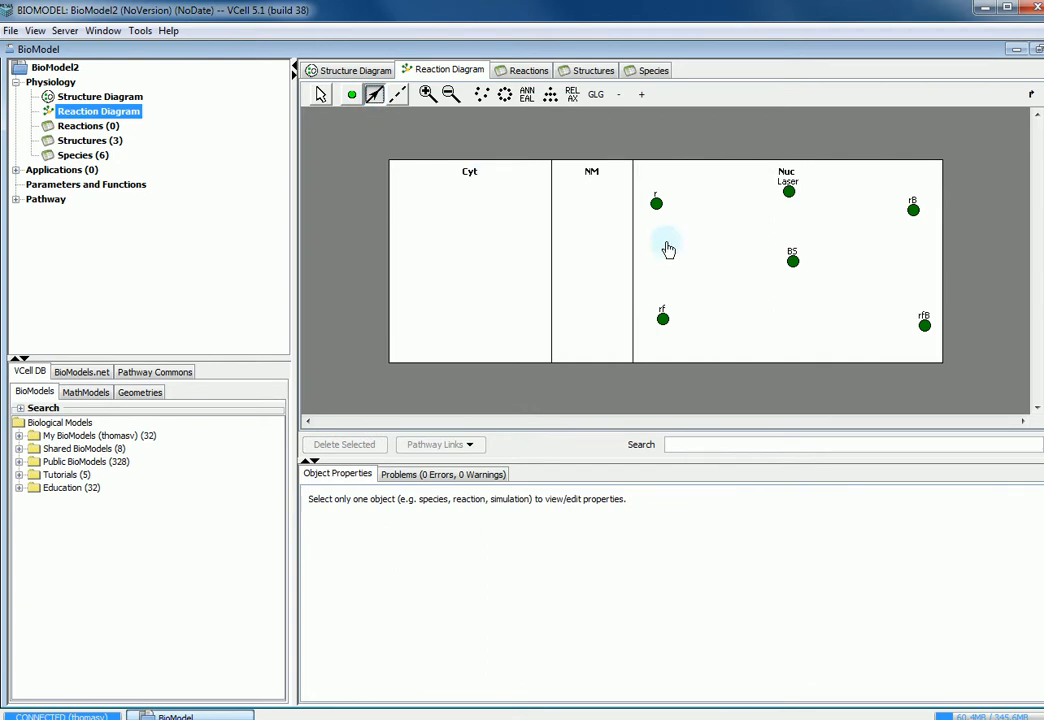
left_click_drag(793, 262, 793, 220)
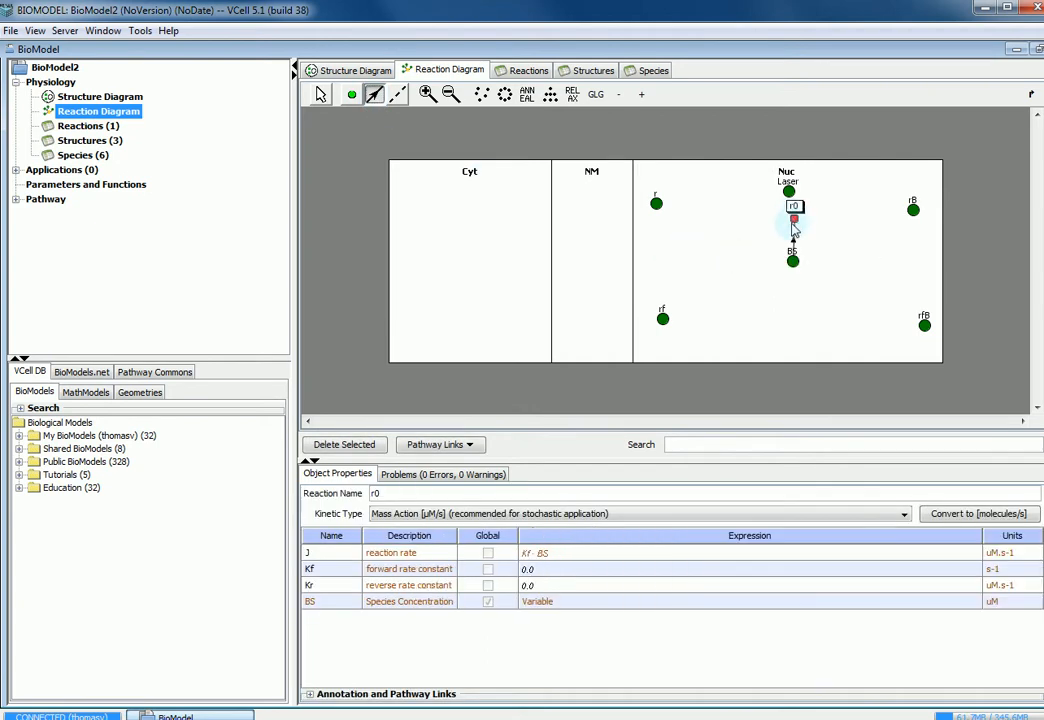
left_click(656, 205)
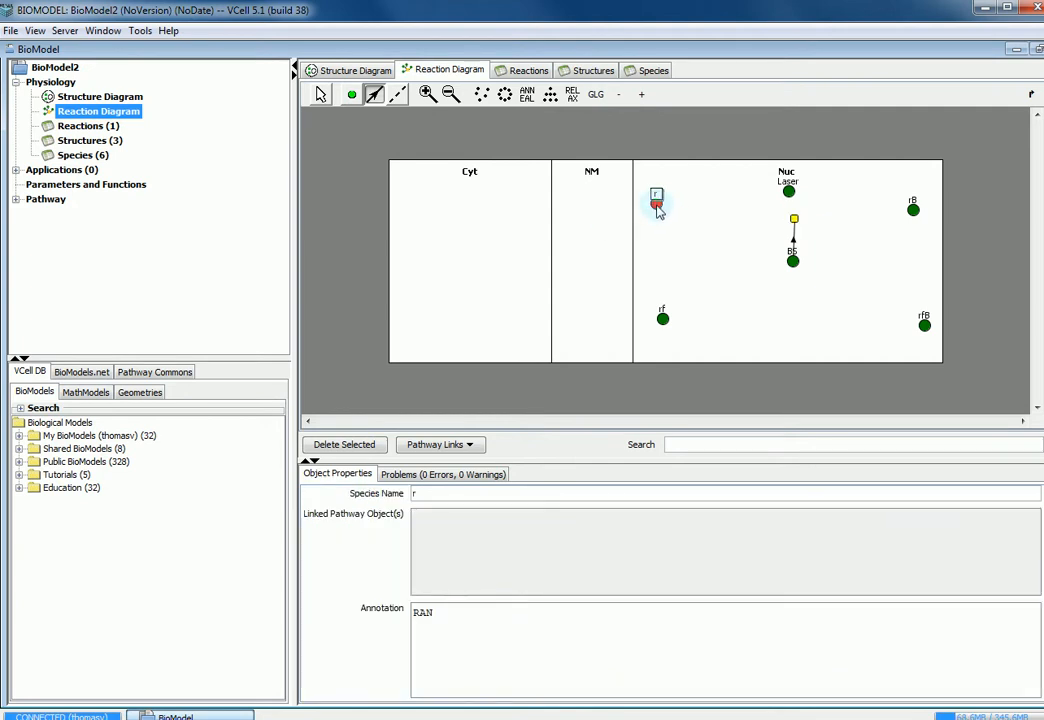
left_click_drag(658, 208, 793, 226)
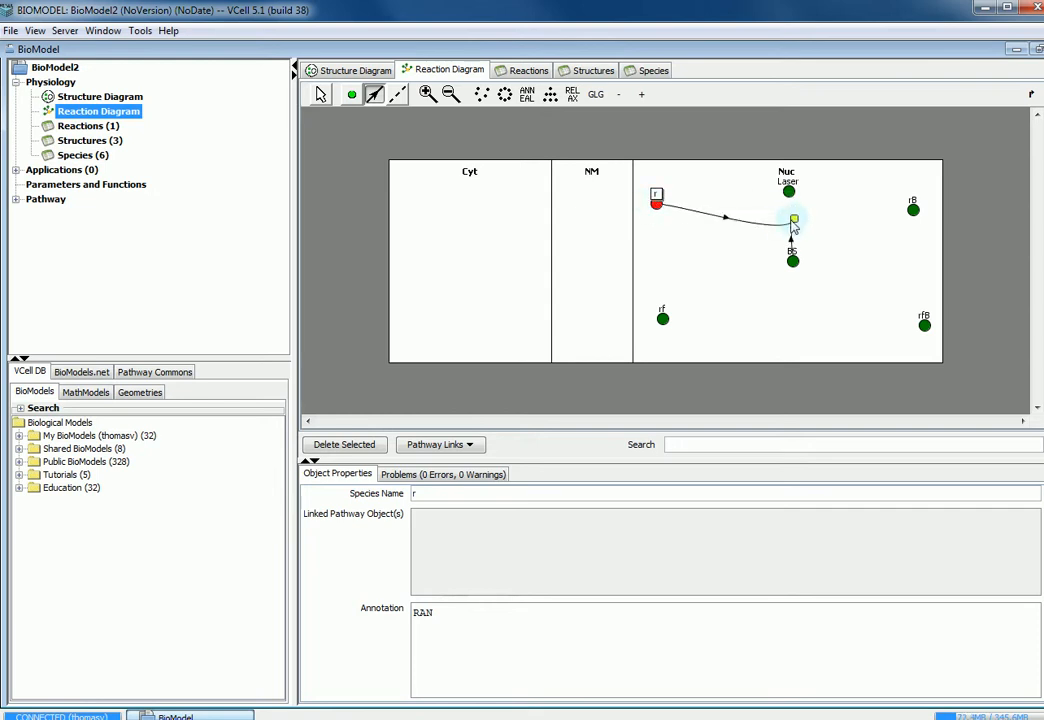
left_click(793, 220)
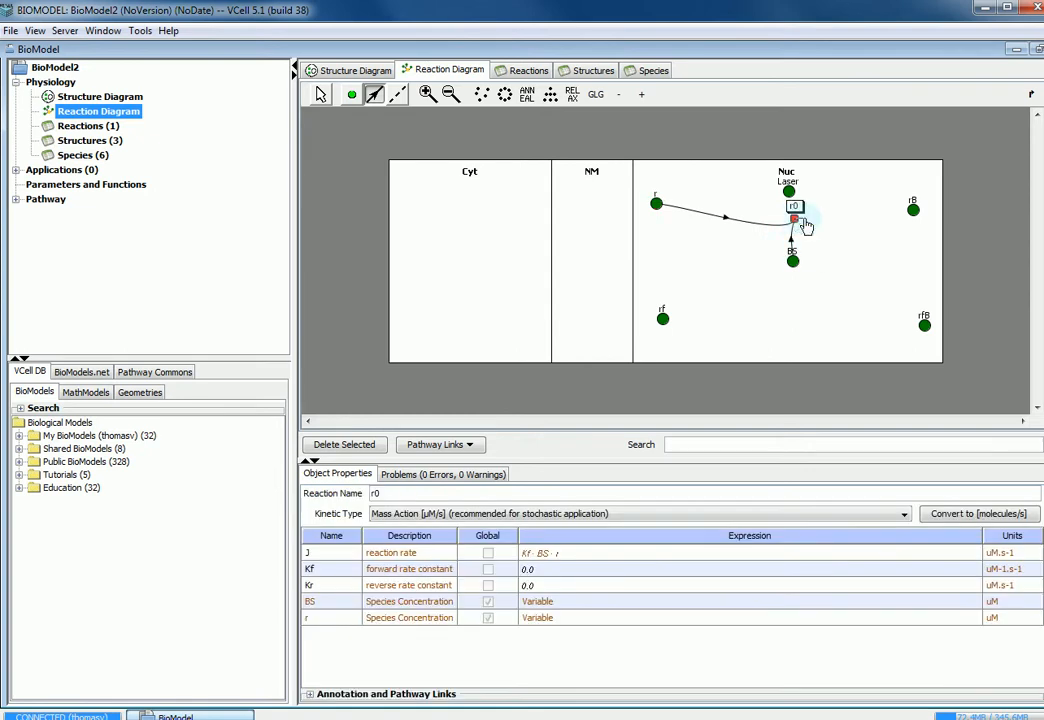
left_click_drag(803, 220, 914, 217)
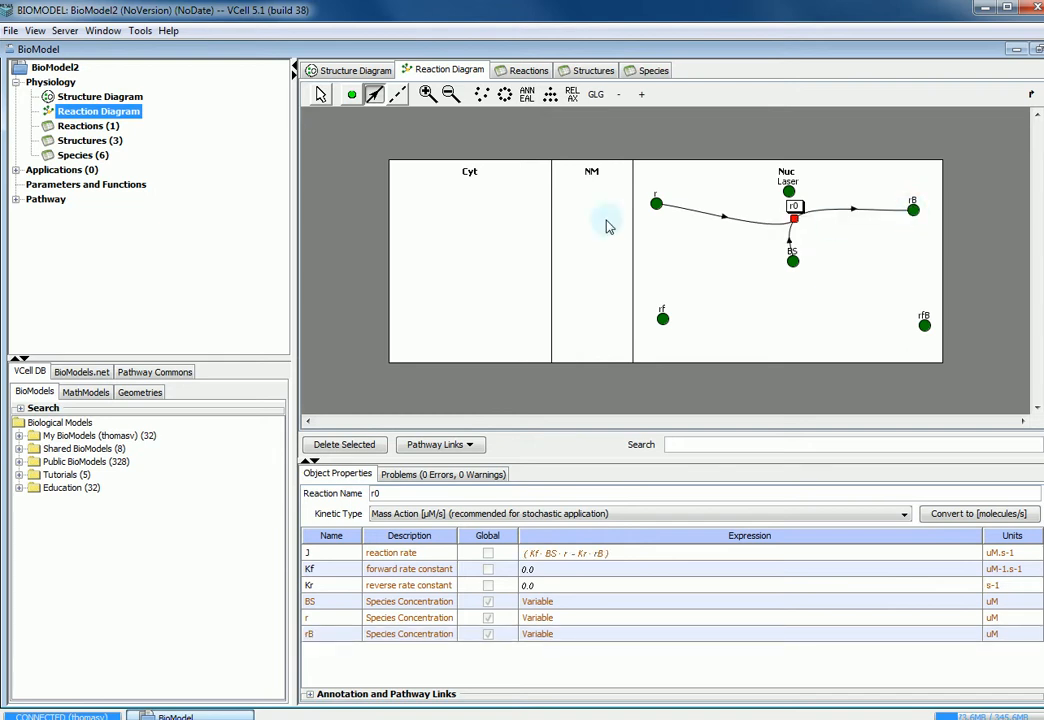
Step: Start a second reaction in Nuc from BS, placing its reaction node below BS
left_click(793, 262)
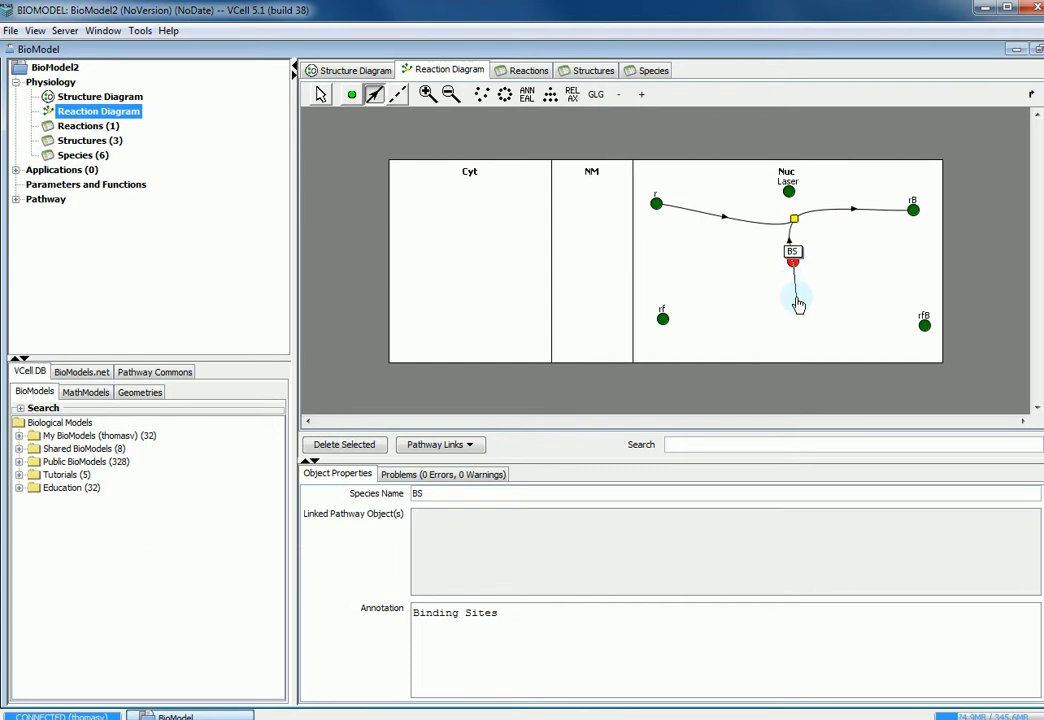
left_click_drag(792, 258, 797, 305)
left_click_drag(673, 301, 671, 314)
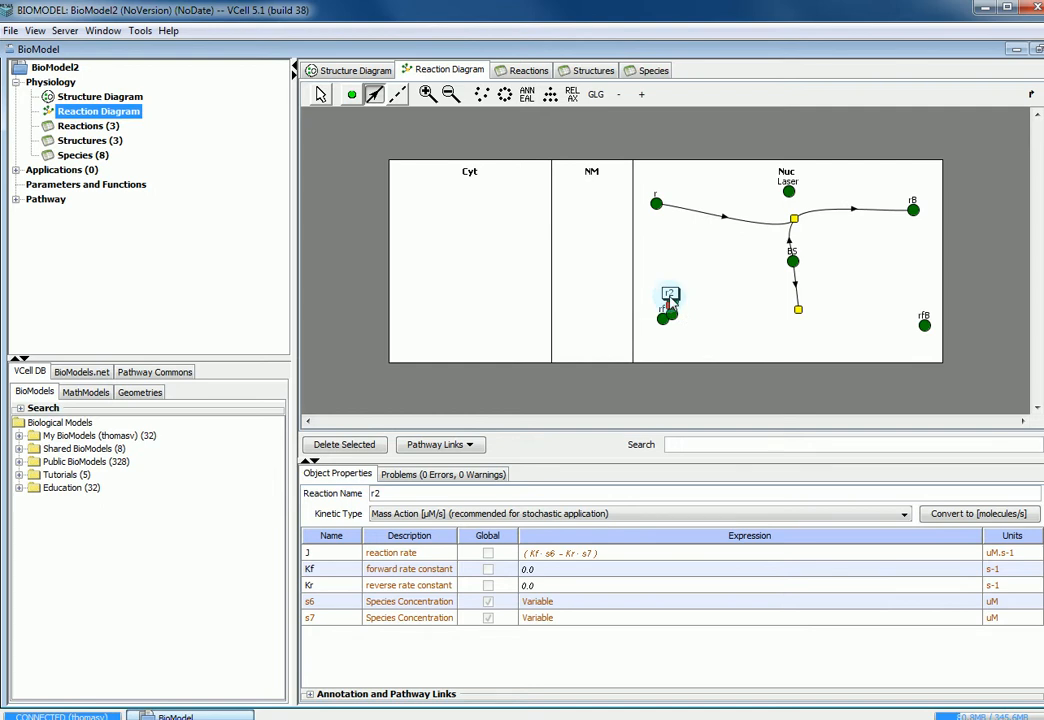
left_click(669, 305)
left_click(670, 308)
key("Delete")
left_click(670, 312)
key("Delete")
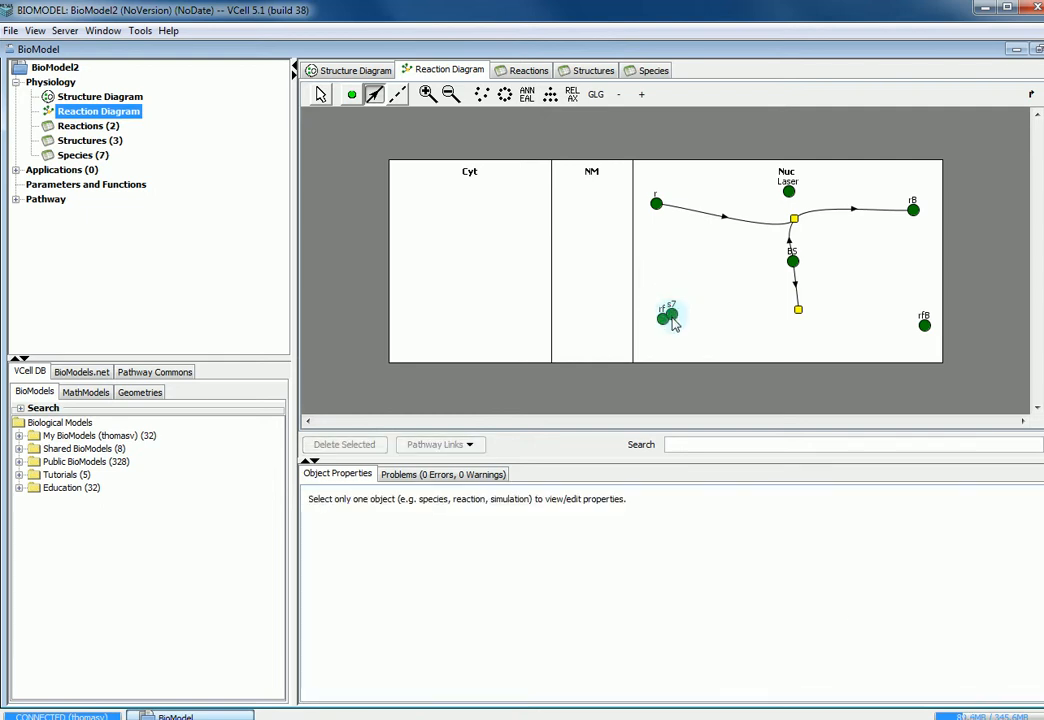
left_click(672, 318)
key("Delete")
Step: Connect rf as a reactant and rfB as the product of the reaction node below BS
left_click(663, 320)
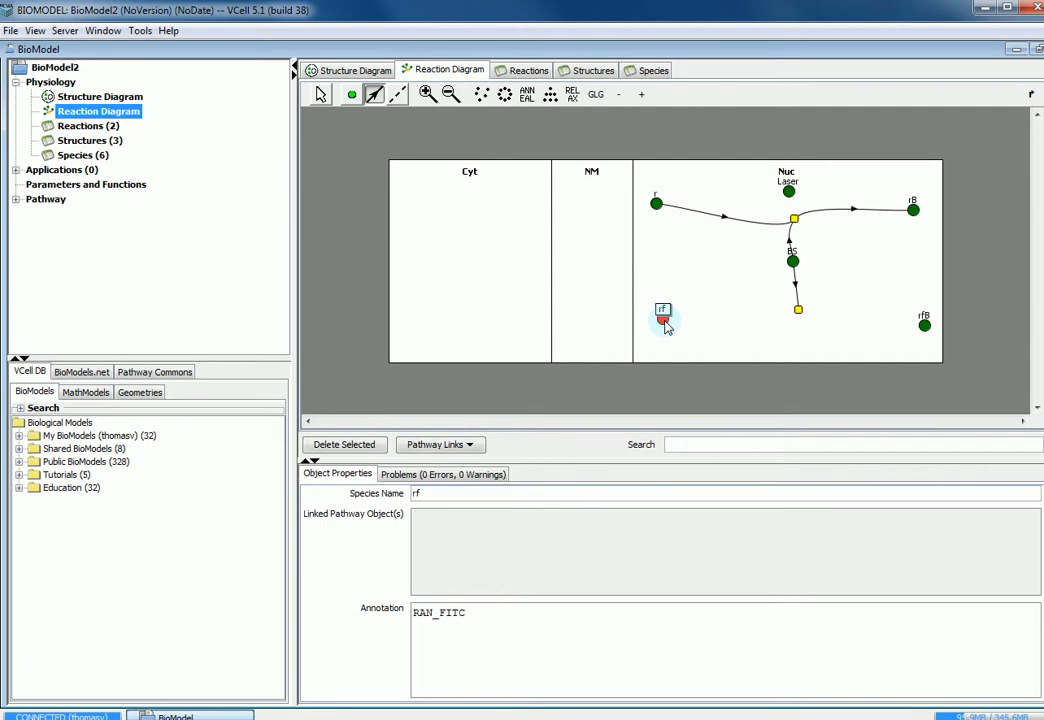
left_click_drag(665, 322, 925, 330)
left_click(800, 313)
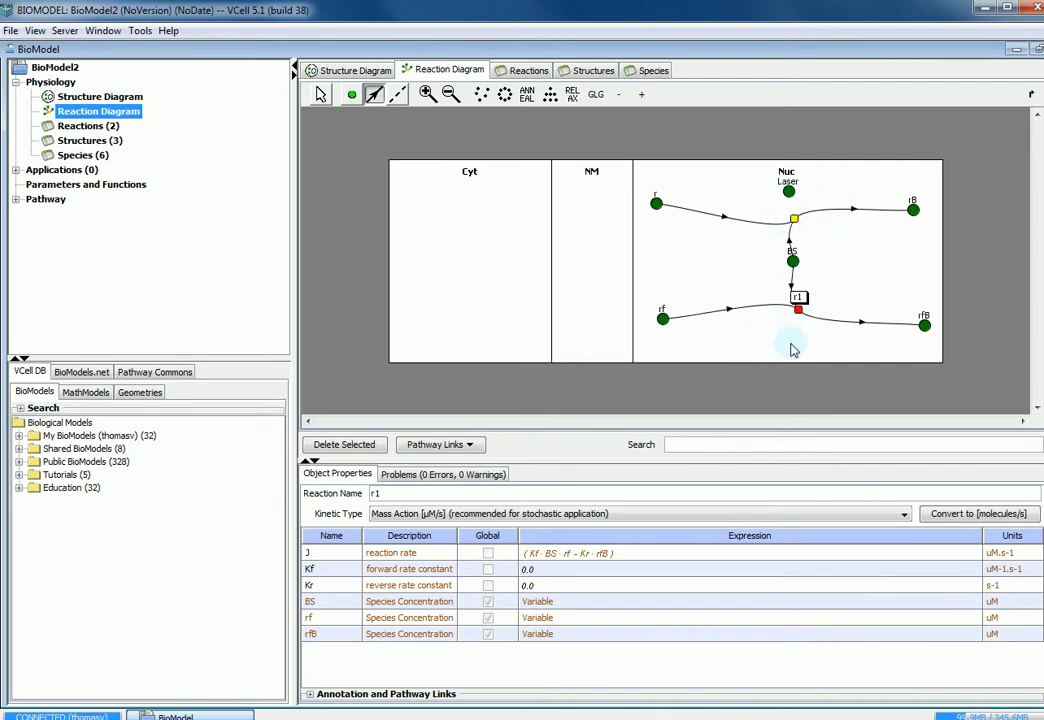
Step: Draw two conversion reactions in Nuc, one from rf to r and one from rfB to rB
left_click(662, 319)
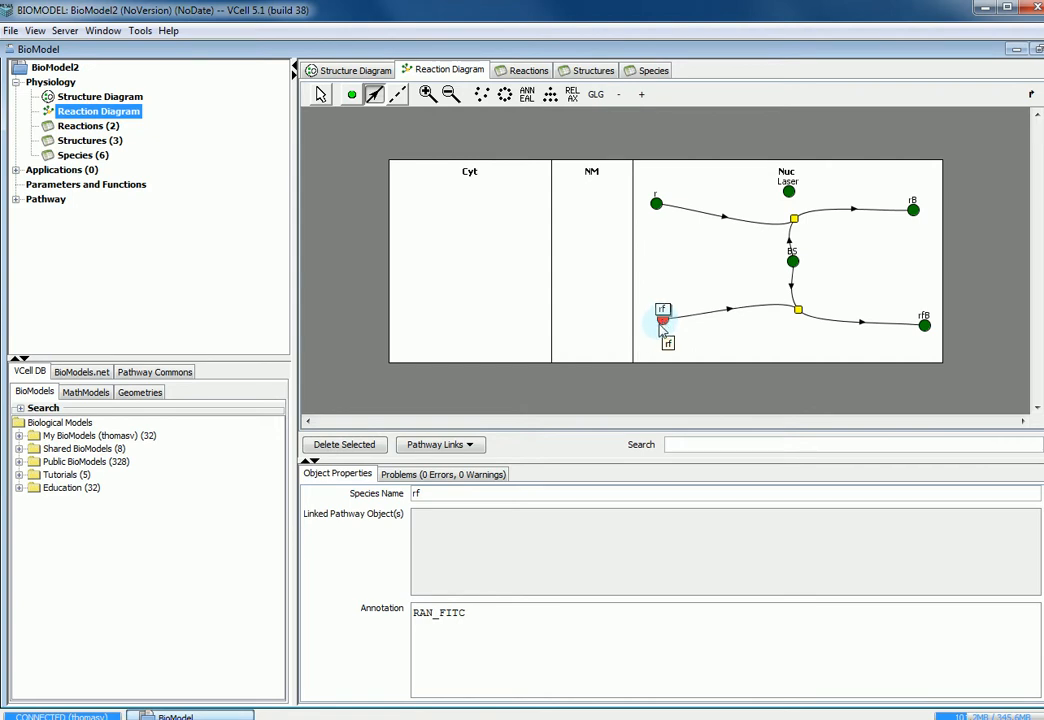
left_click_drag(662, 325, 659, 205)
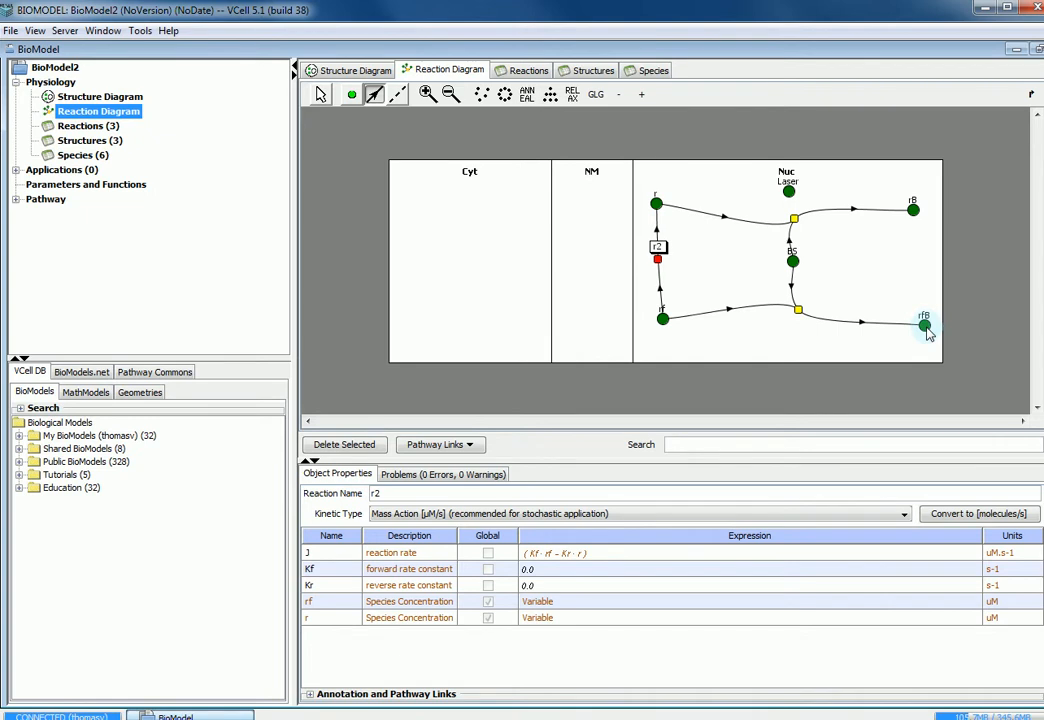
left_click_drag(925, 325, 916, 210)
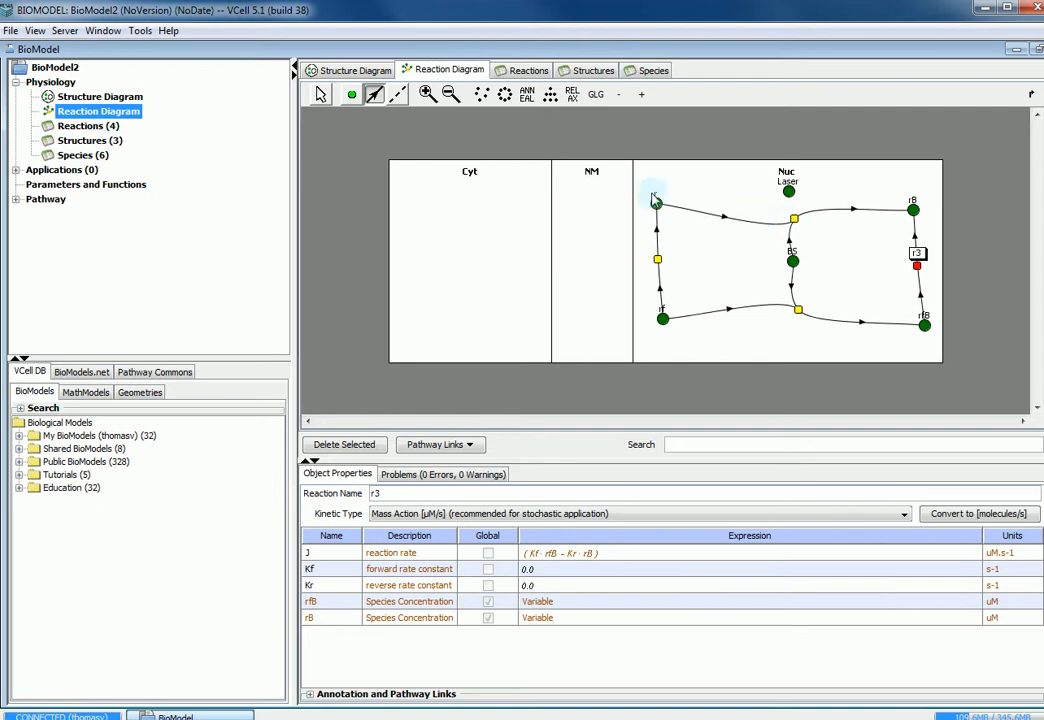
Step: Add Laser as a catalyst to both the rf-to-r reaction and the rfB-to-rB reaction
left_click(397, 94)
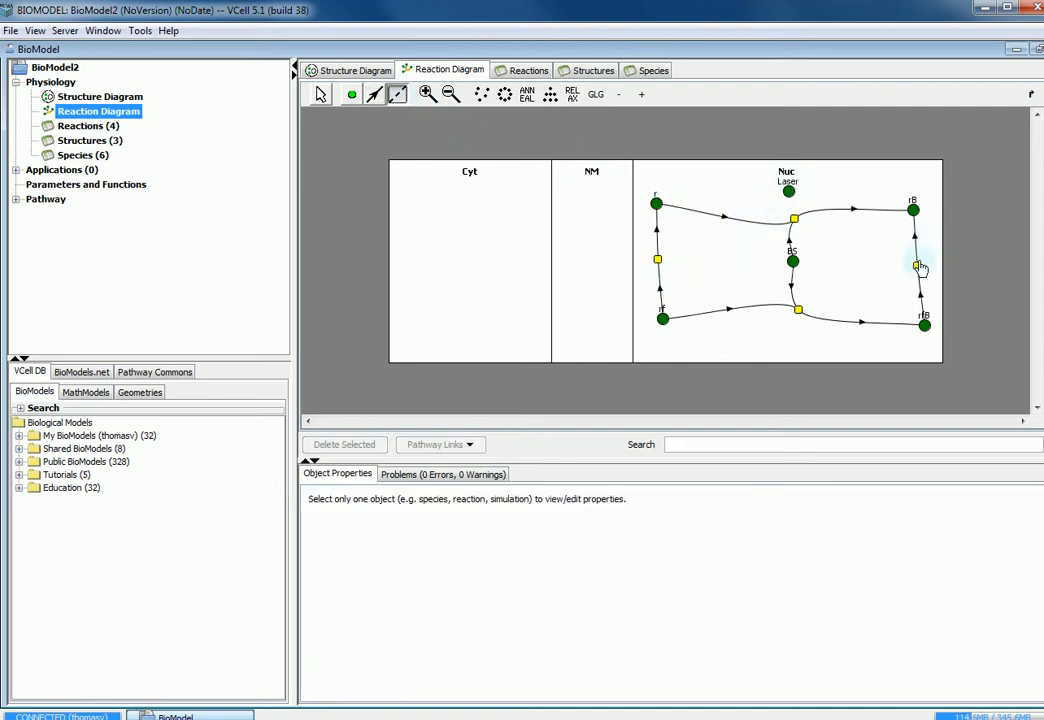
left_click(789, 192)
left_click_drag(757, 228, 658, 264)
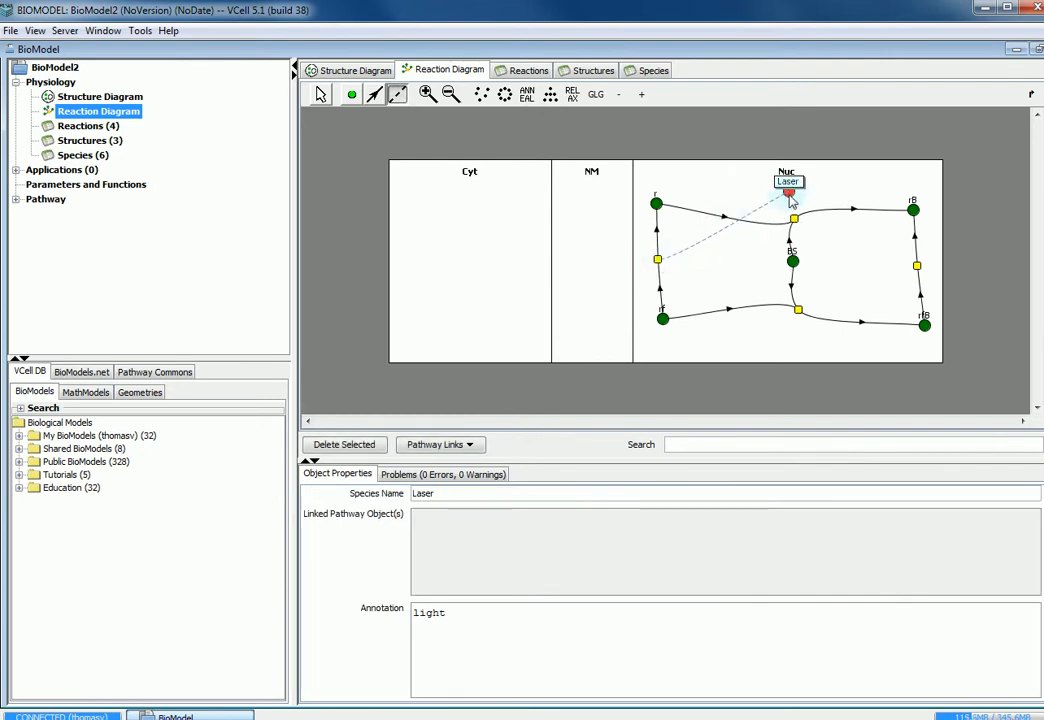
left_click_drag(786, 194, 916, 267)
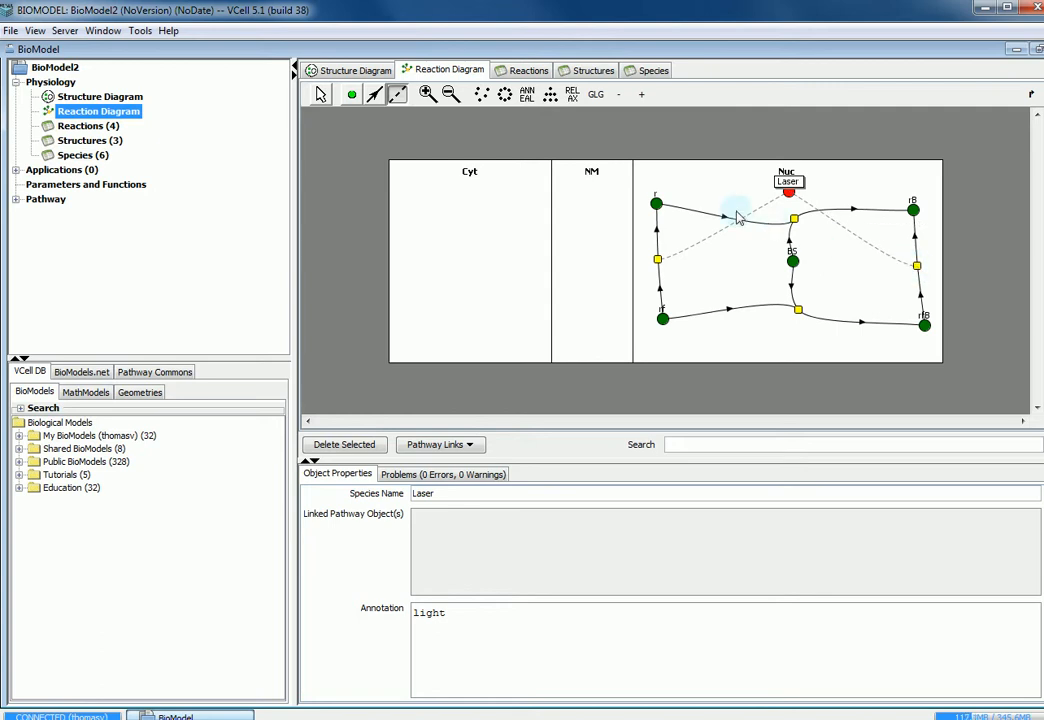
Step: Name the r and BS binding reaction RAN binding, with Kf set to 0.02 and Kr to 0.1
left_click(795, 219)
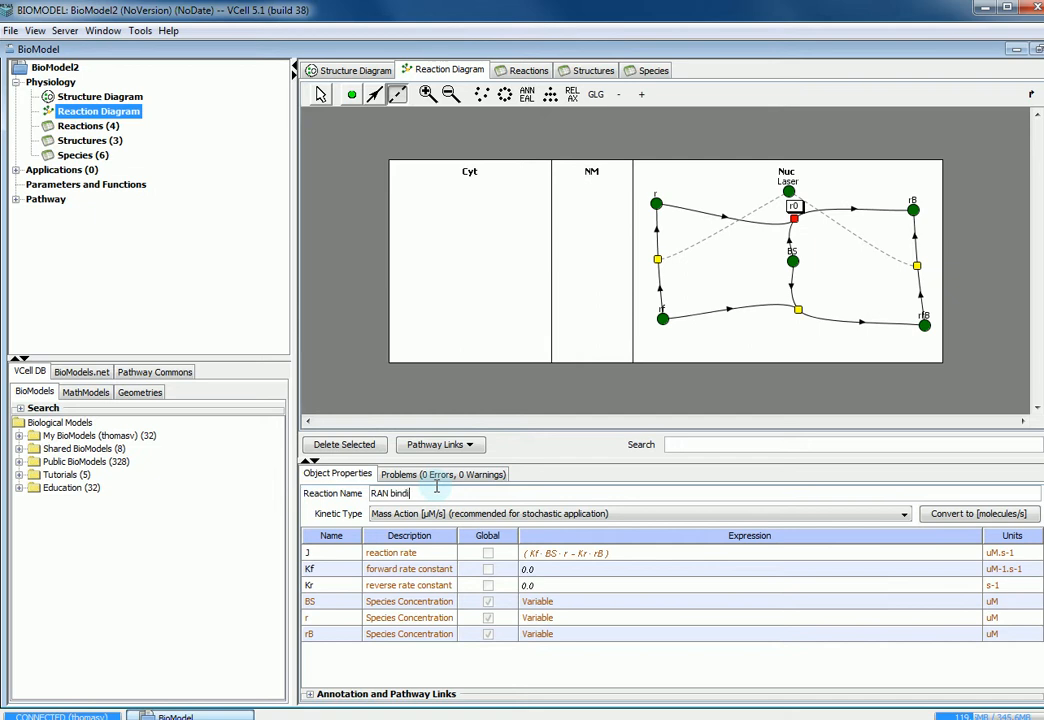
double_click(535, 569)
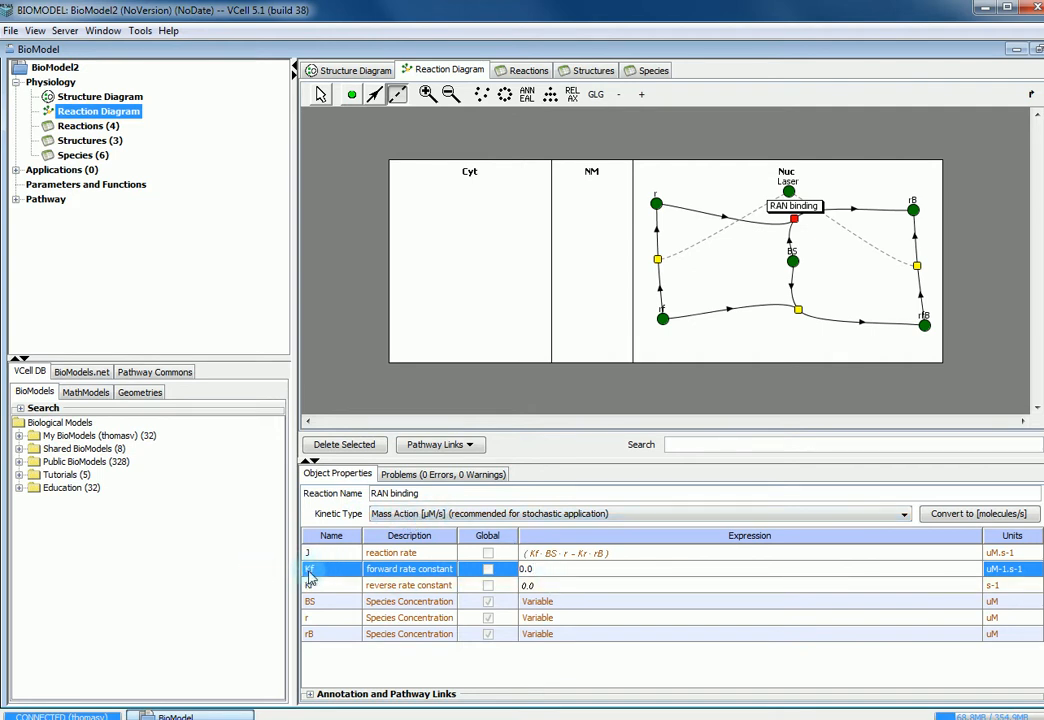
type("2")
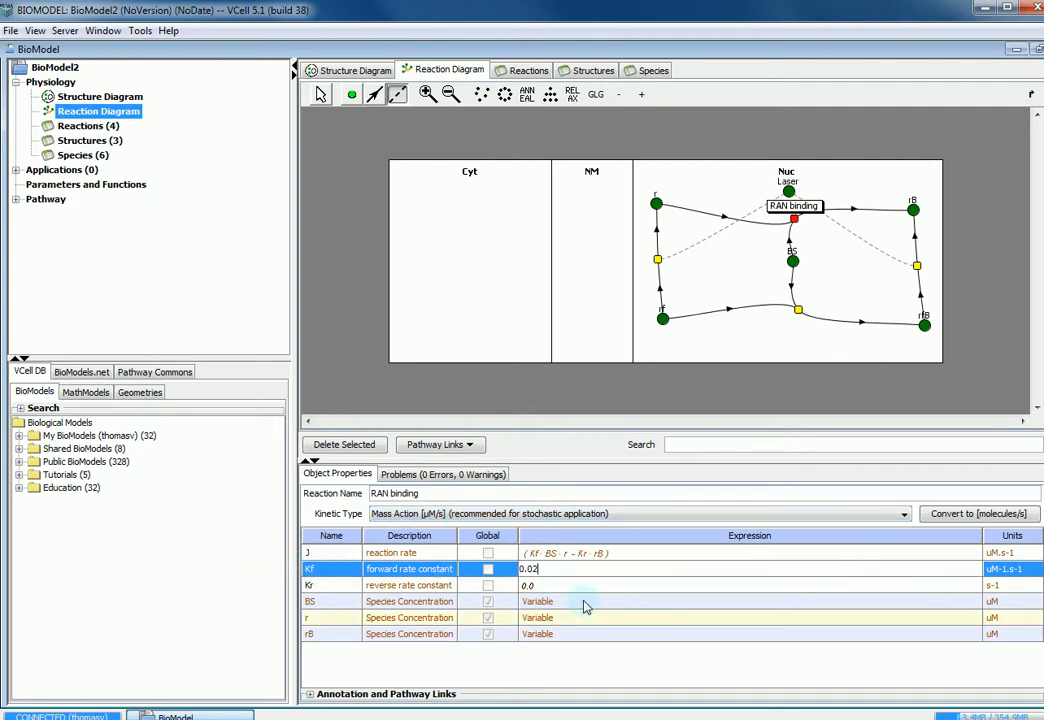
left_click(553, 586)
key("BackSpace")
key("BackSpace")
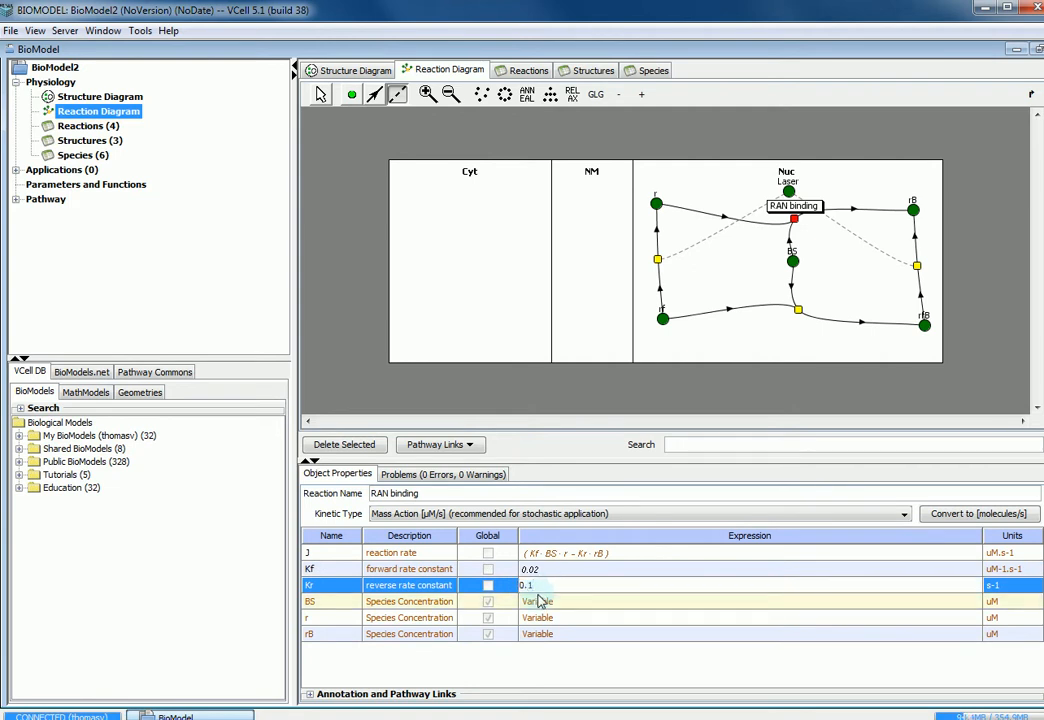
key("Return")
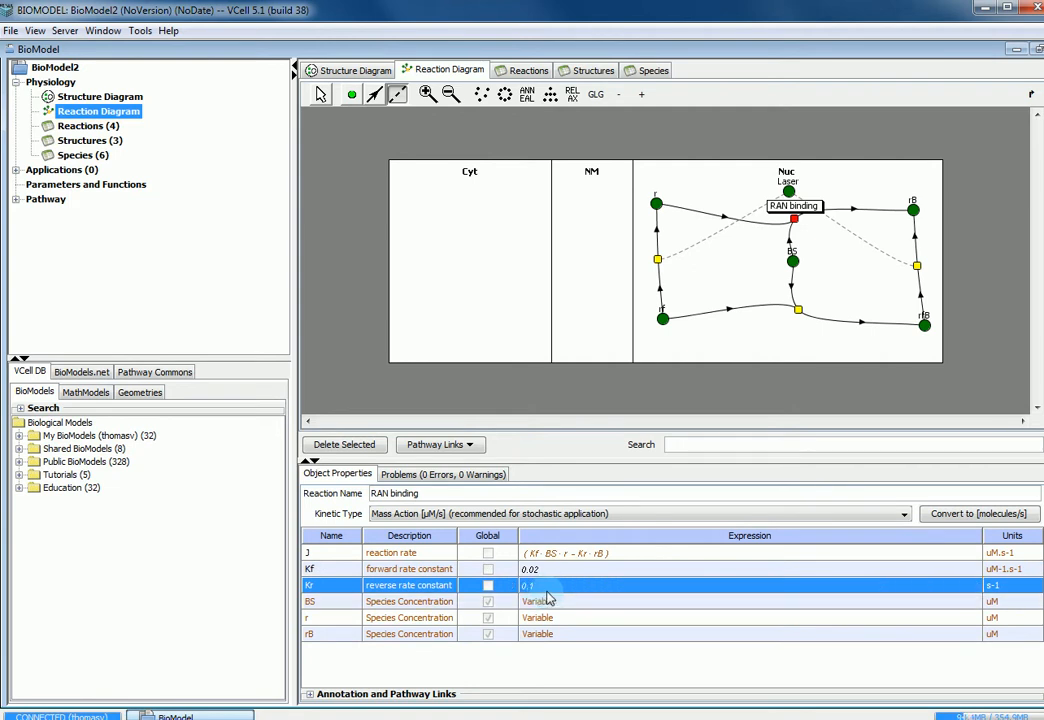
Step: Name the rf and BS binding reaction RAN_FITC binding, and enter 0.02 for Kf and 0.1 for Kr
left_click(798, 311)
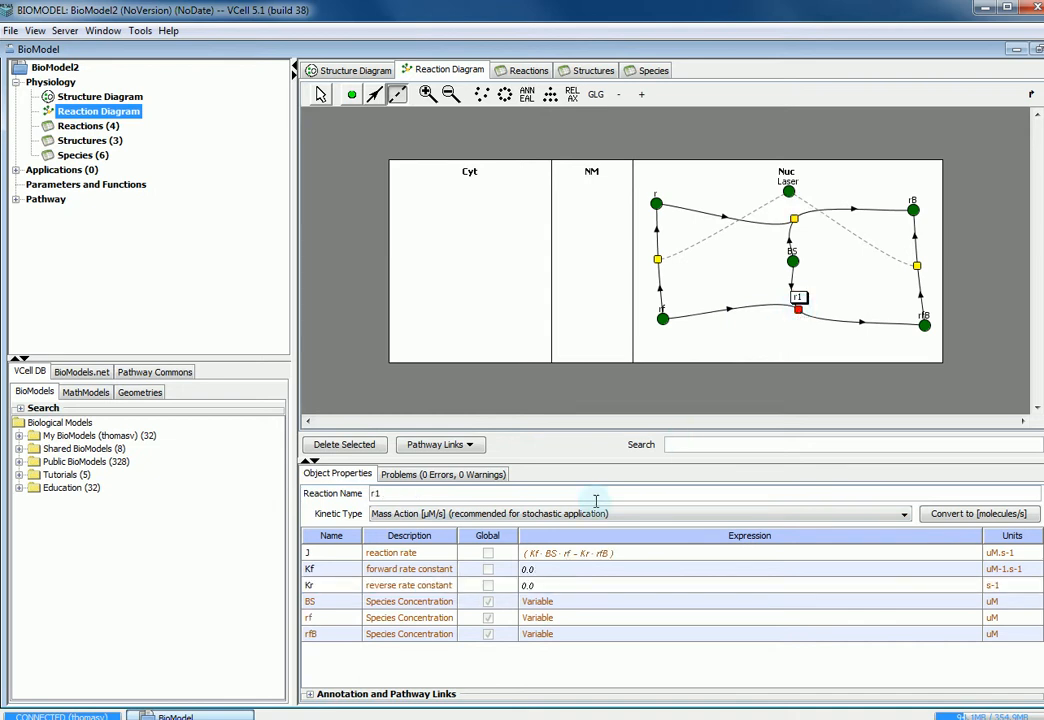
double_click(455, 496)
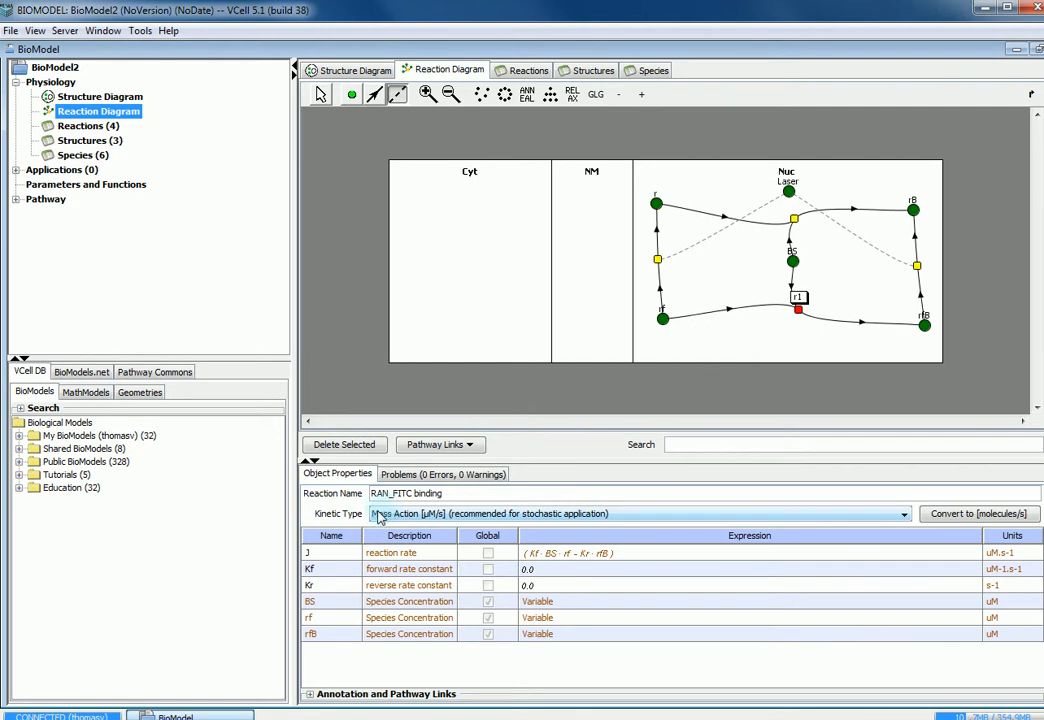
double_click(571, 572)
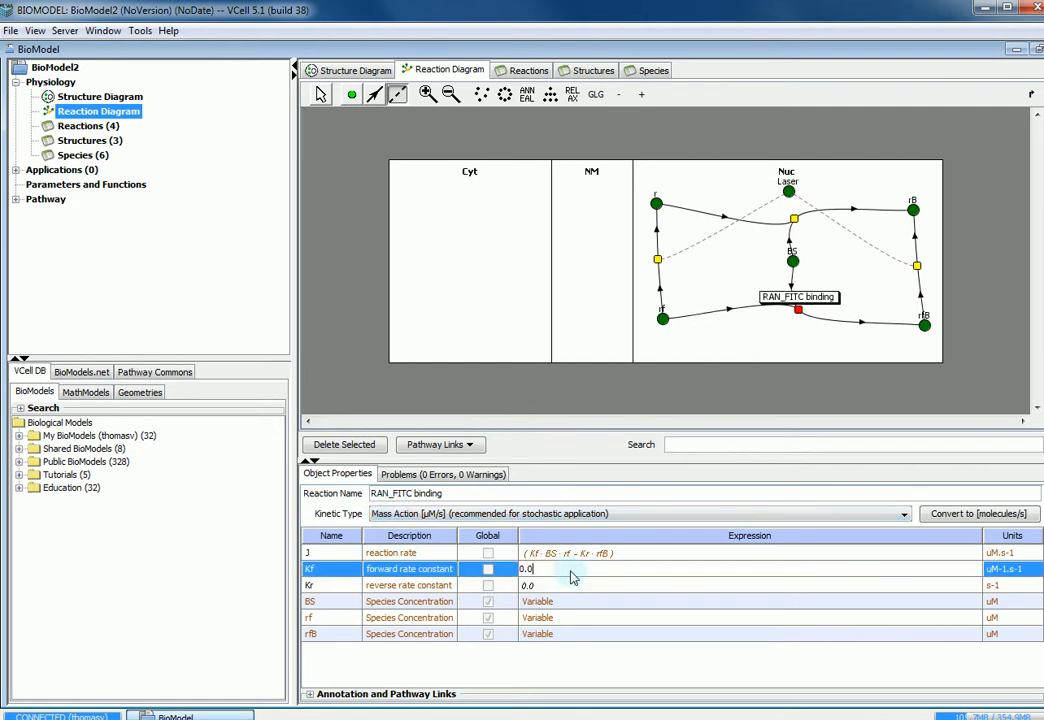
type("2")
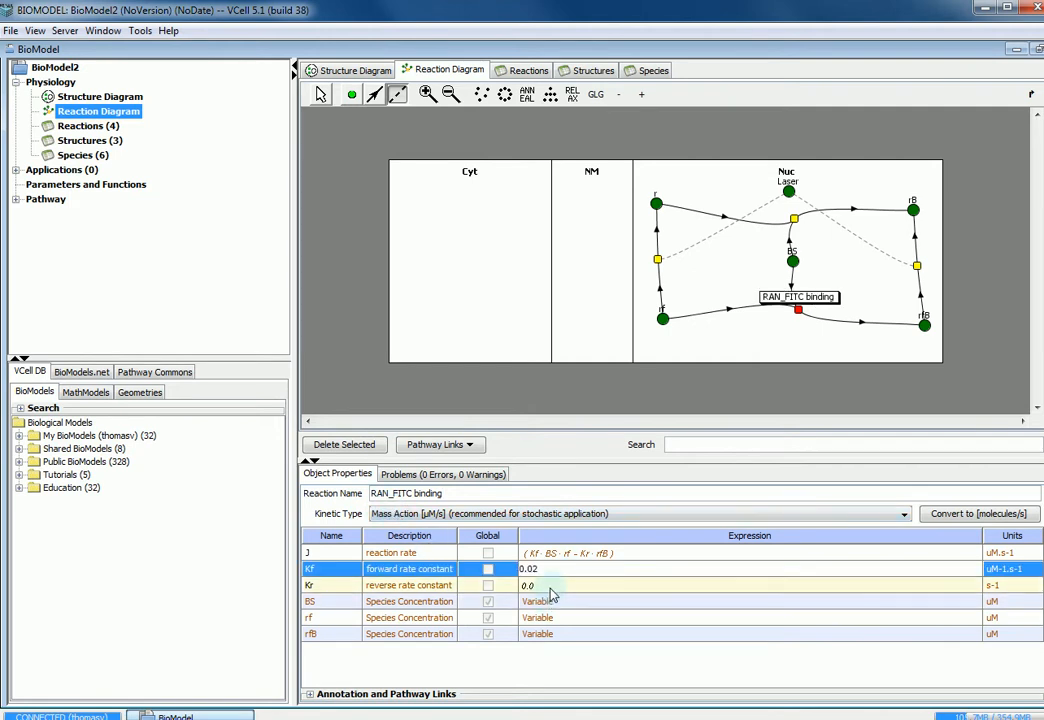
double_click(551, 586)
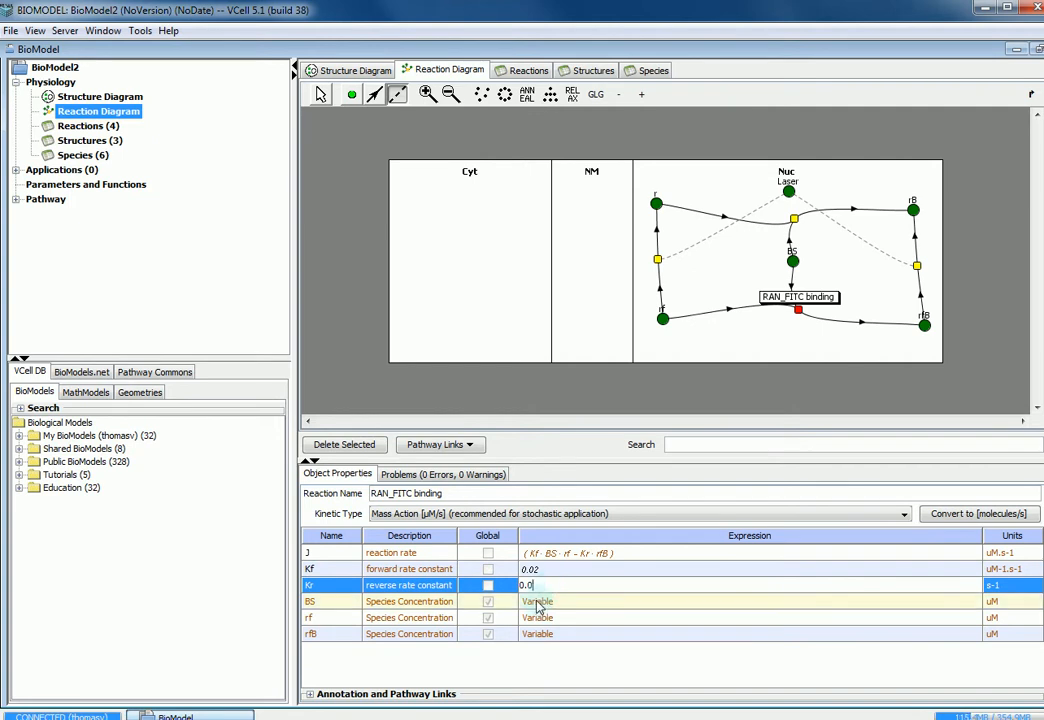
type("1")
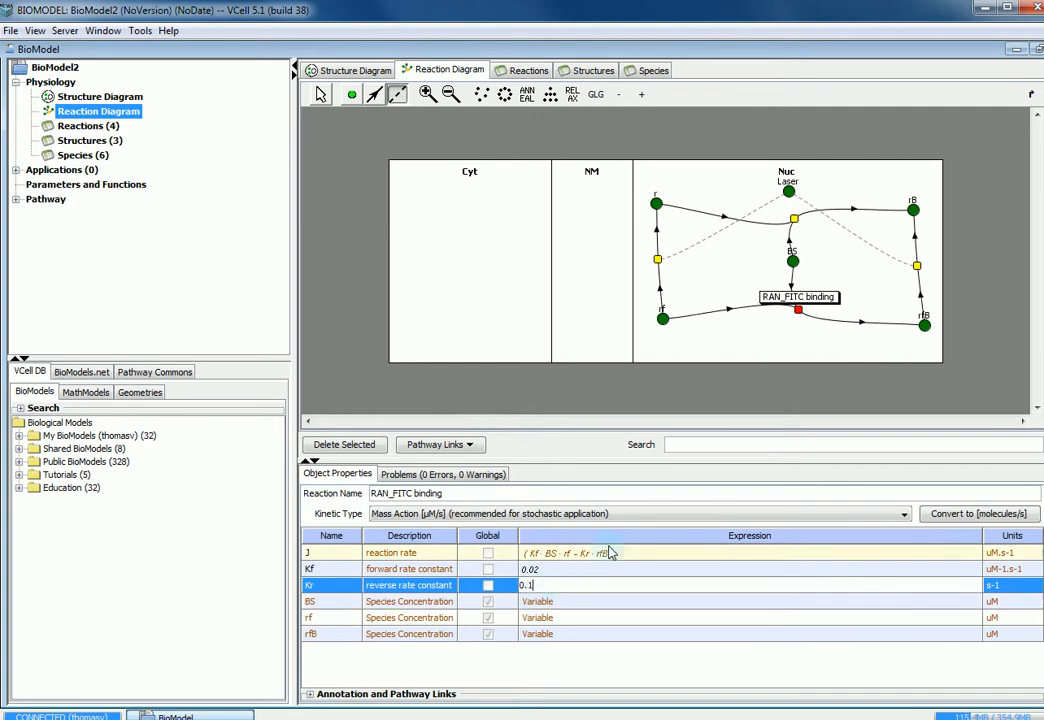
Step: Rename the rf-to-r reaction as bleaching 1
left_click(658, 262)
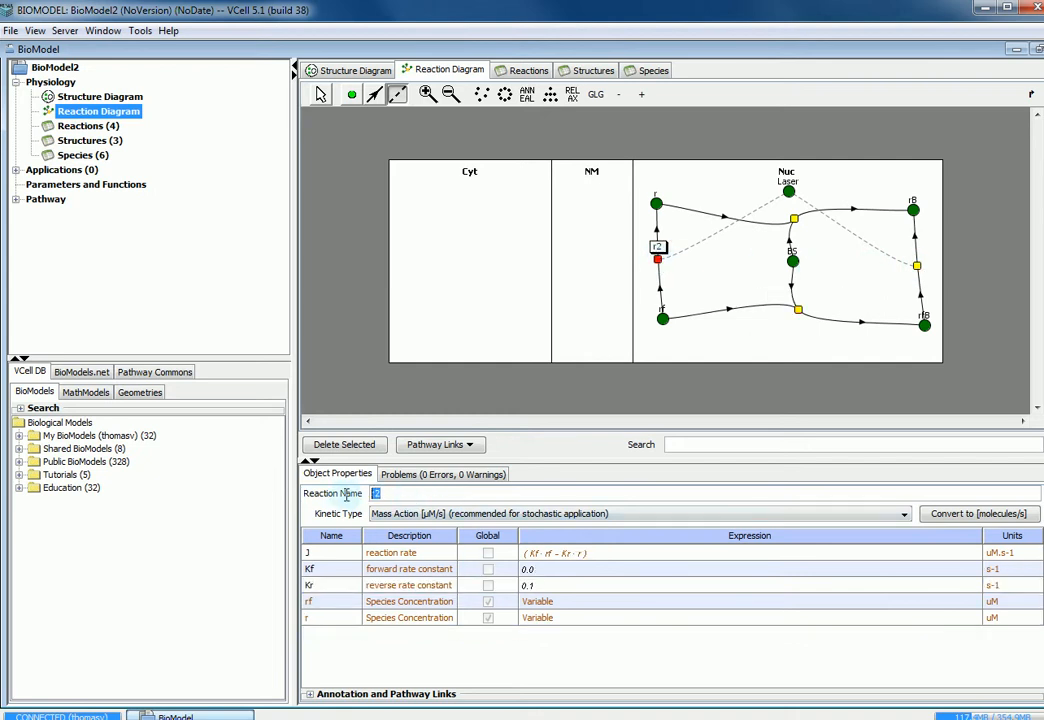
type("blwe")
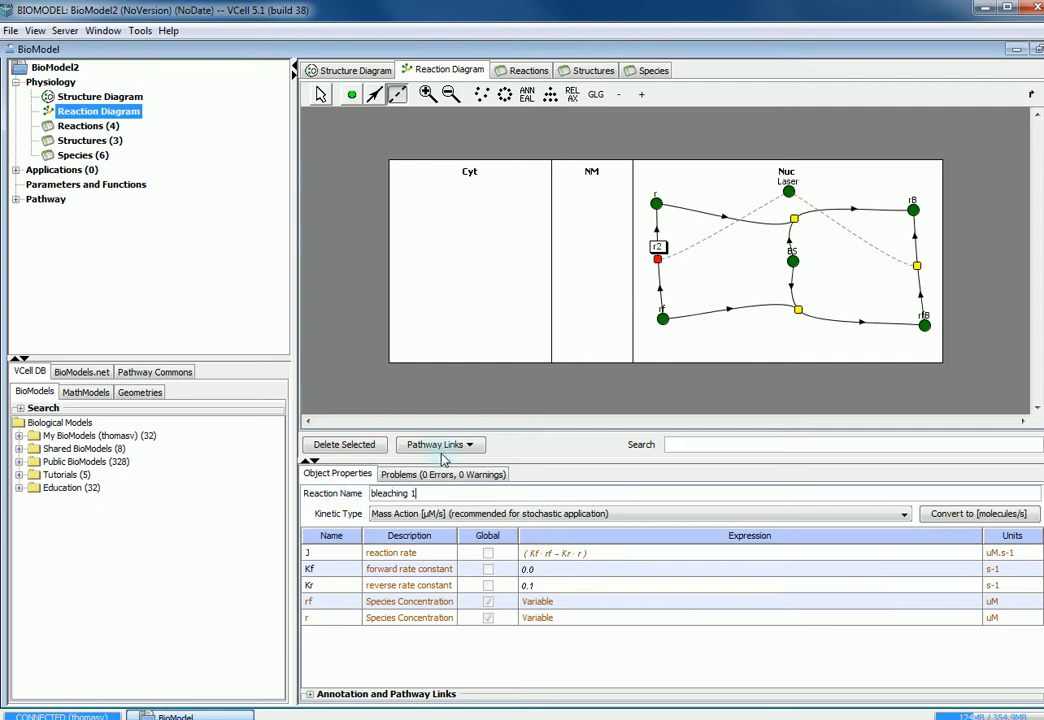
key("Return")
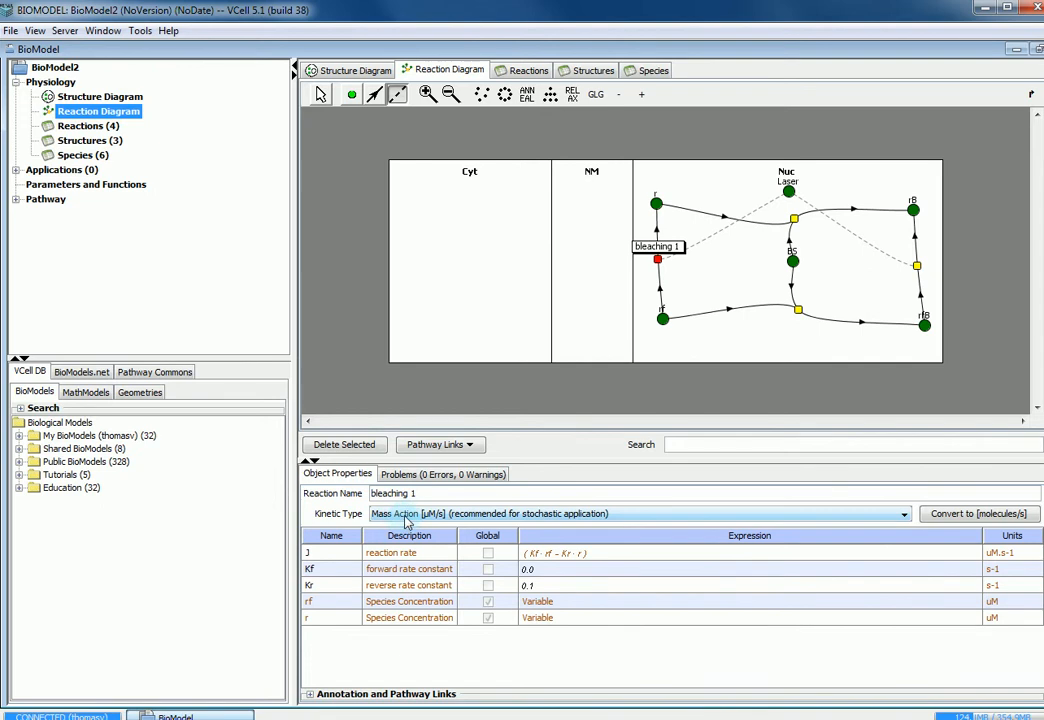
Step: Set bleaching 1 to General kinetics with the reaction rate (Vmax*rf*Laser*((t>1.0)&&(t<1.5)))
left_click(406, 514)
left_click(402, 541)
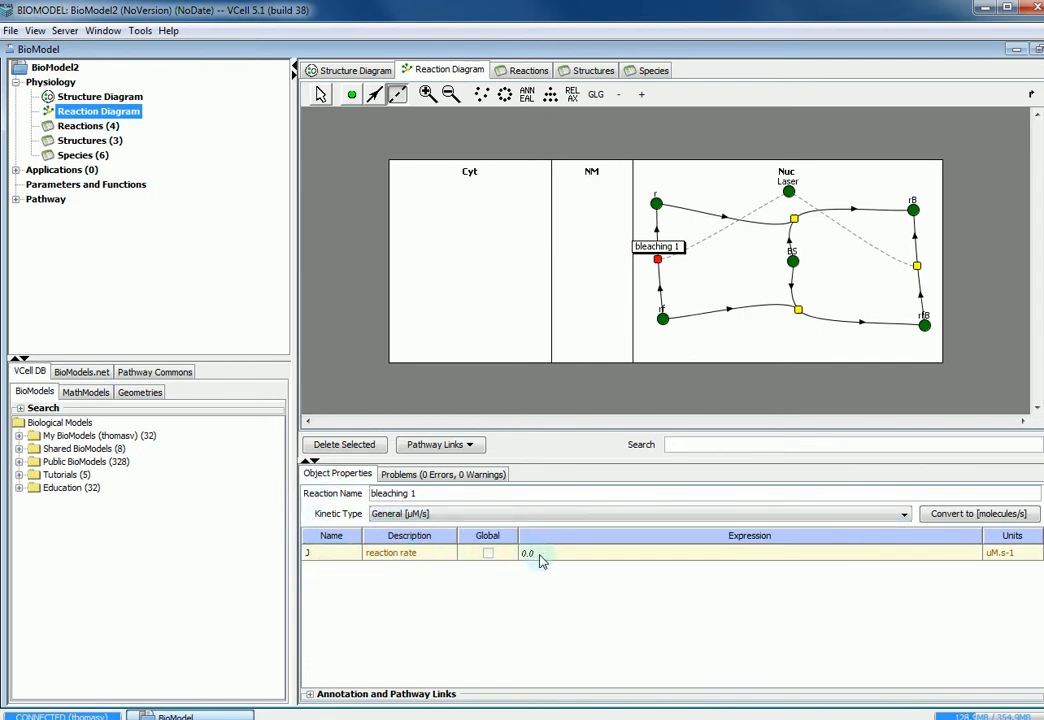
double_click(630, 553)
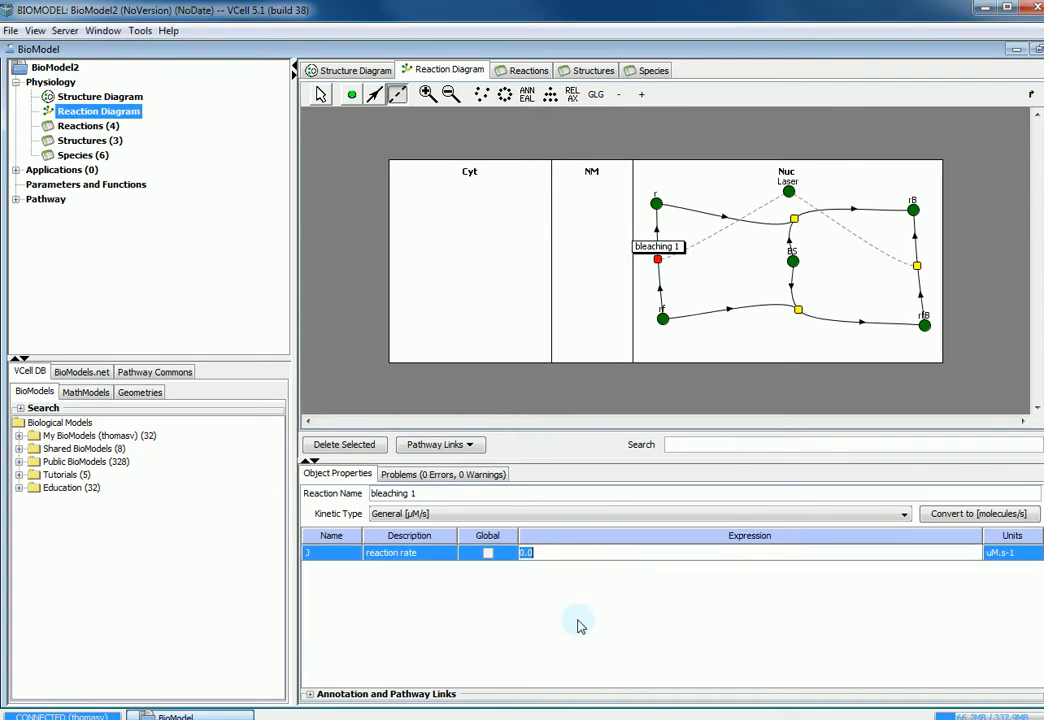
type("(M")
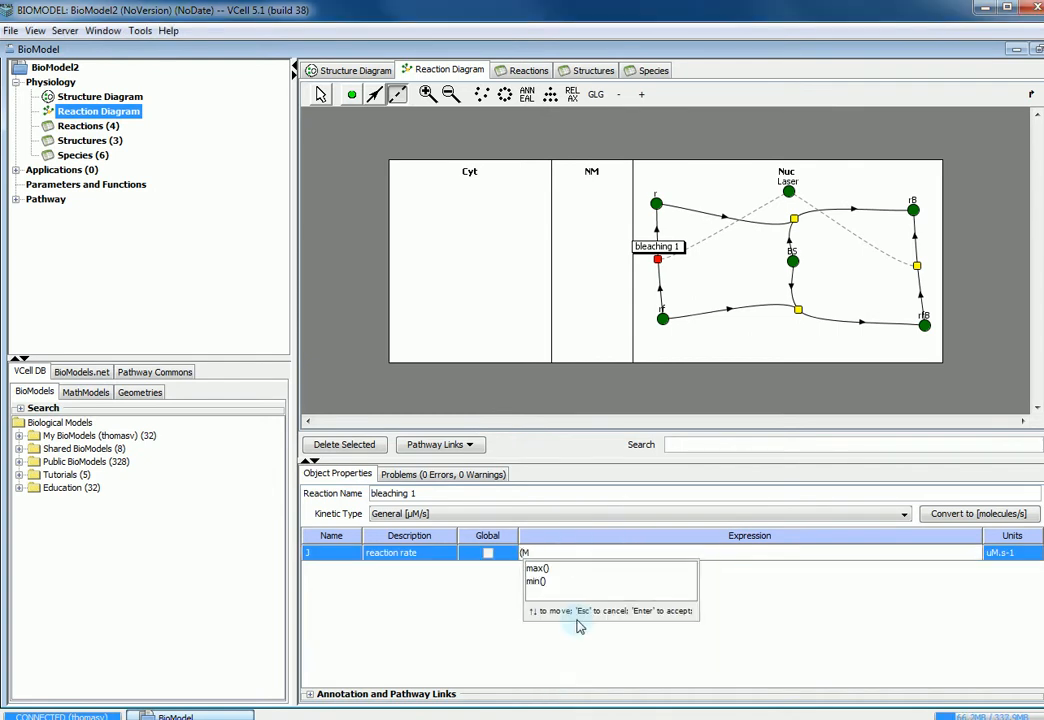
key("BackSpace")
type("Vmac")
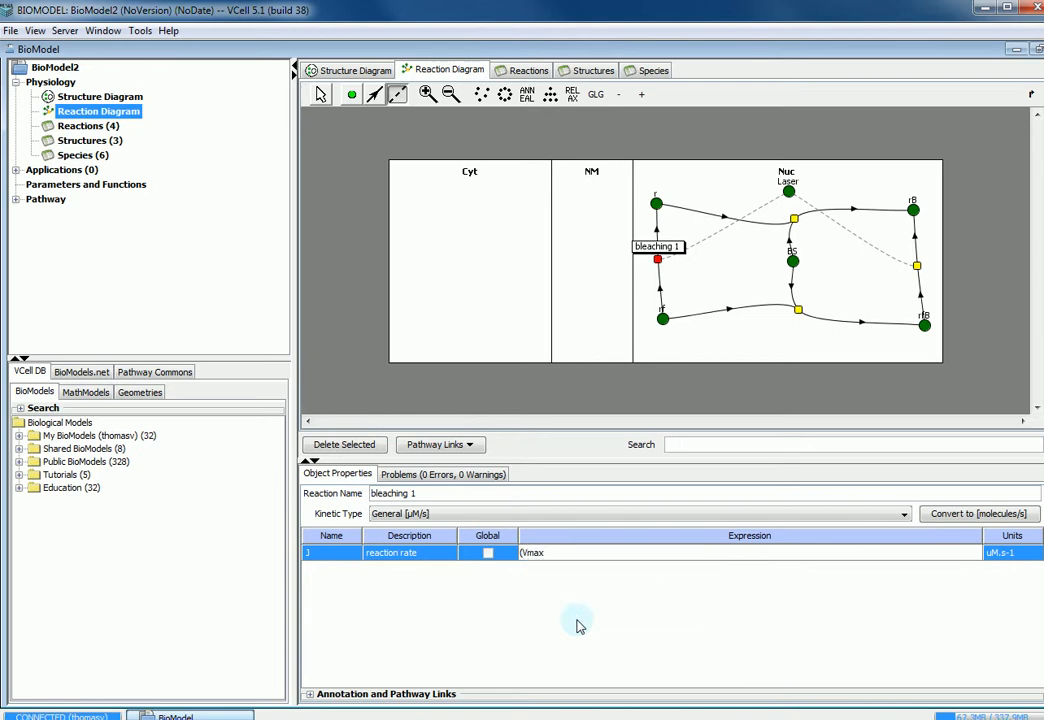
type("*rf")
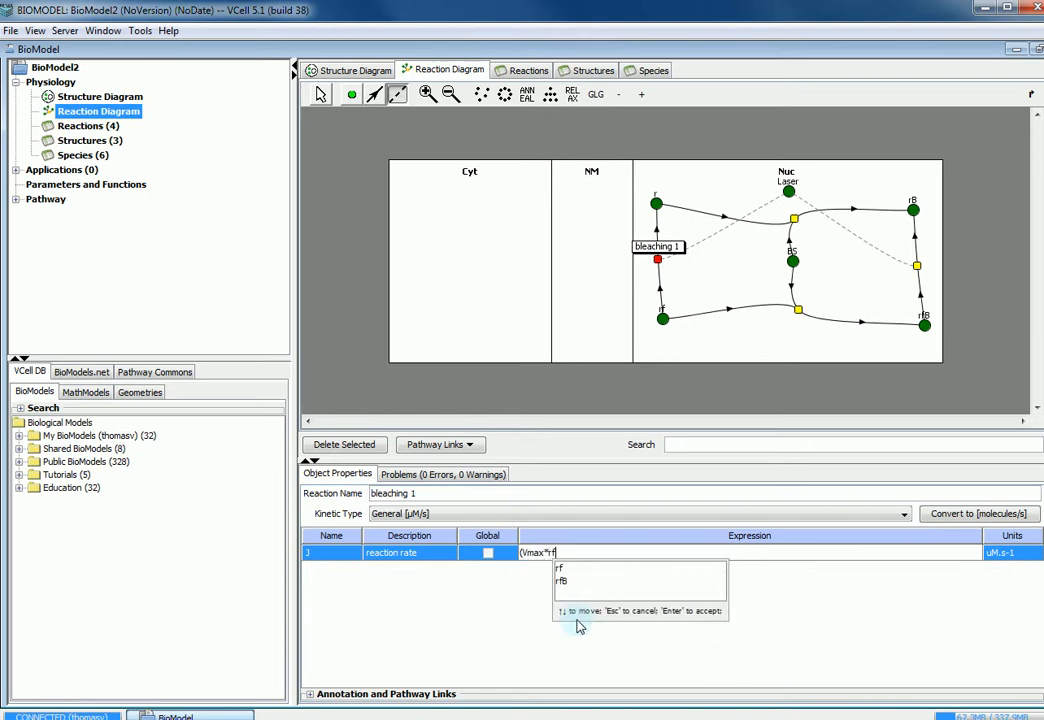
type("*Laser")
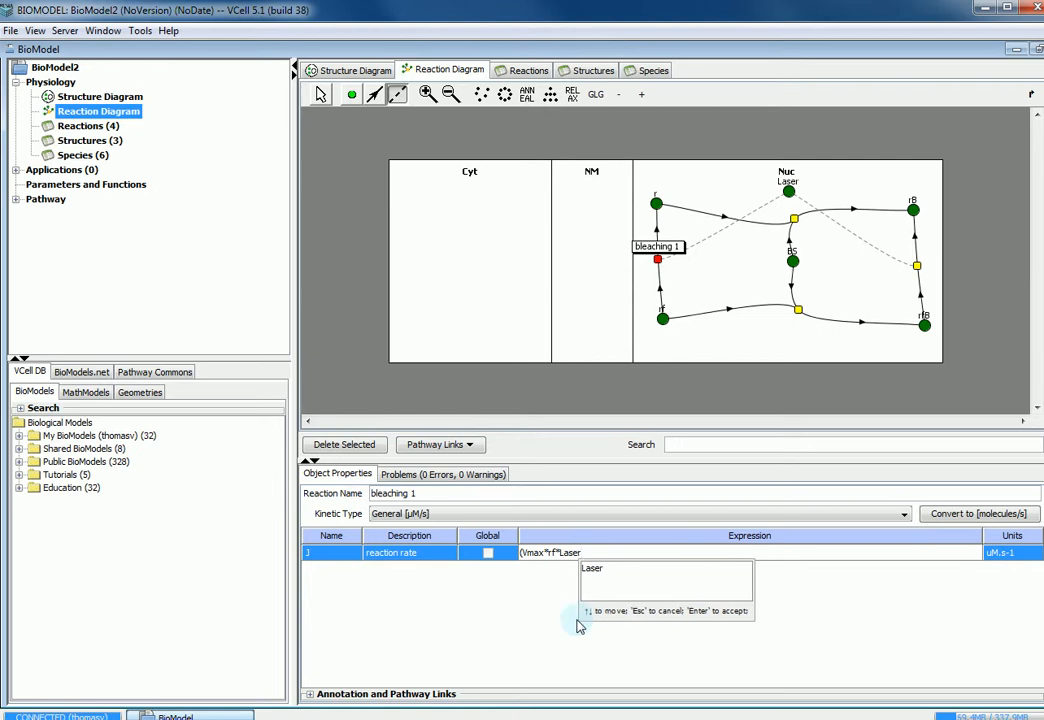
type("*")
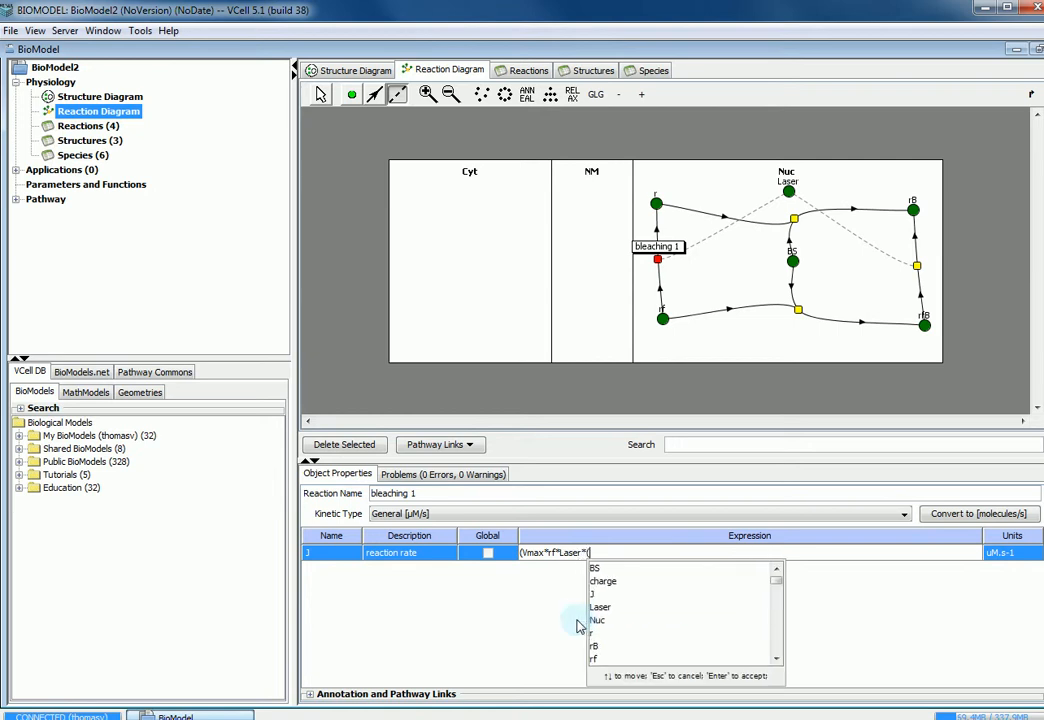
type("((t")
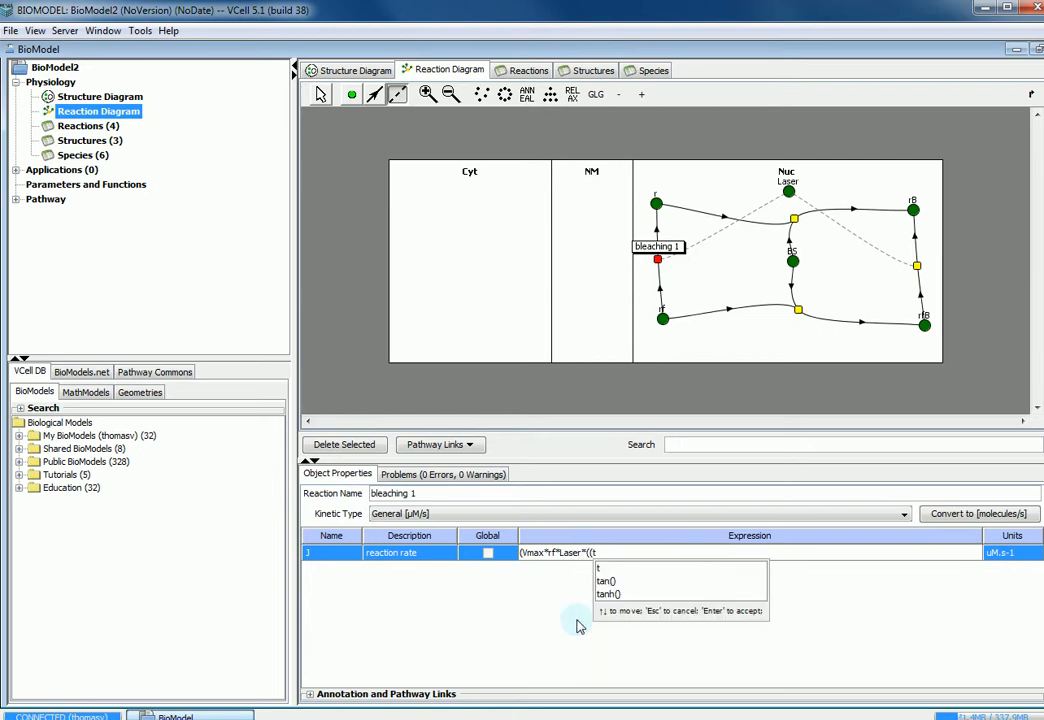
type(">1.0)")
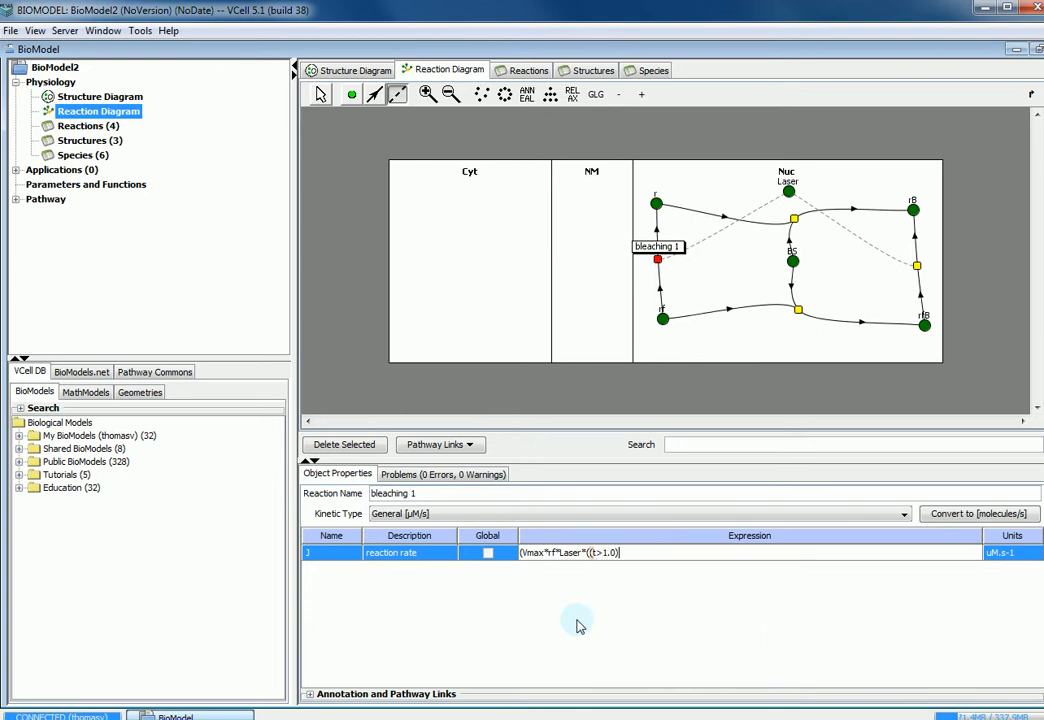
type("&&")
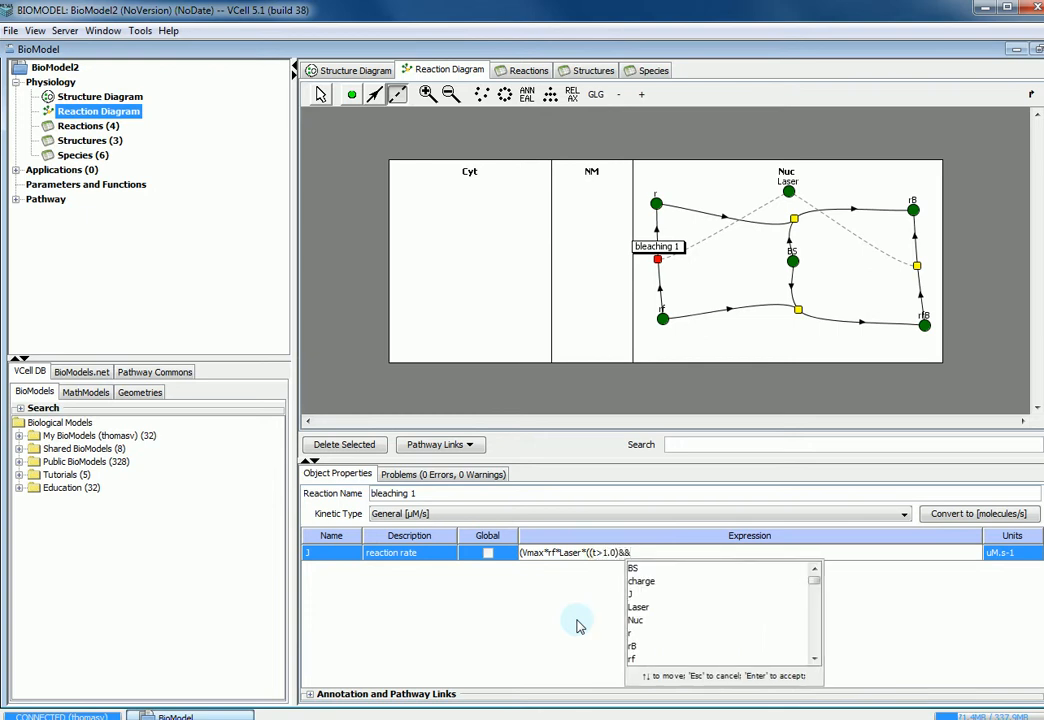
type("(t<")
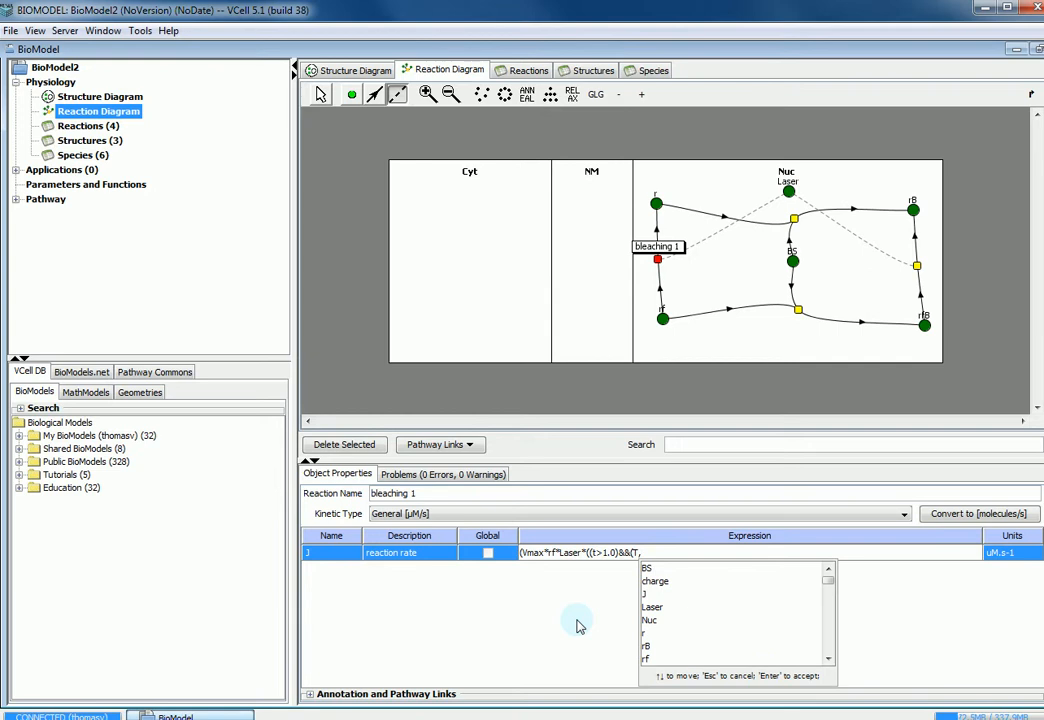
key("BackSpace")
type("<")
key("BackSpace")
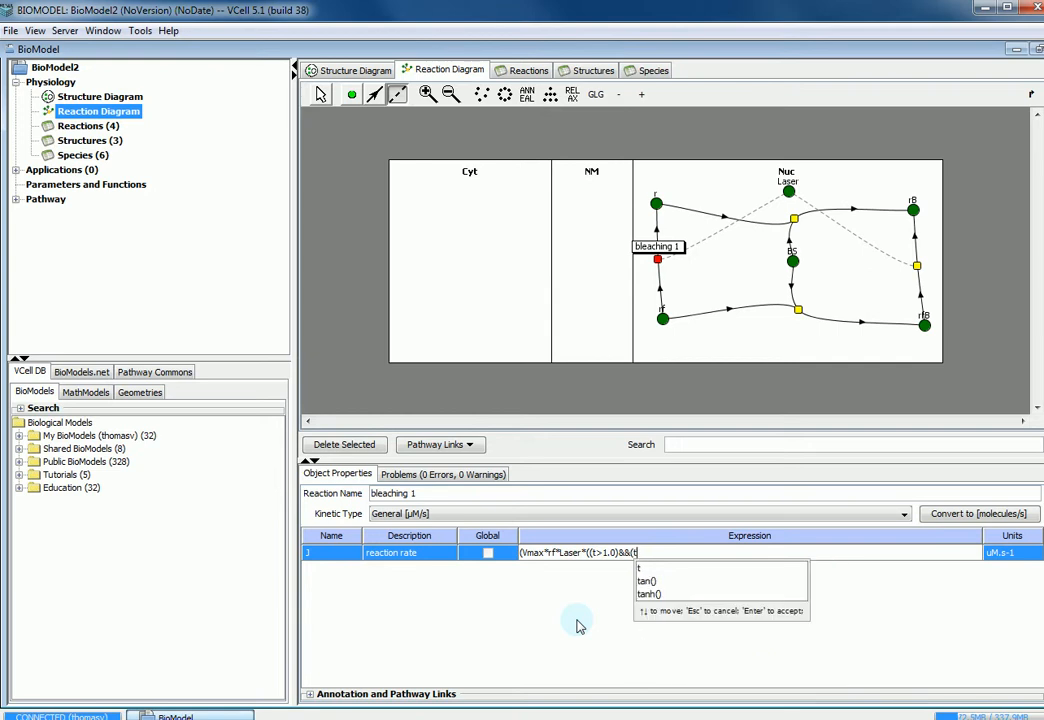
type("<1.5")
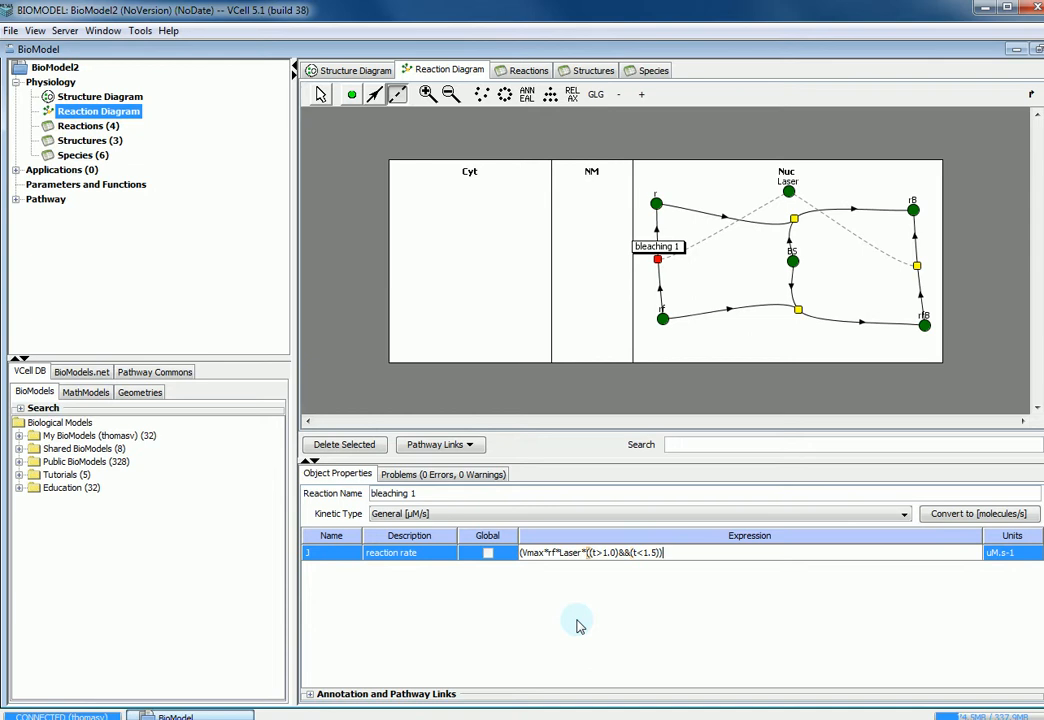
key("Return")
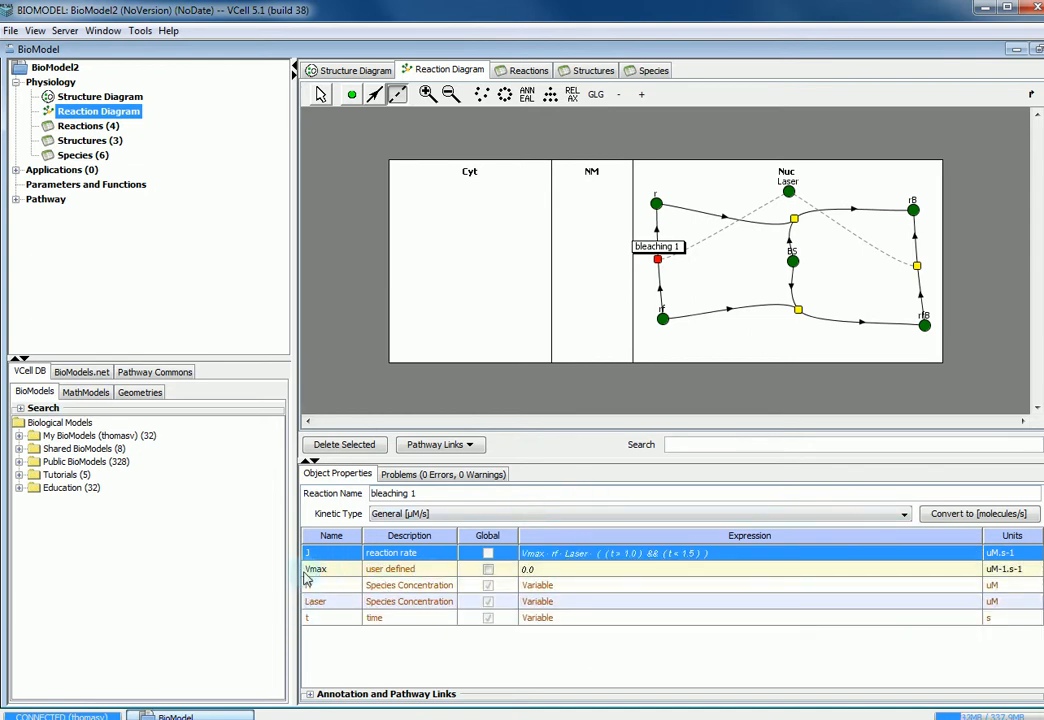
Step: Set the Vmax parameter of bleaching 1 to 50.0
left_click(576, 576)
double_click(576, 576)
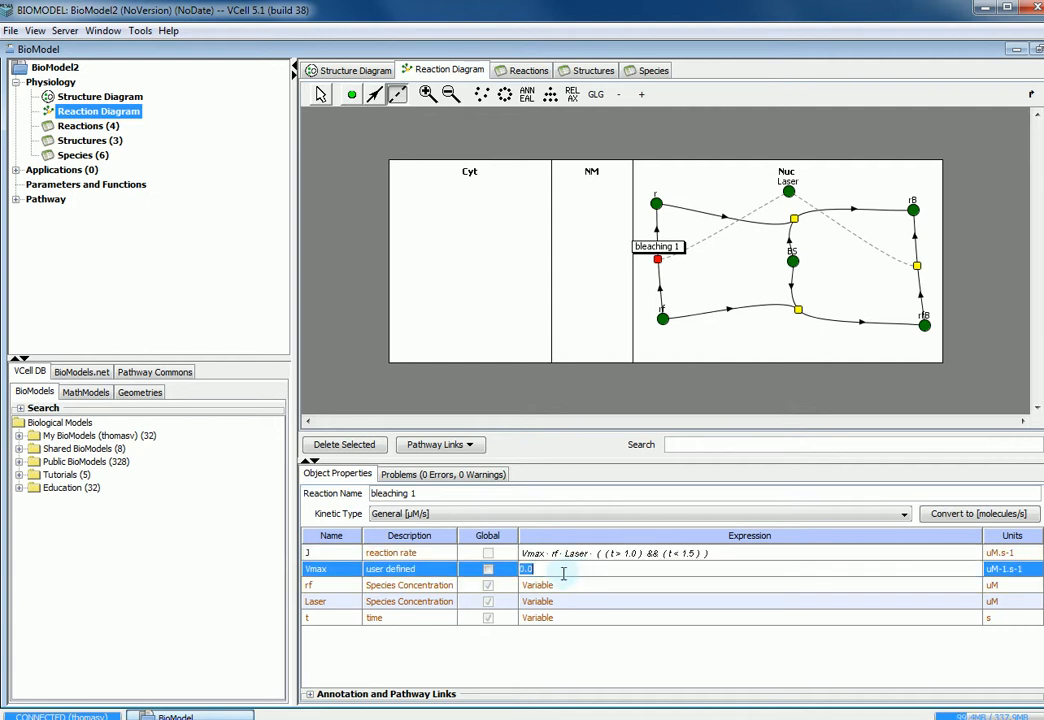
key("Return")
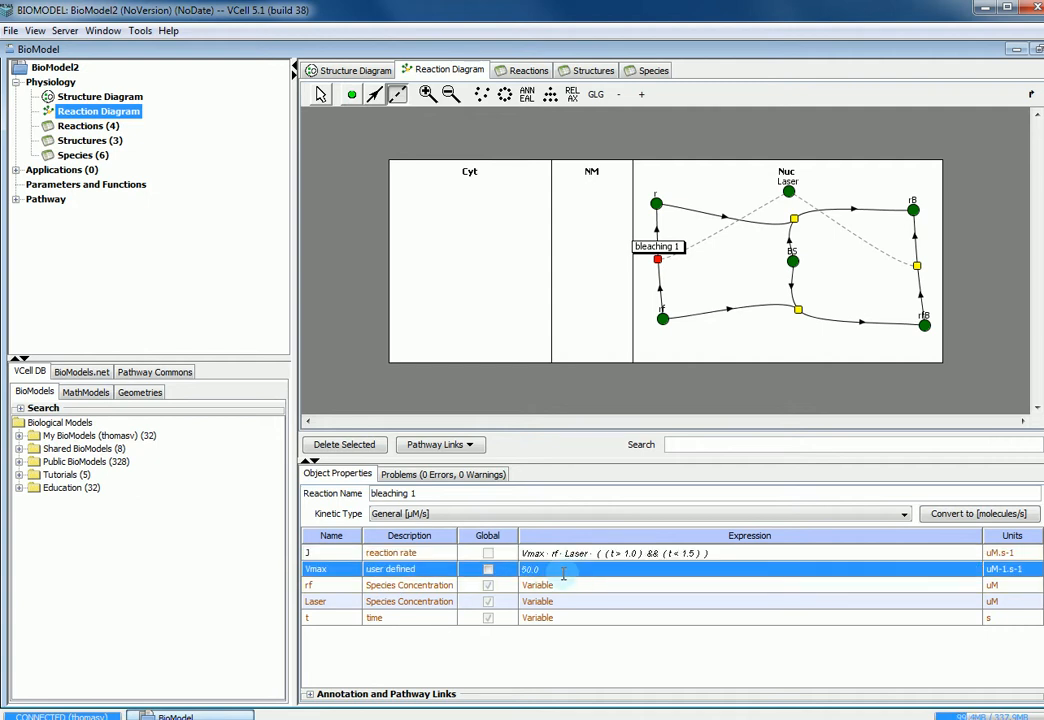
Step: Rename the rfB-to-rB reaction as bleaching 2 and set its kinetic type to General
left_click(917, 266)
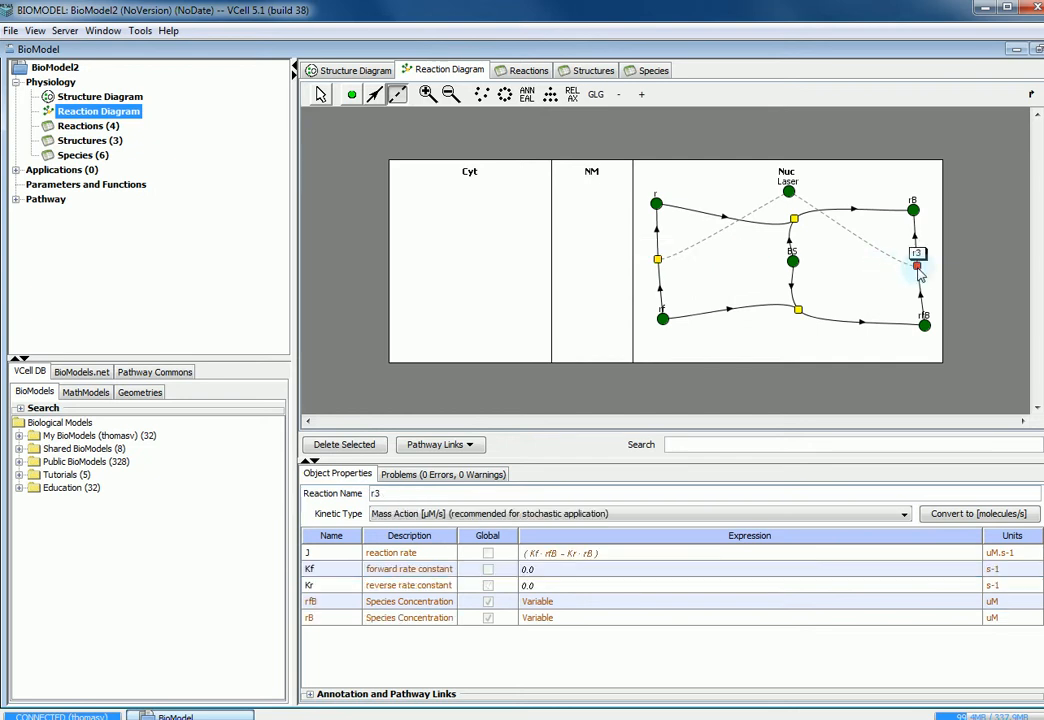
double_click(405, 497)
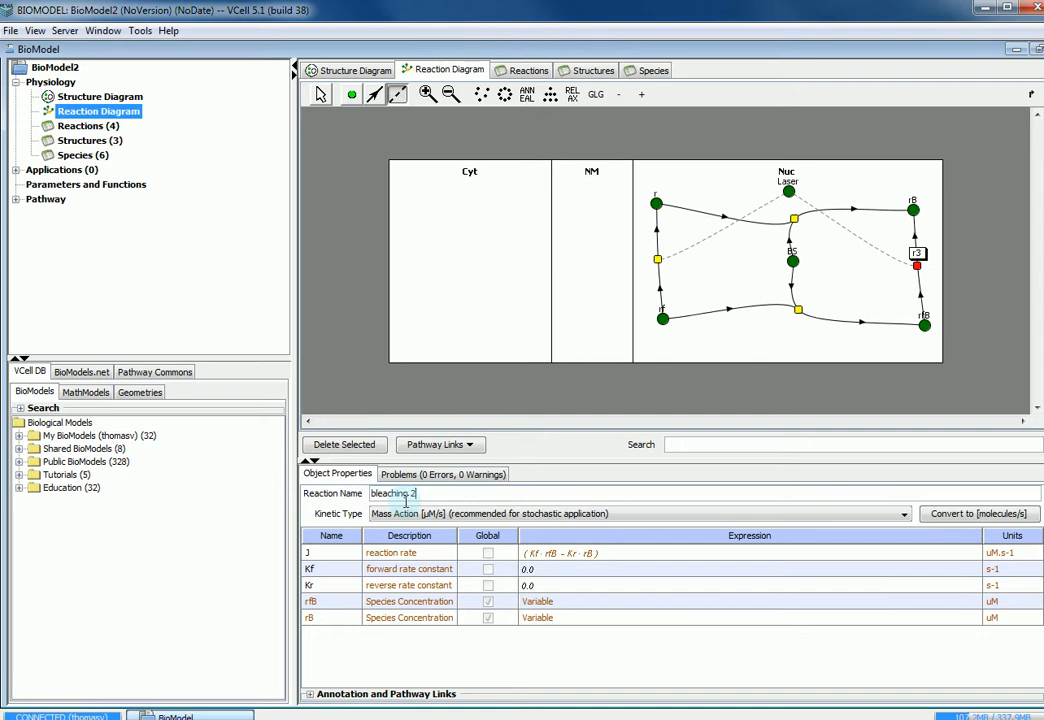
key("Return")
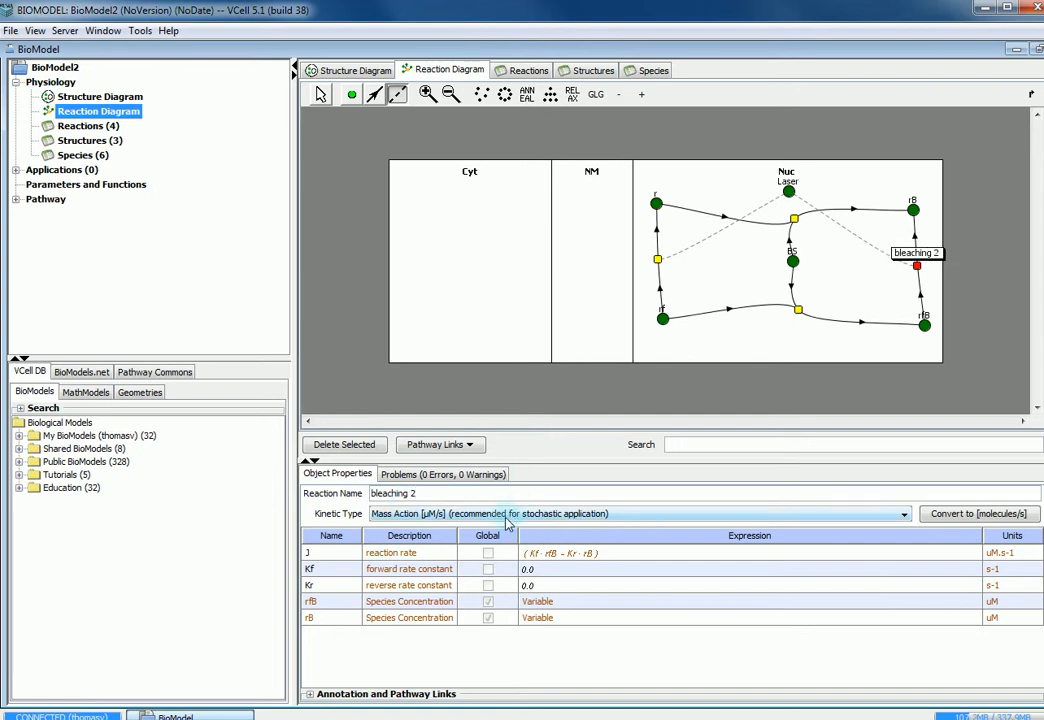
left_click(507, 519)
left_click(430, 544)
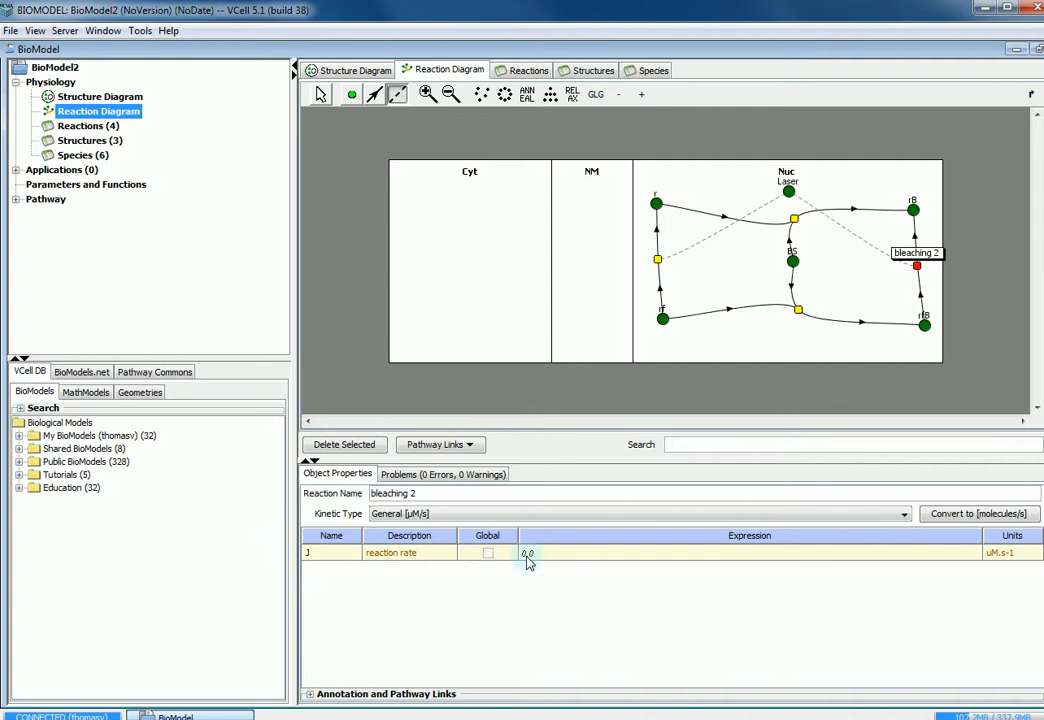
Step: Enter (Vmax2*rfB*Laser*((t>1.0)&&(t<1.5))) as the reaction rate of bleaching 2, and set Vmax2 to 50.0
left_click(529, 557)
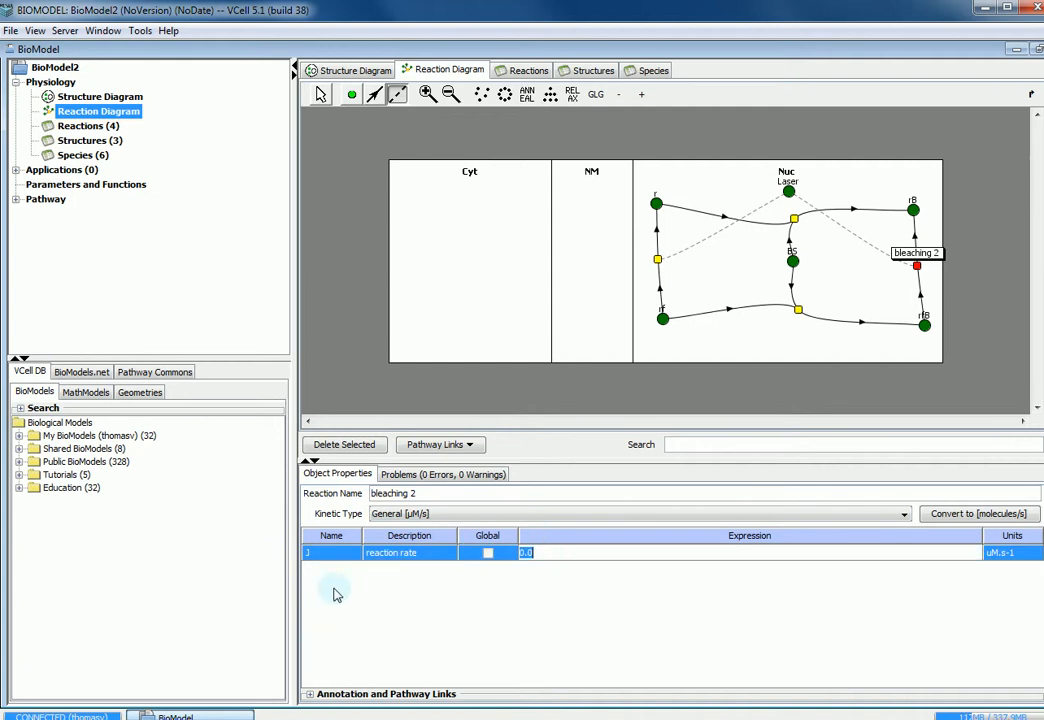
type("(")
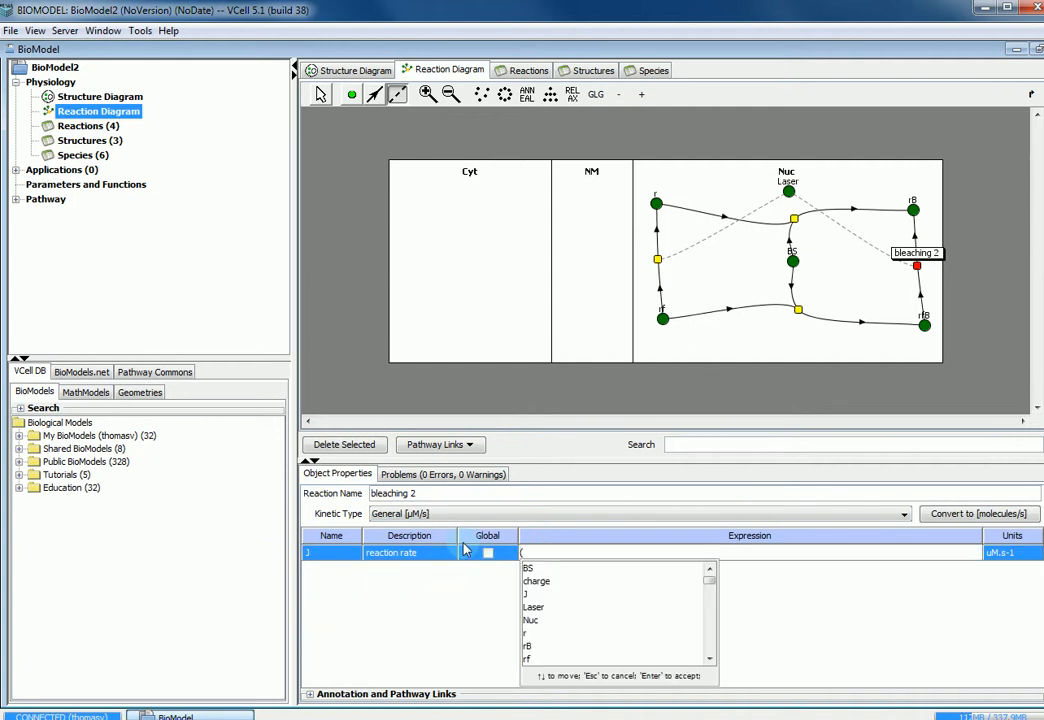
type("Vmax2")
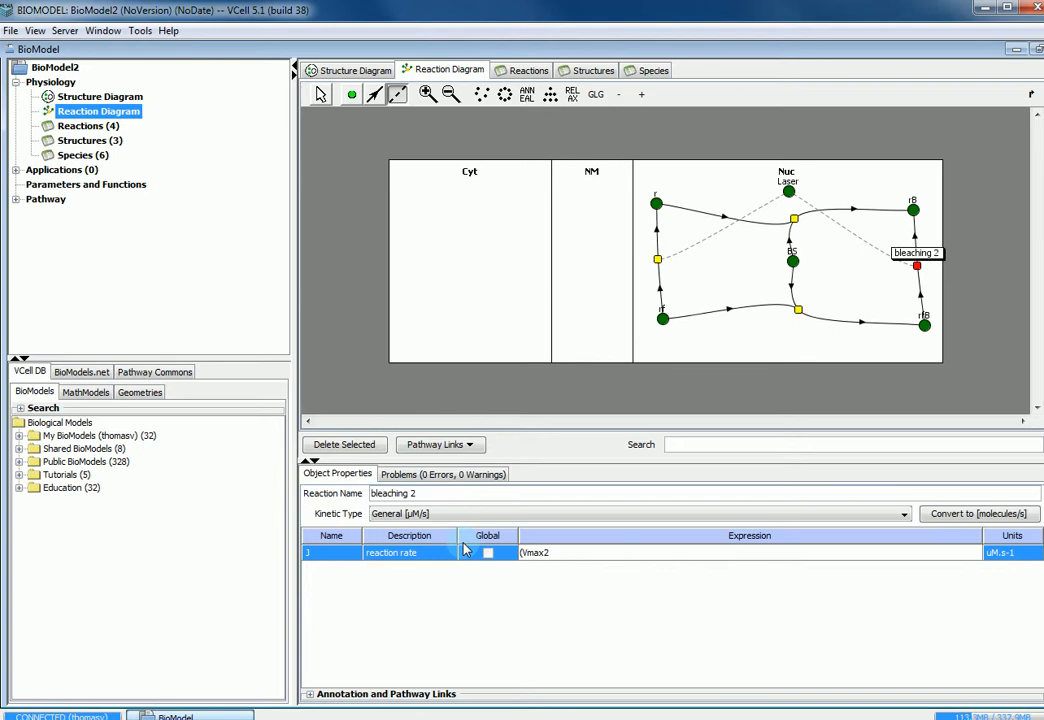
type("*")
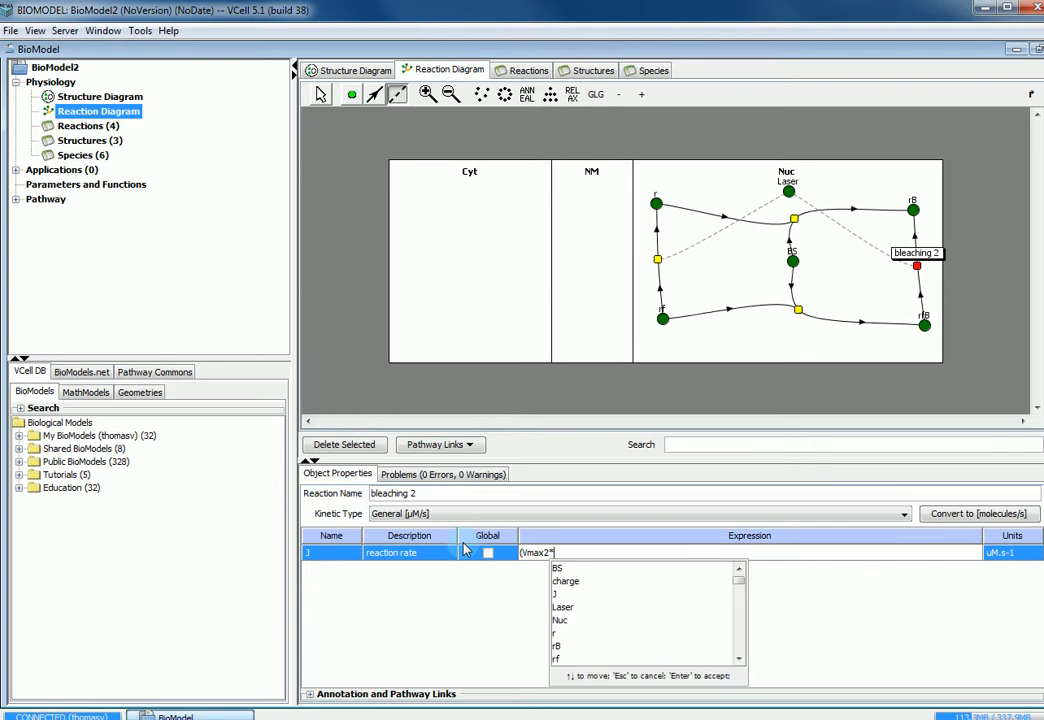
type("rfB")
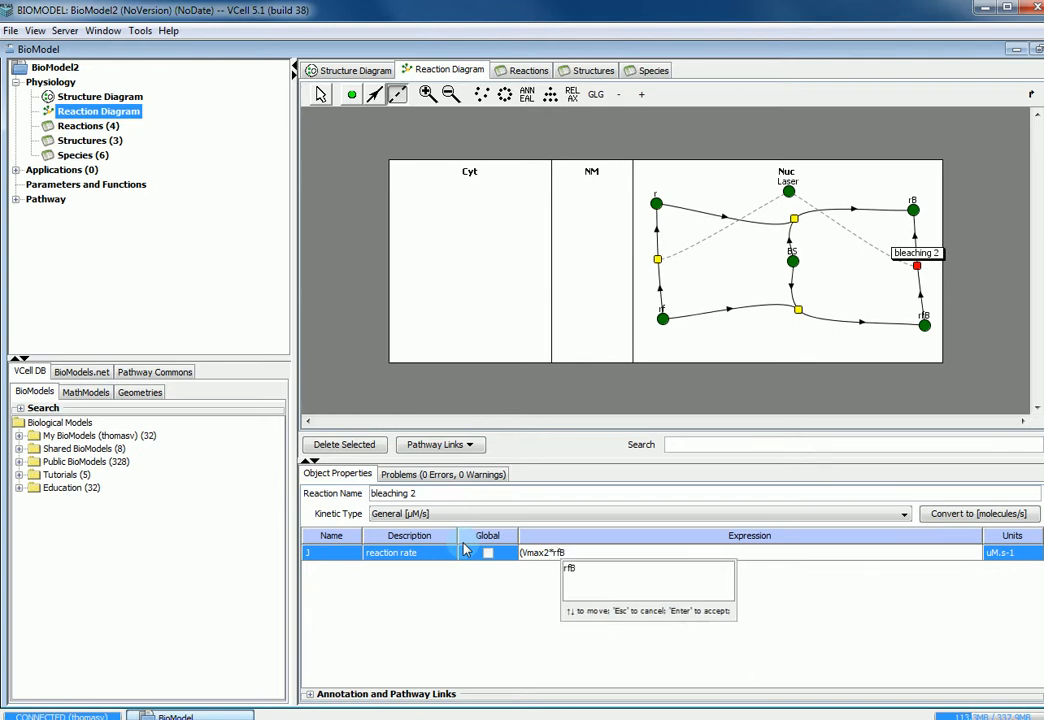
type("*")
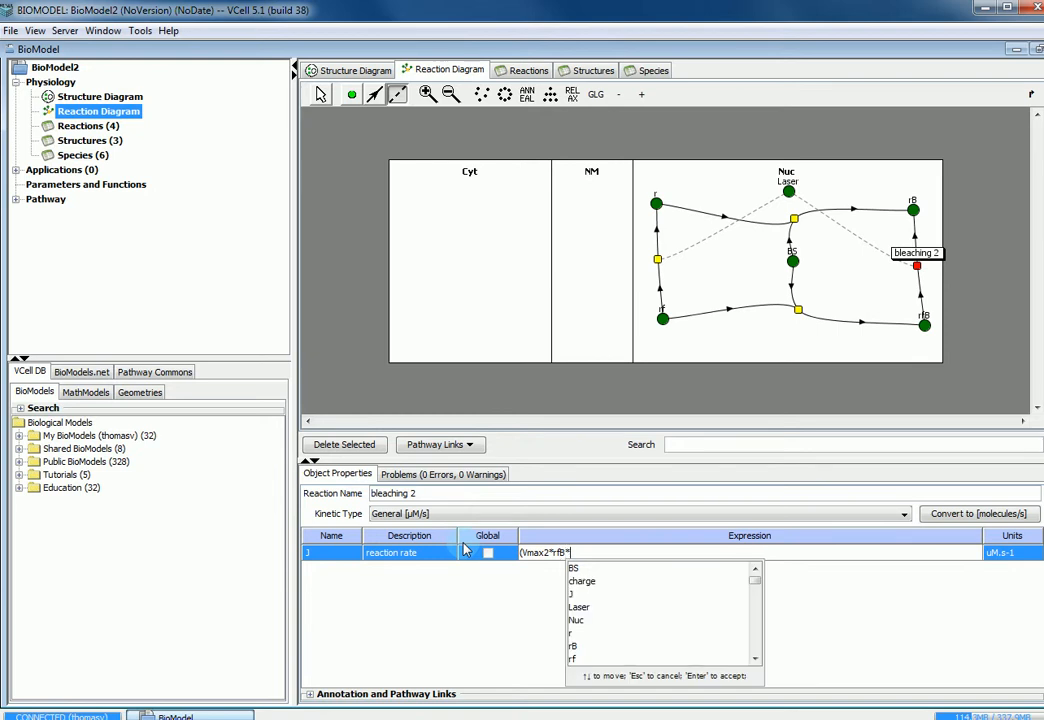
type("ase")
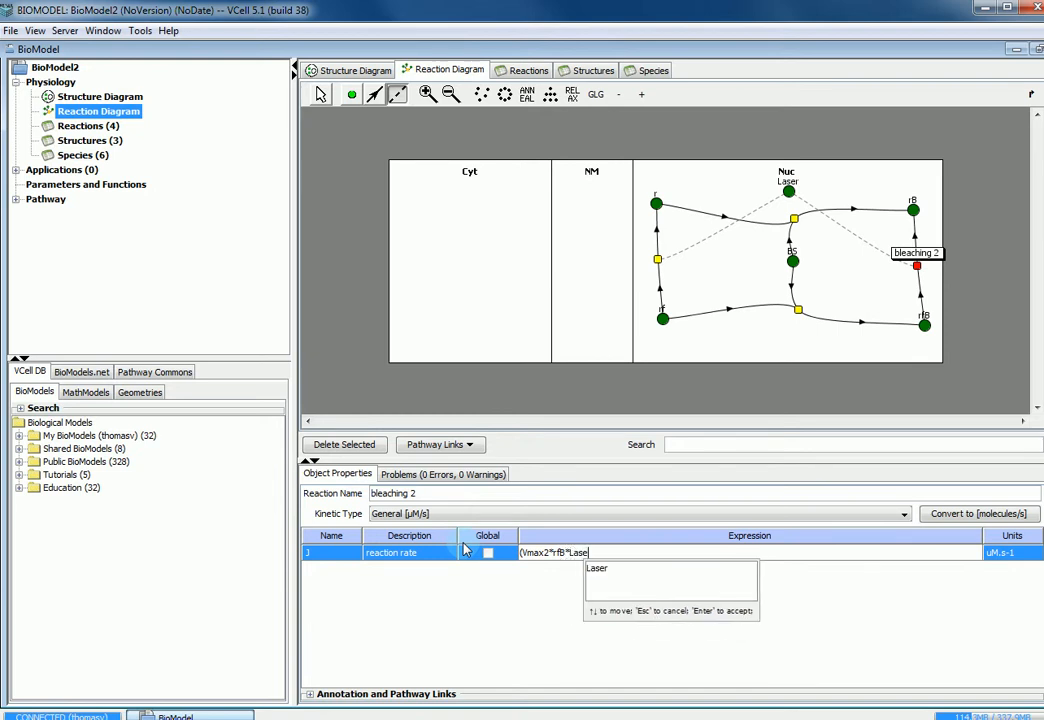
type("r*((t>1.")
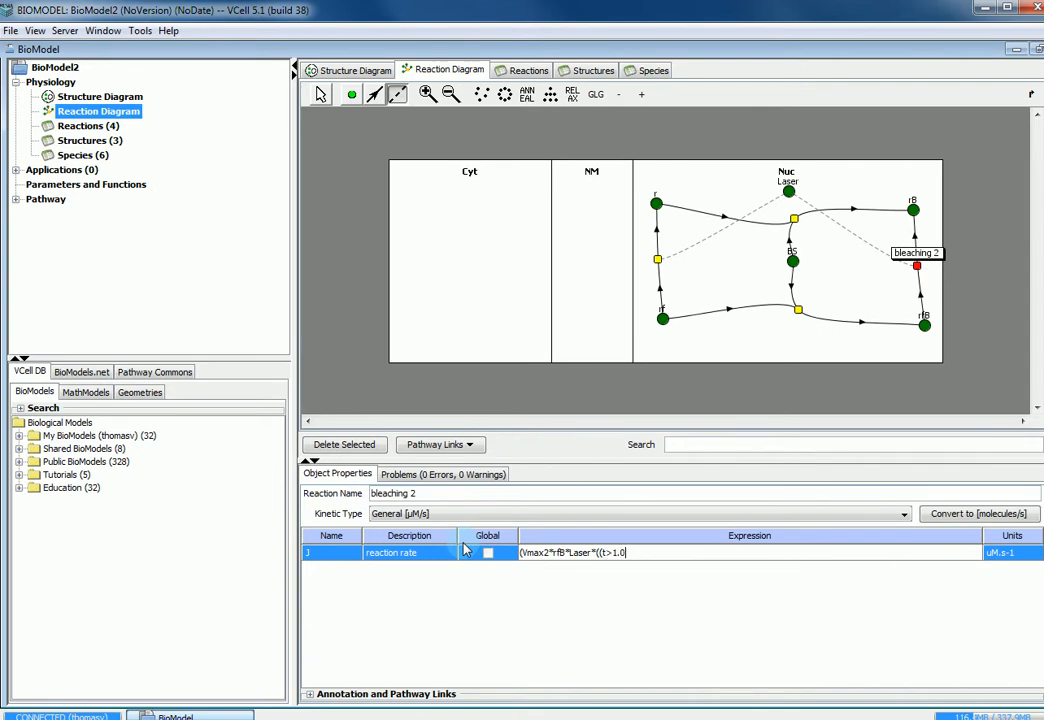
type("0)&&(")
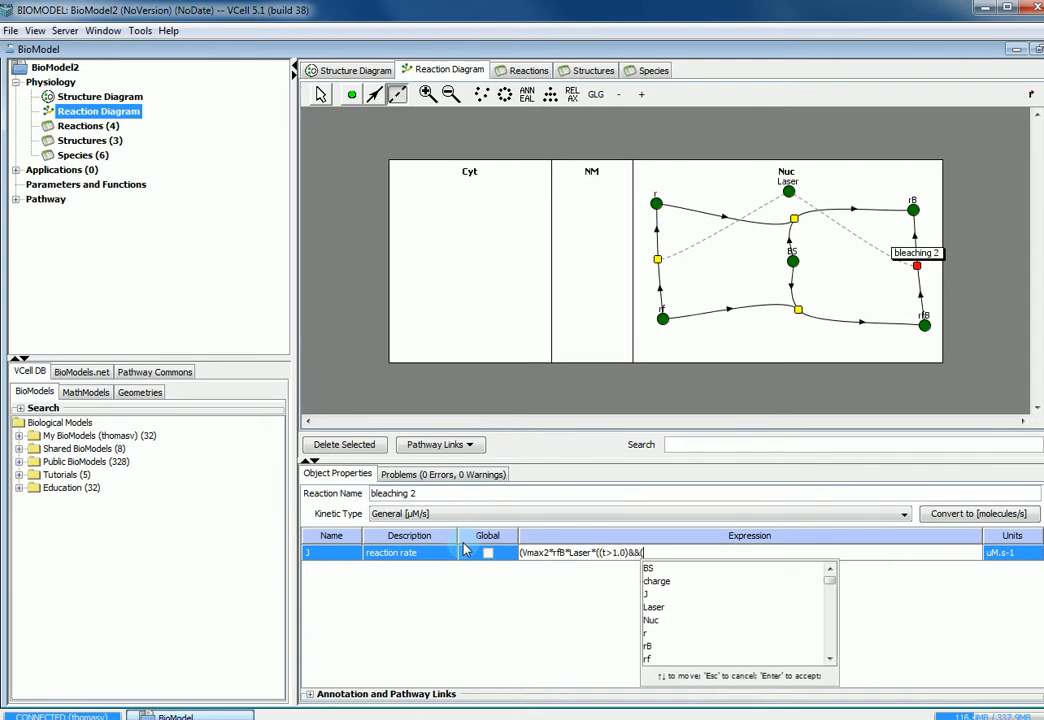
type("t<1.")
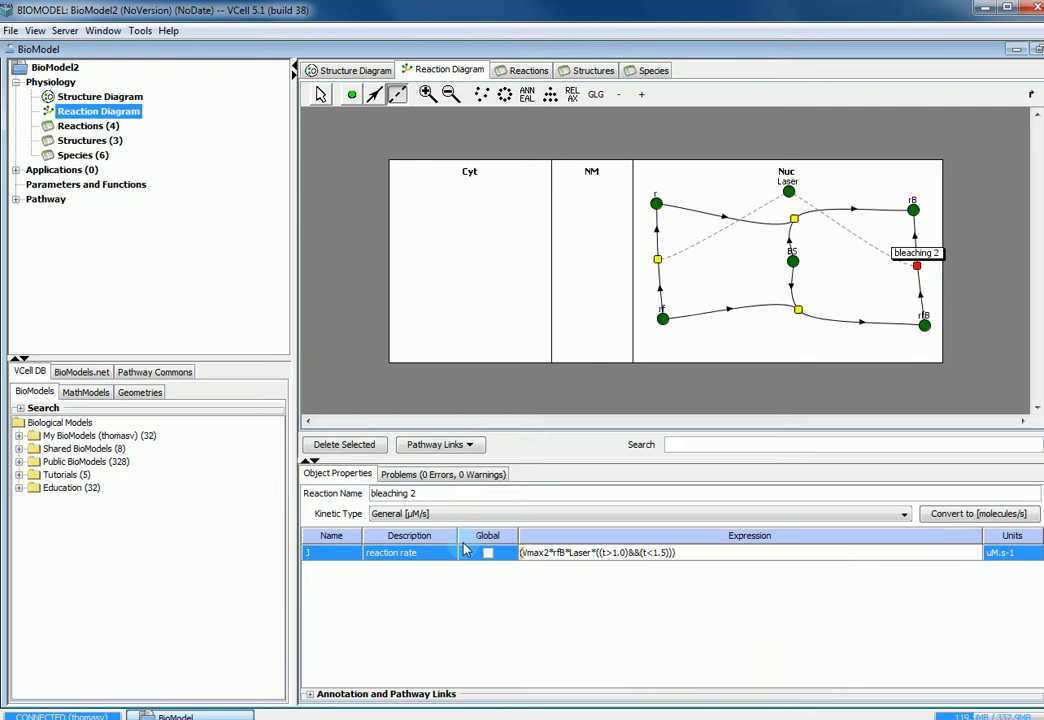
type("5)))")
key("Return")
double_click(548, 569)
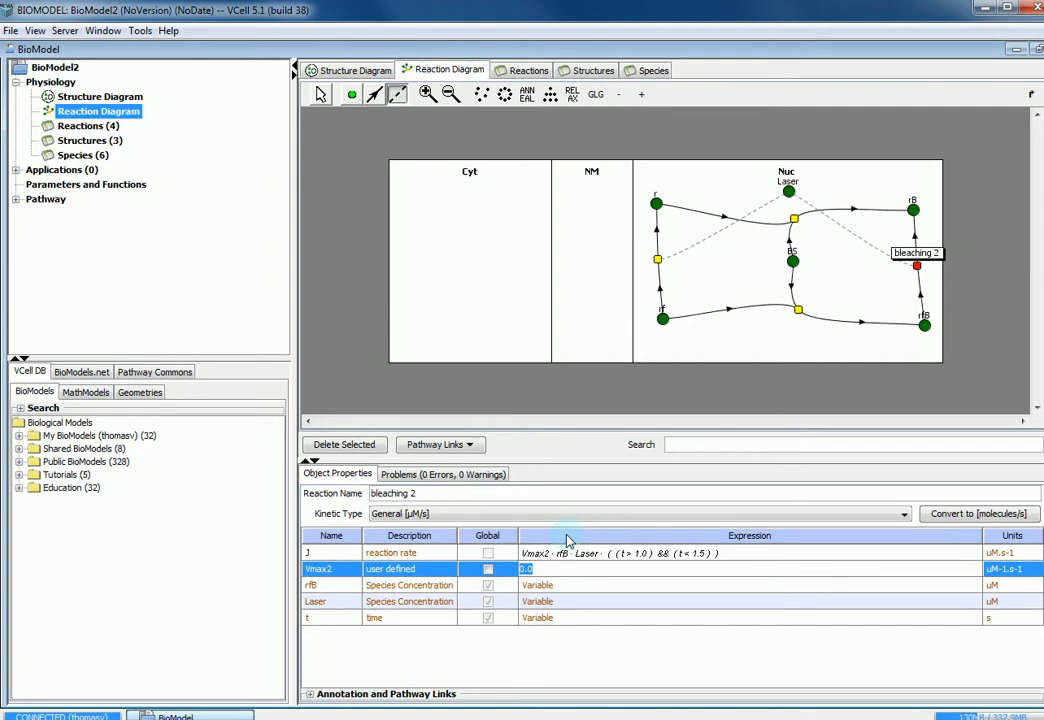
key("Return")
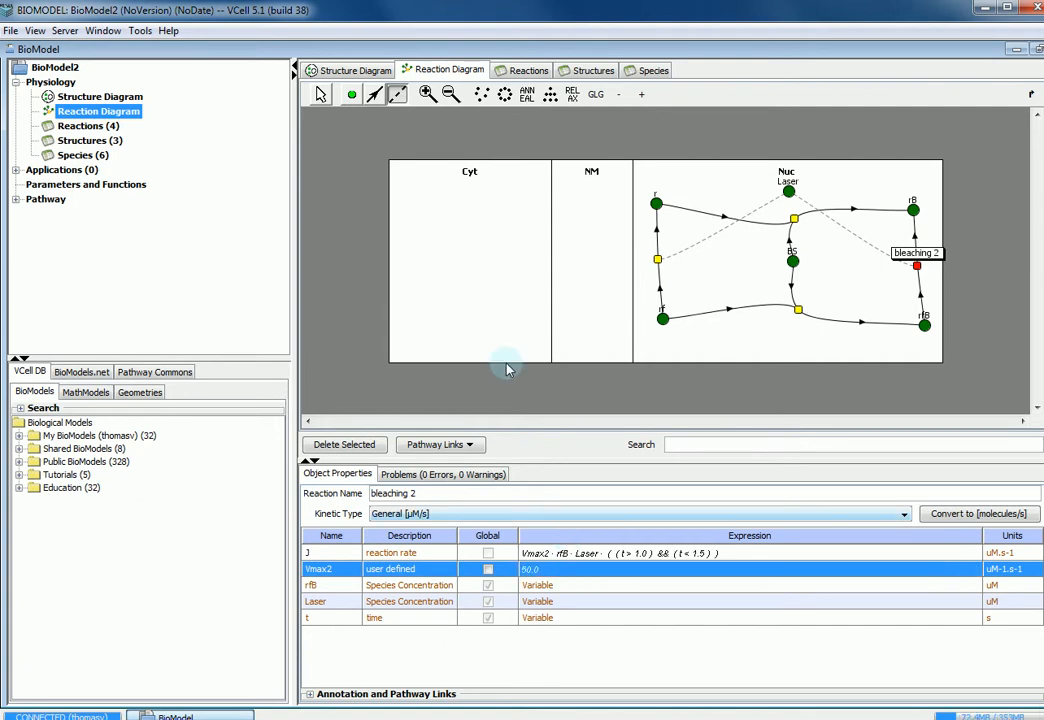
left_click(345, 70)
left_click(436, 74)
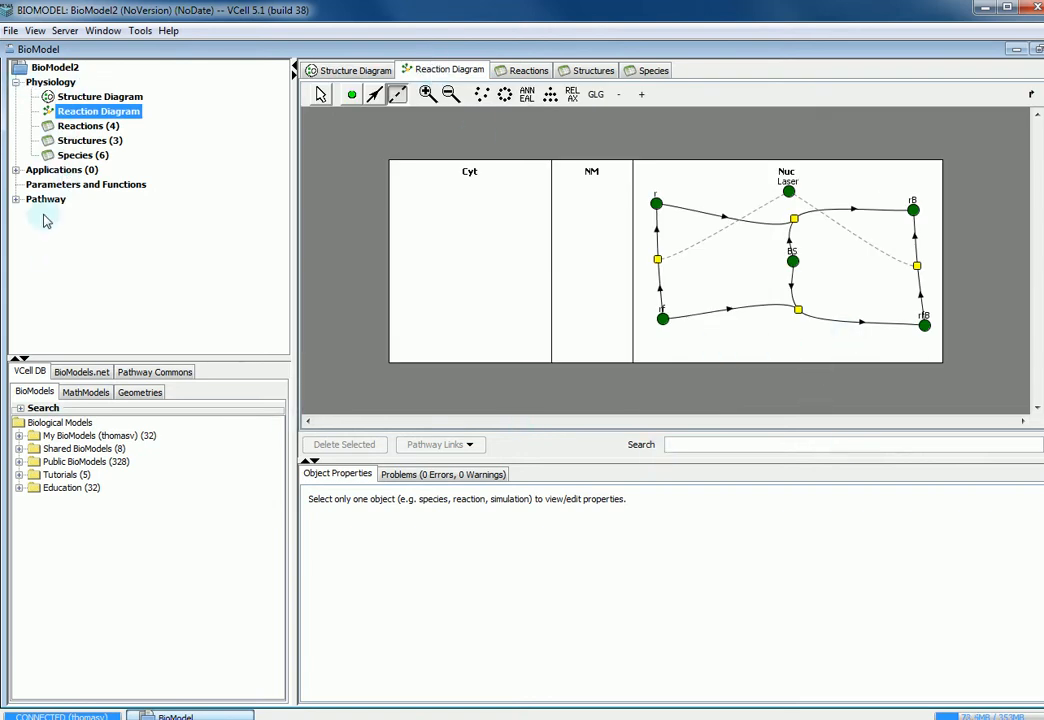
Step: Add a new deterministic application to the BioModel
left_click(66, 173)
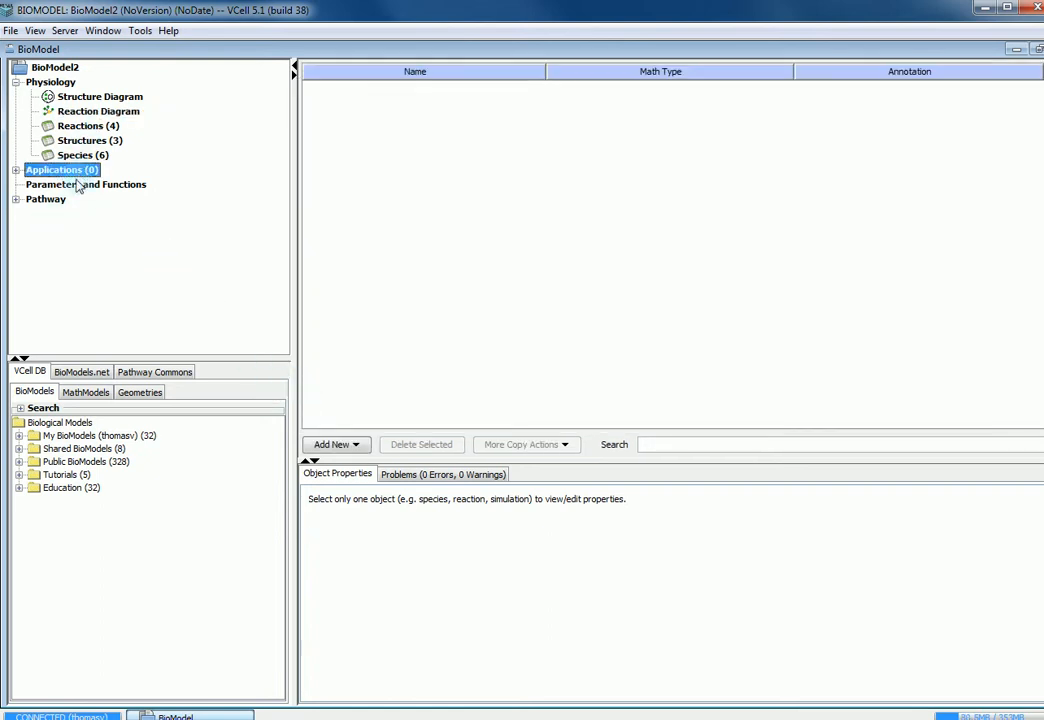
left_click(338, 445)
left_click(345, 463)
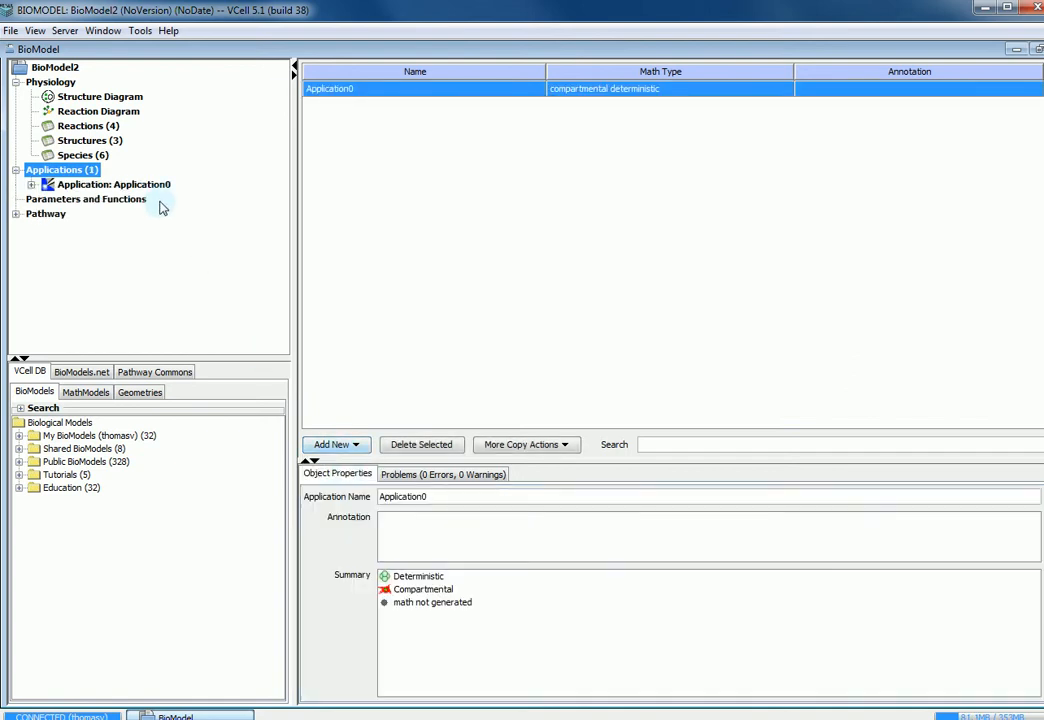
Step: Rename the new deterministic application as compartmental
double_click(338, 92)
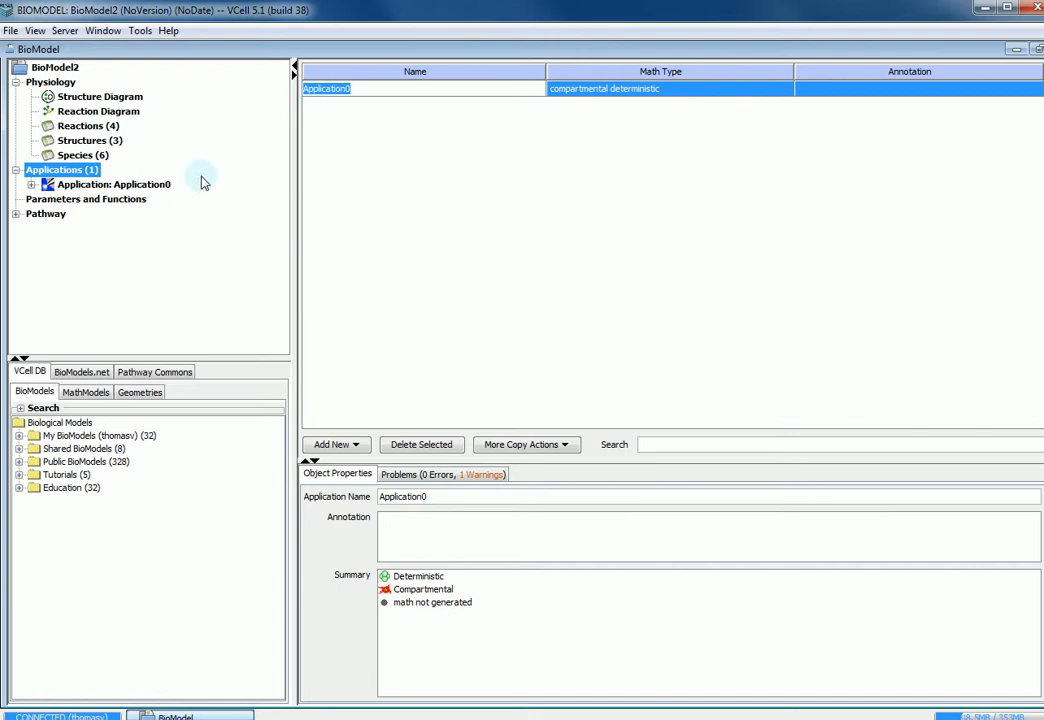
right_click(138, 185)
left_click(181, 197)
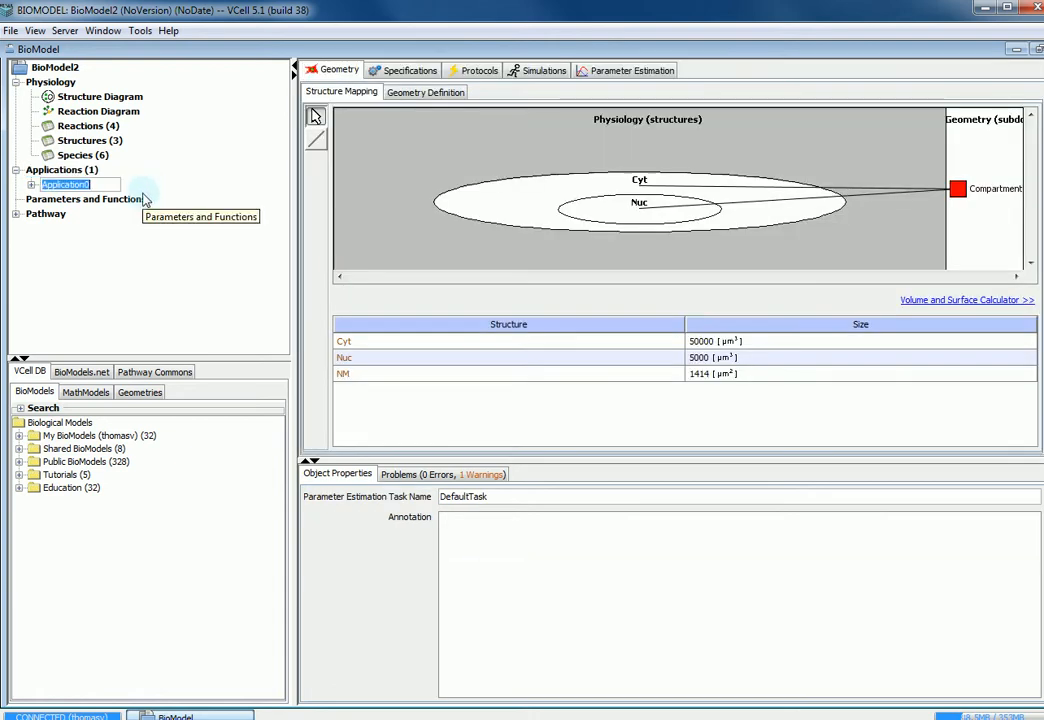
type("compartmental")
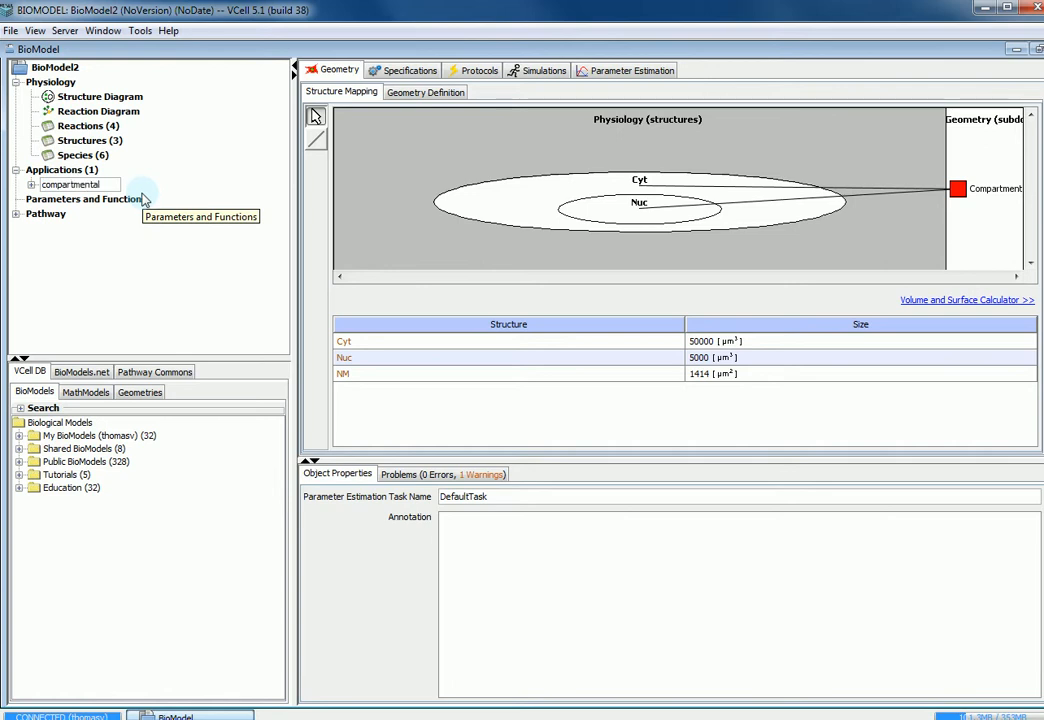
key("Return")
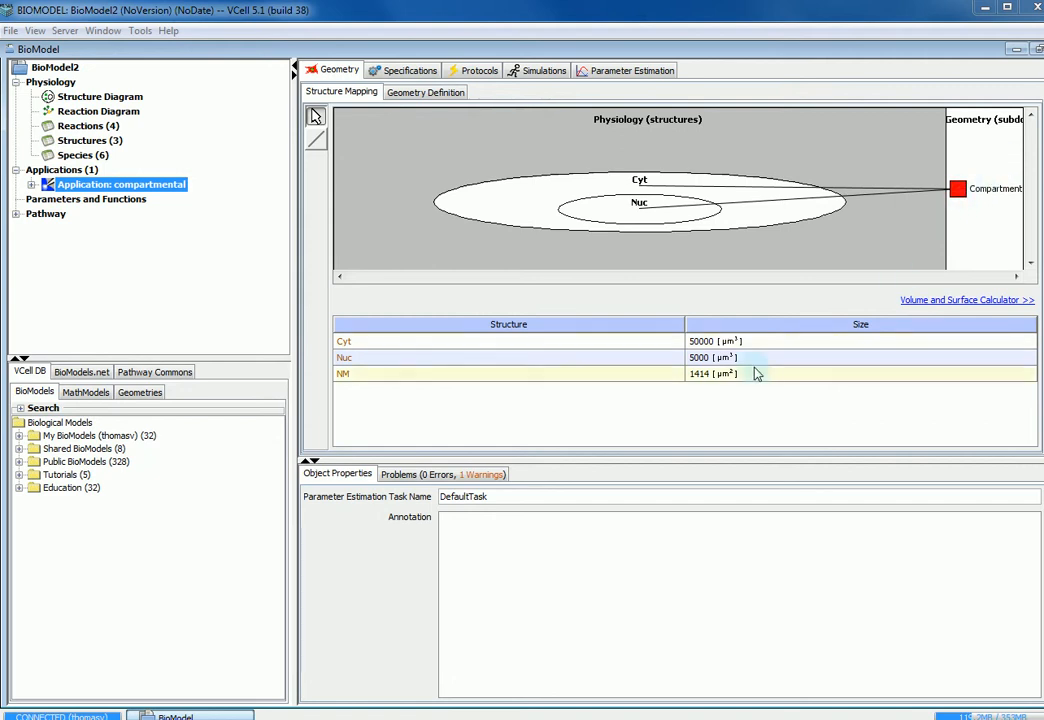
Step: Set the size of the Cyt structure to 523.33 µm³ in the application's structure mapping
double_click(721, 346)
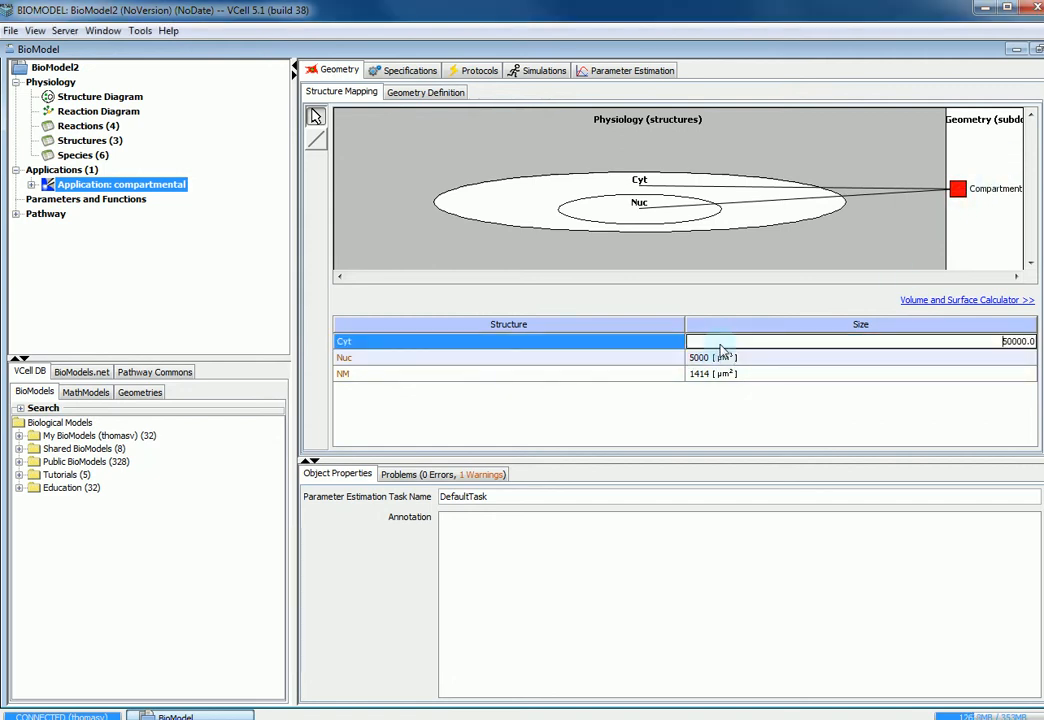
double_click(783, 343)
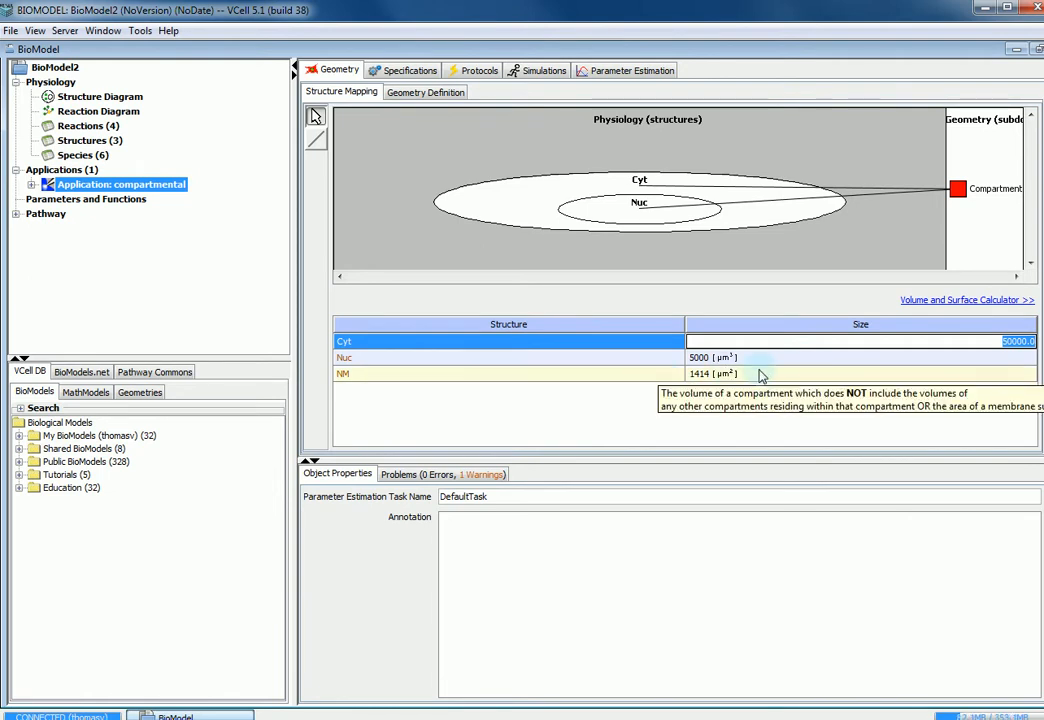
type("523.33")
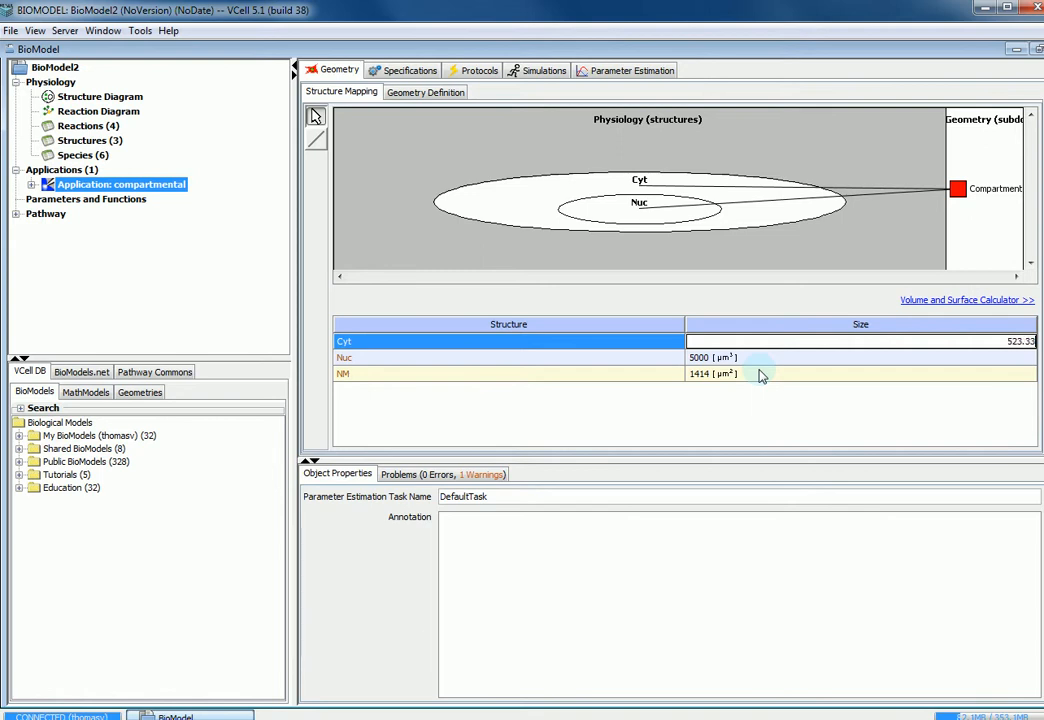
key("Return")
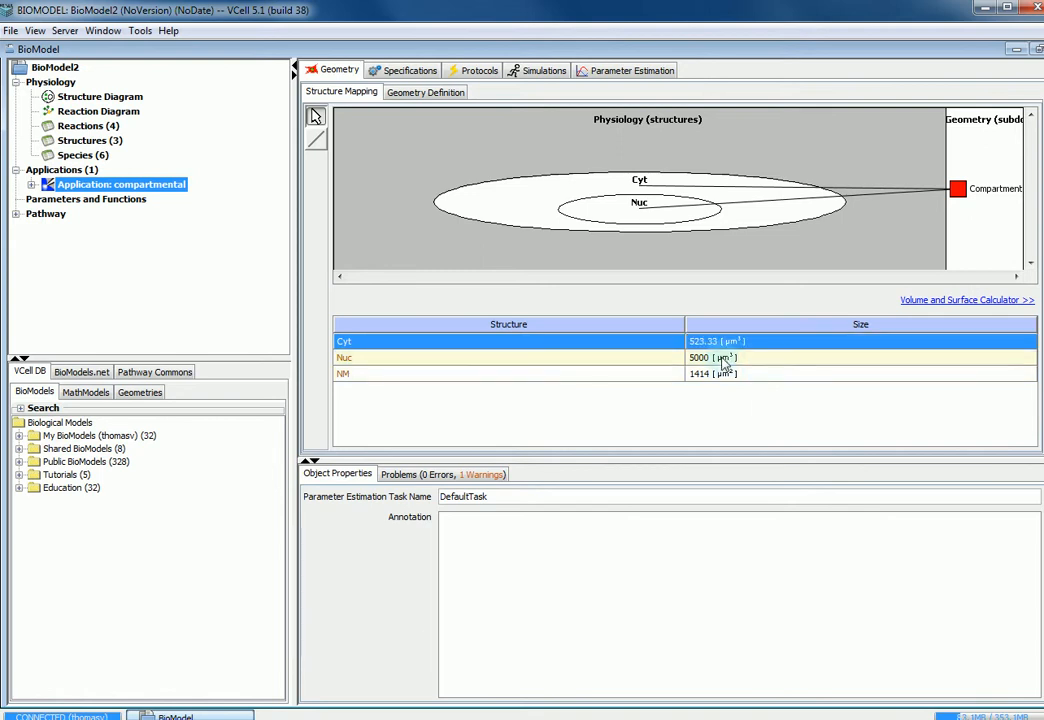
Step: Set the size of the Nuc structure to 130.6325 µm³ and of the NM membrane to 26.1665 µm²
double_click(724, 358)
double_click(722, 359)
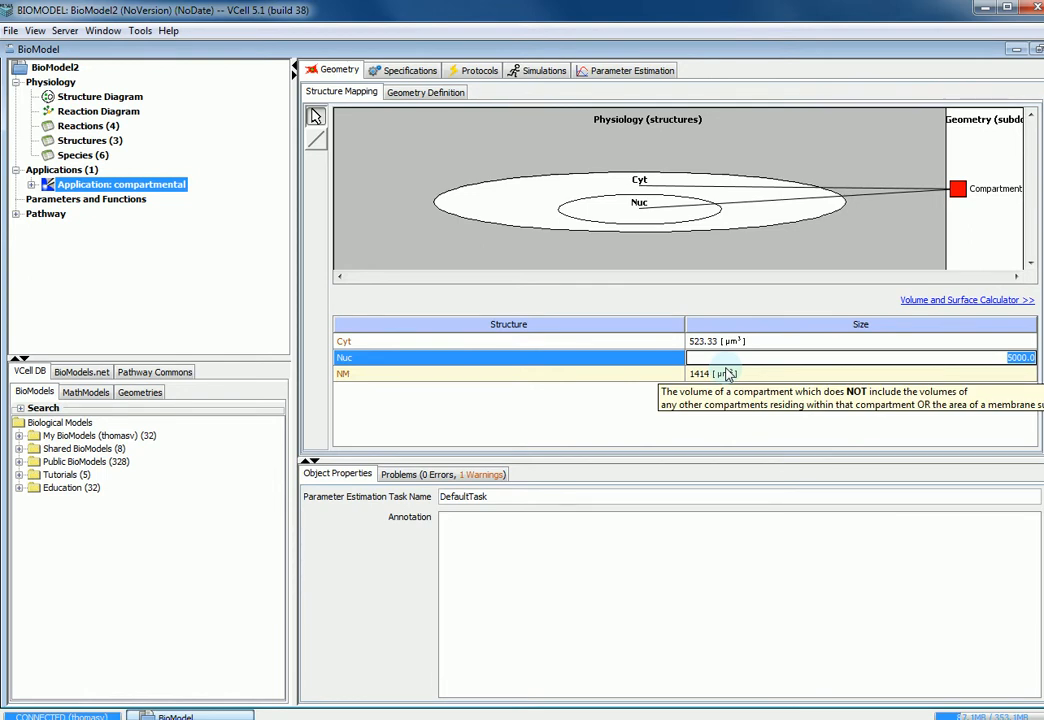
type("130.6325")
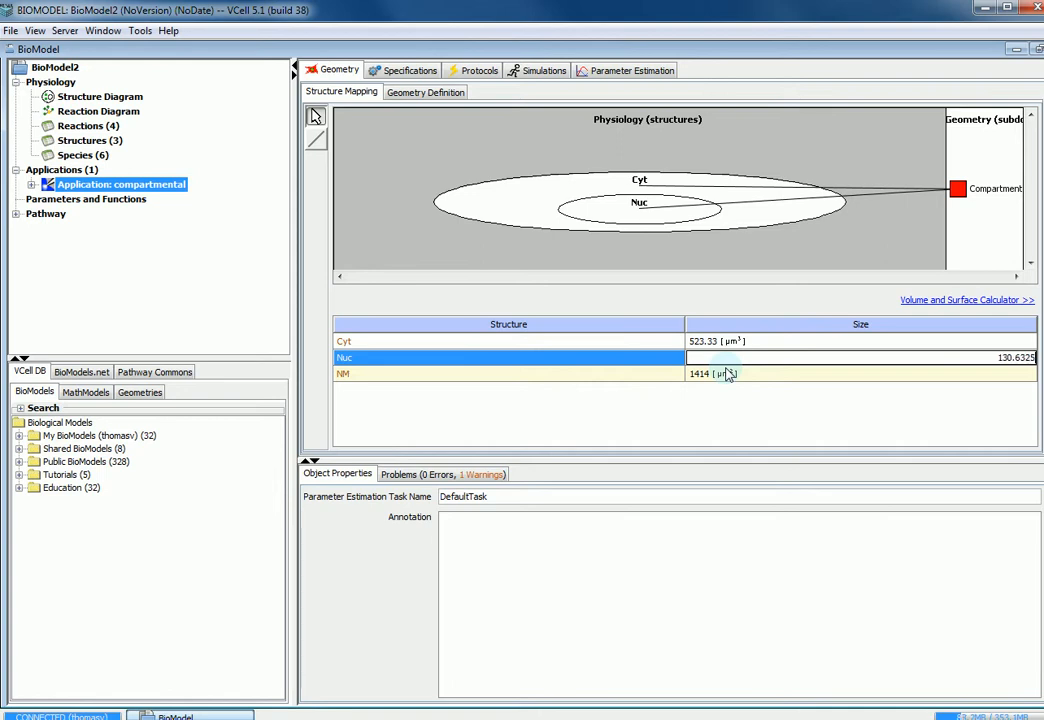
left_click(730, 374)
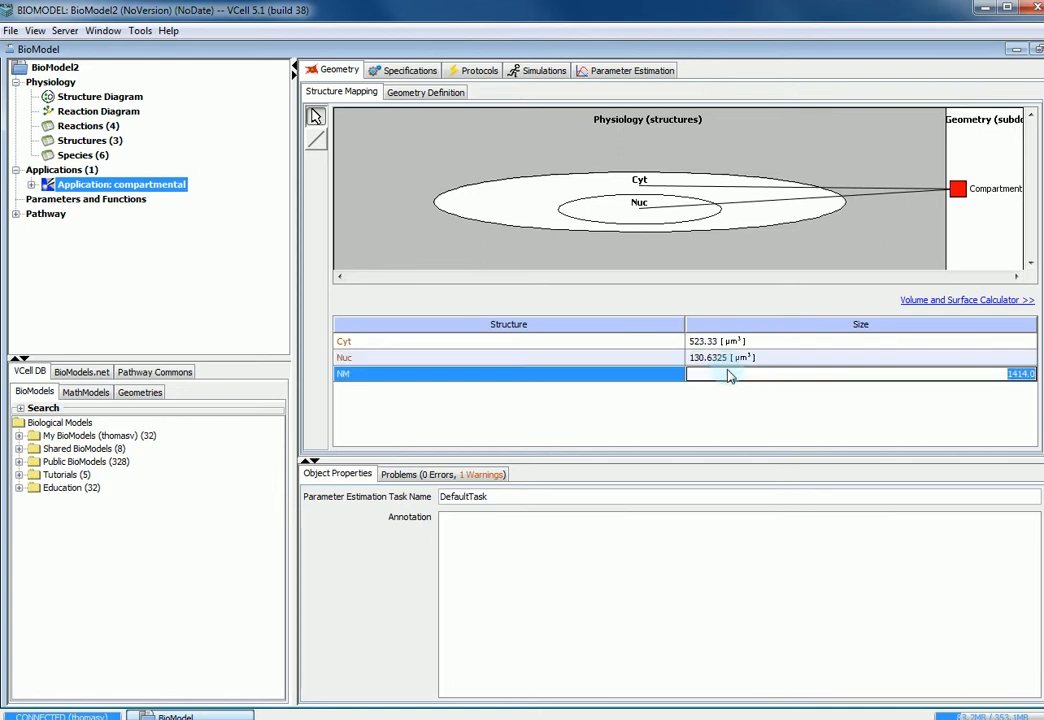
type("26.1665")
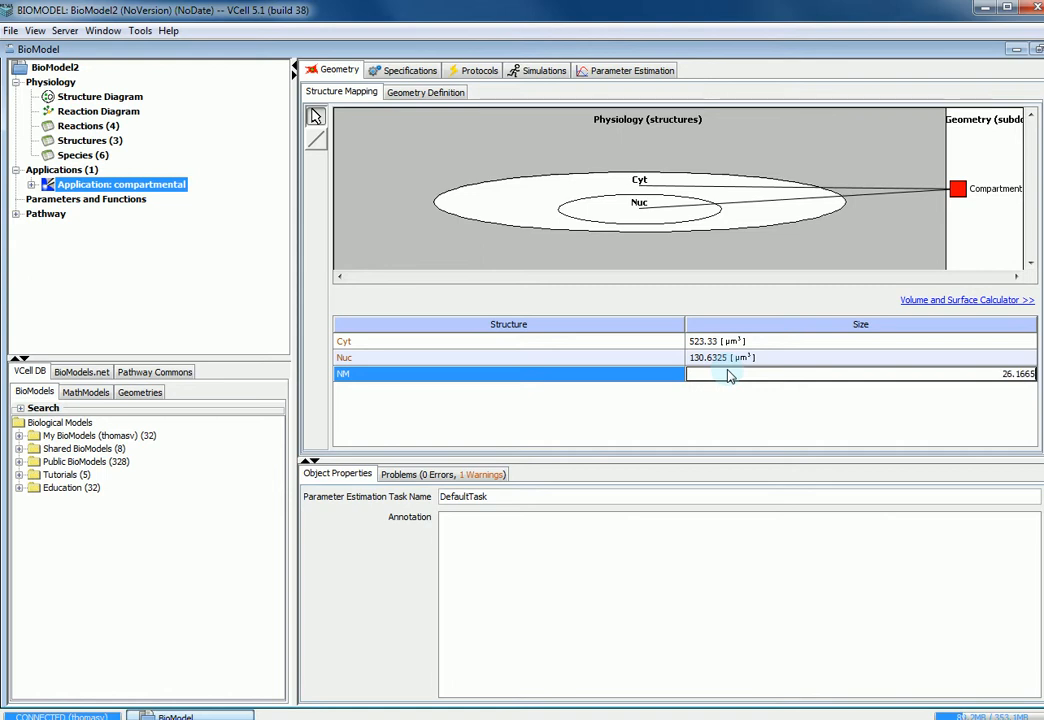
key("Return")
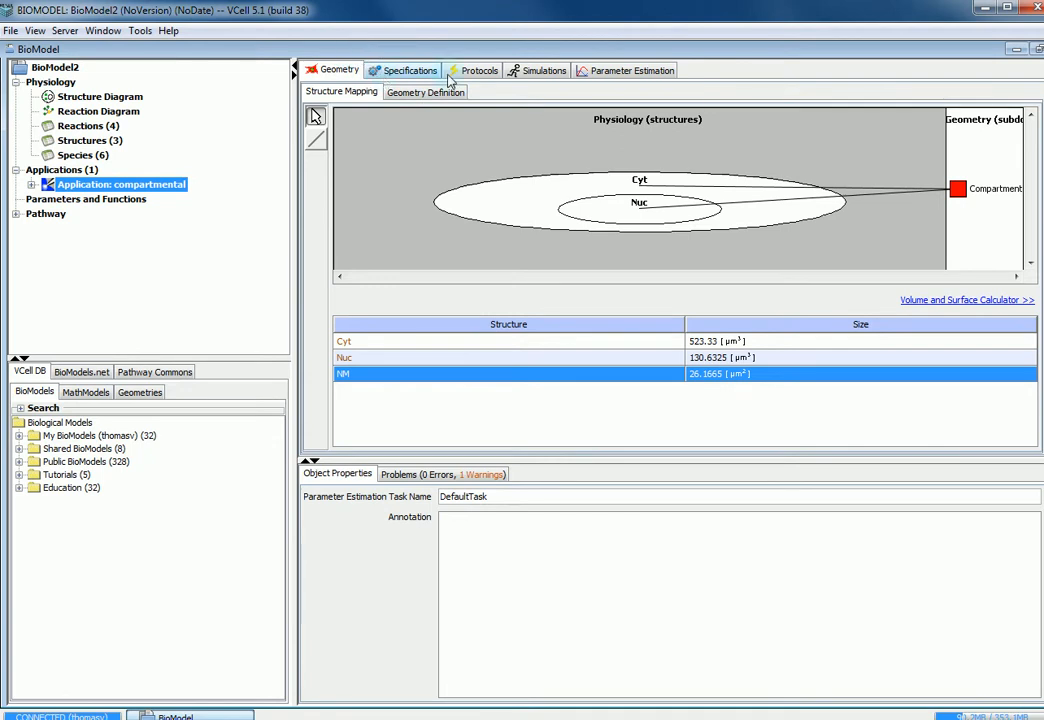
Step: Set the initial concentrations of species r and rf to 5.0 uM and of BS to 20.0 uM
left_click(412, 71)
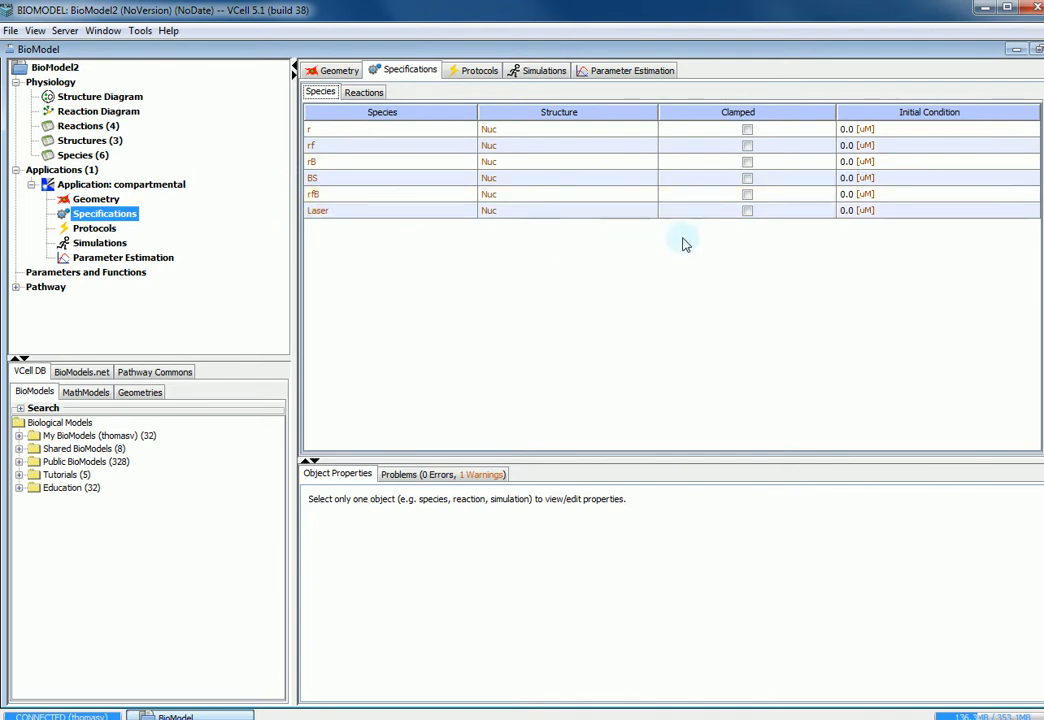
double_click(845, 134)
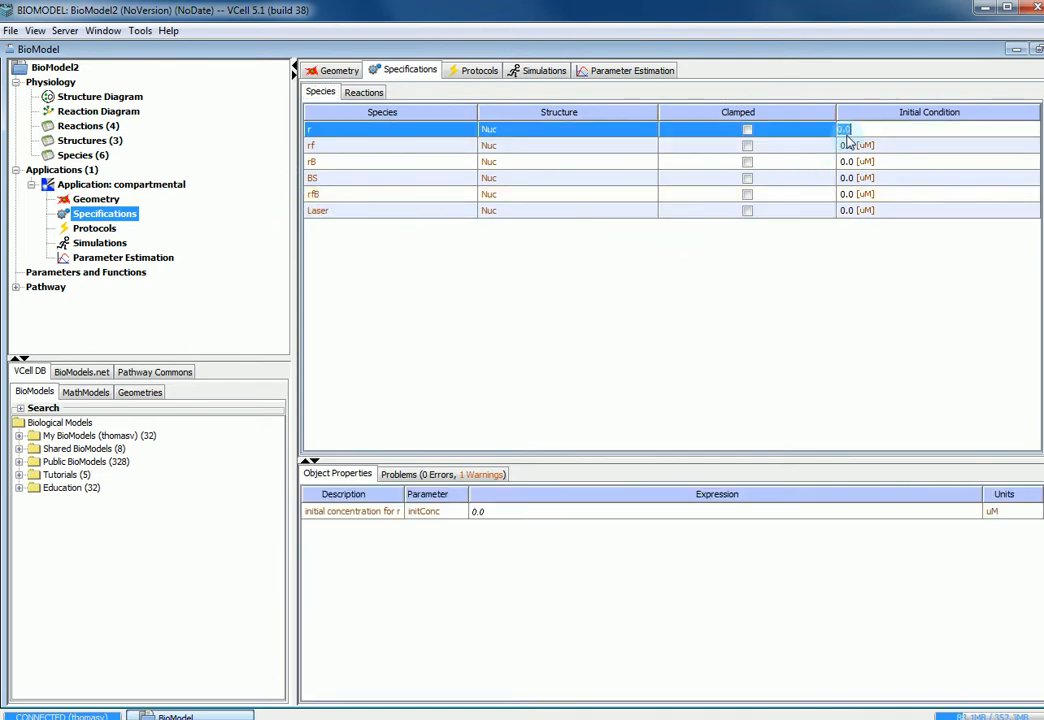
type("5")
double_click(848, 146)
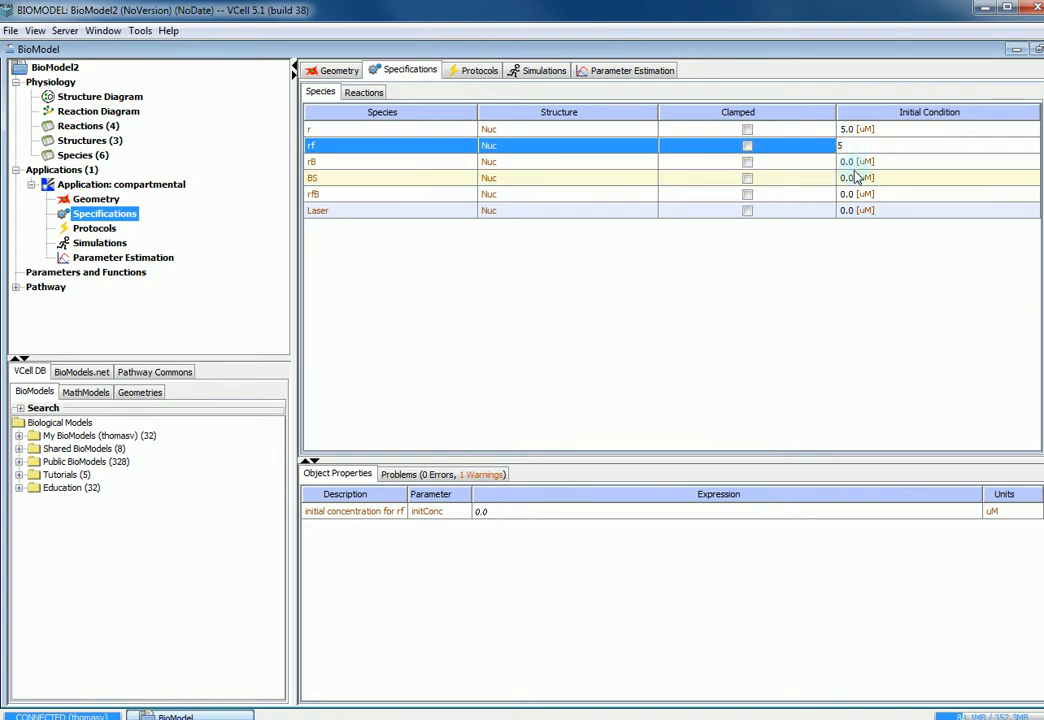
double_click(853, 180)
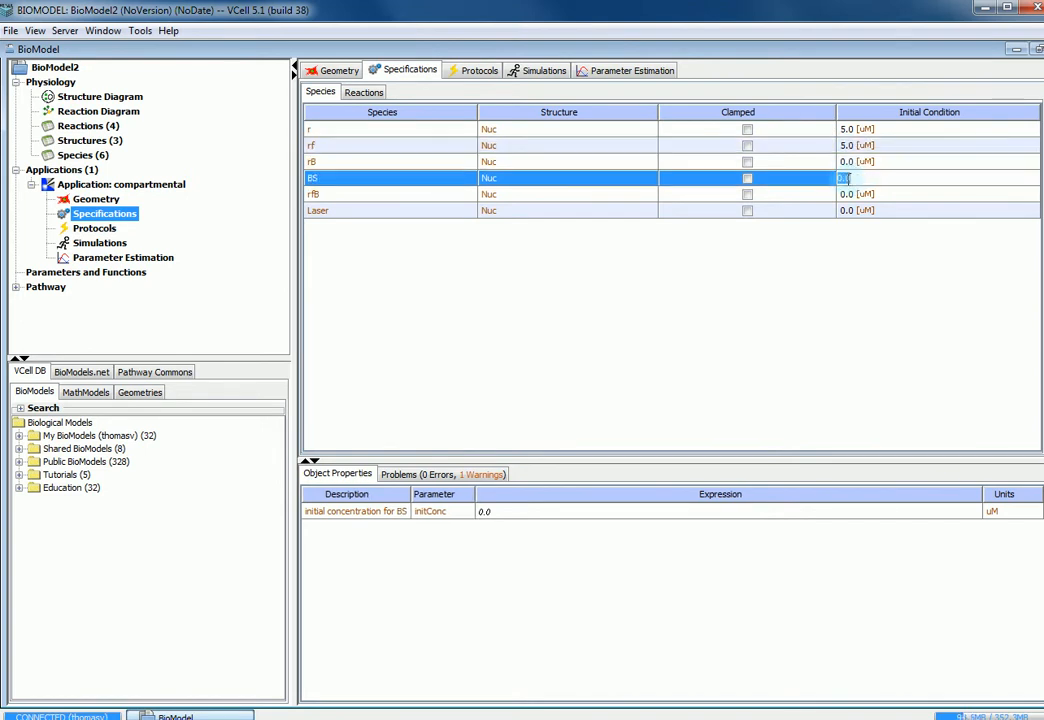
type("20")
key("Return")
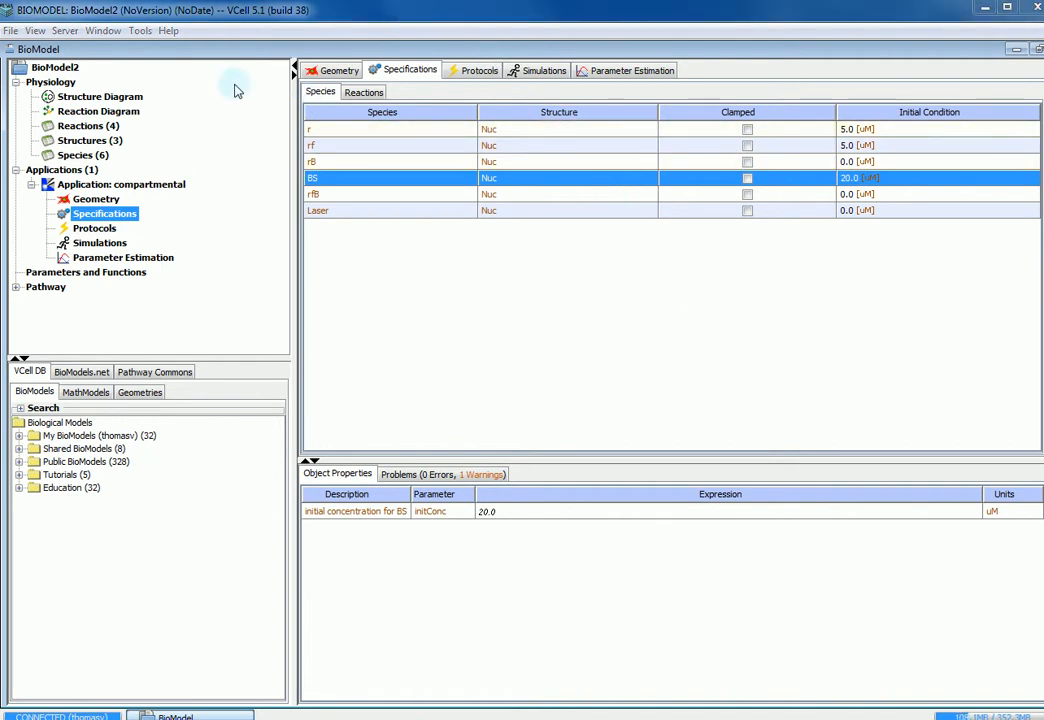
Step: Save the BioModel under the new name BioModel288
left_click(10, 31)
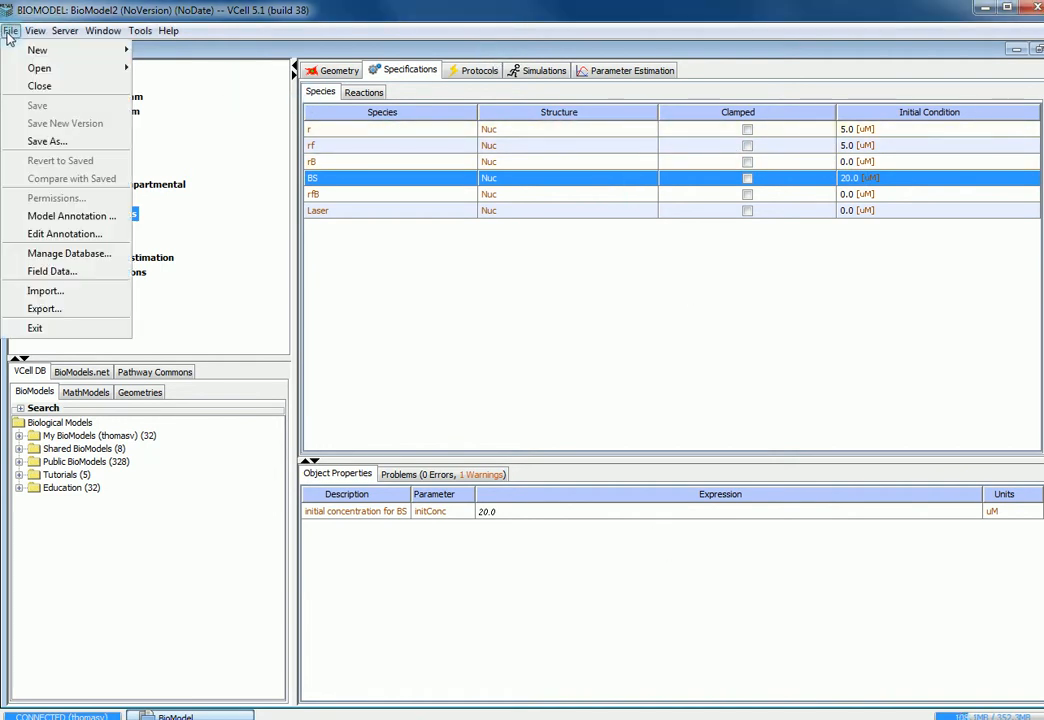
left_click(70, 141)
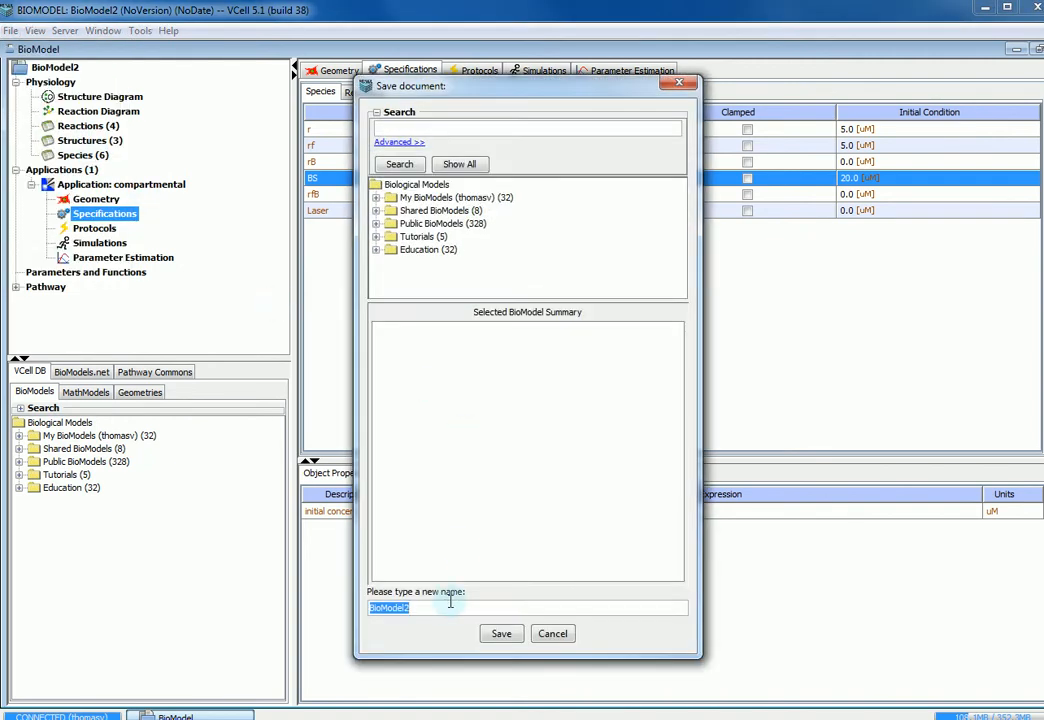
left_click(446, 608)
type("8")
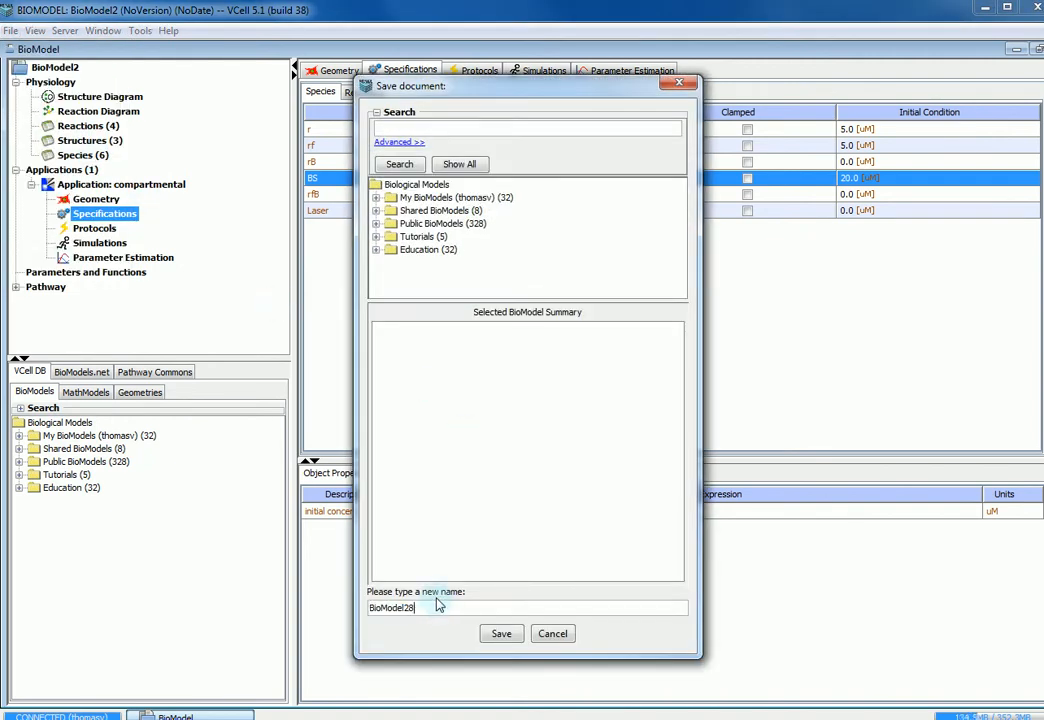
type("8")
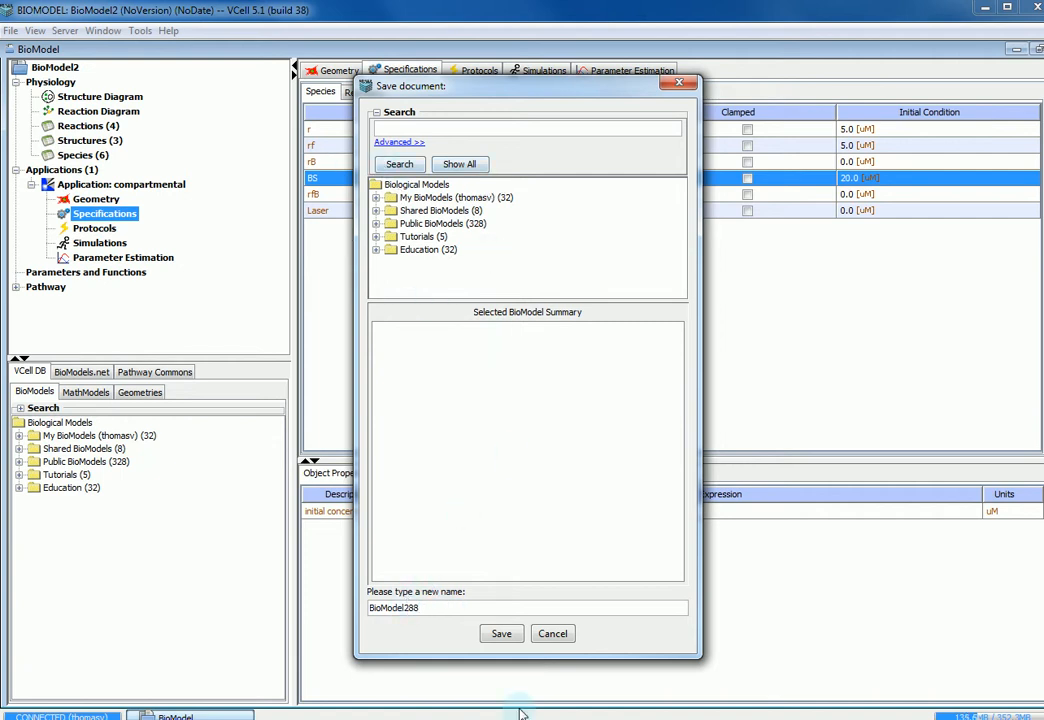
left_click(500, 634)
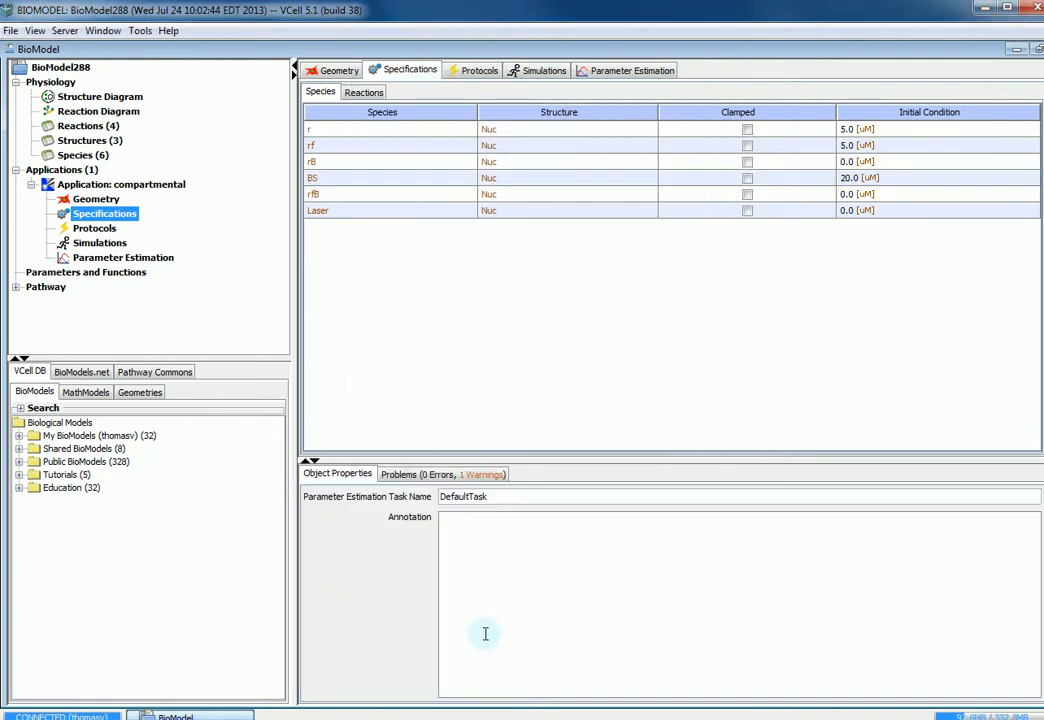
Step: Add a new simulation to the compartmental application and choose Runge-Kutta-Fehlberg (Fifth Order, Variable Time Step) as its integrator
left_click(522, 76)
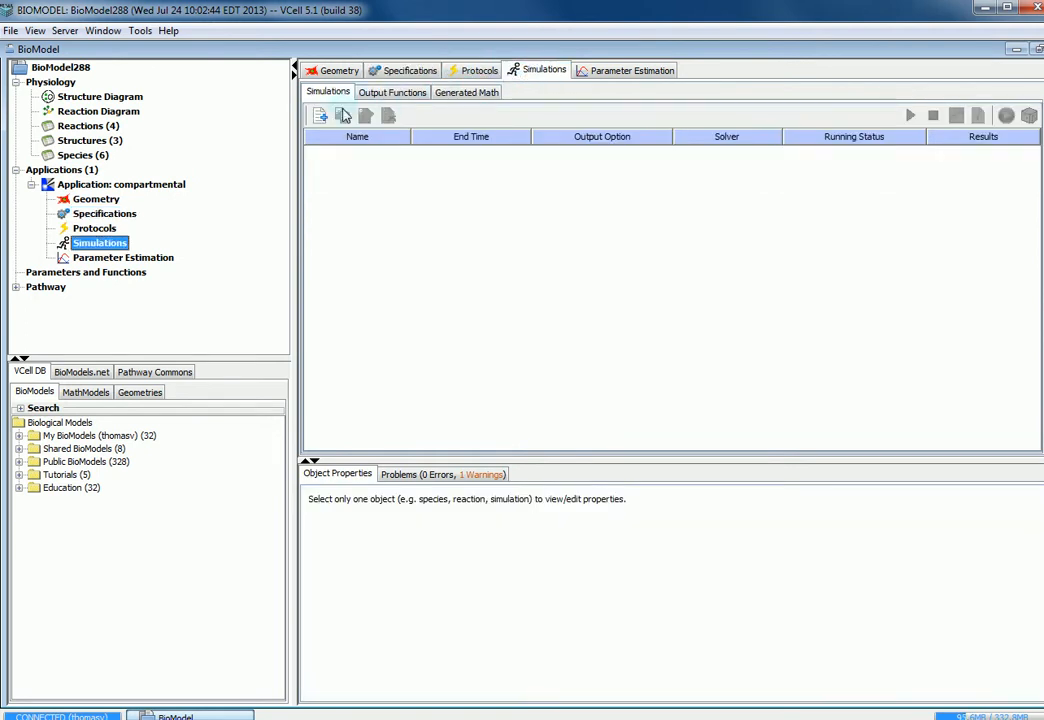
left_click(320, 116)
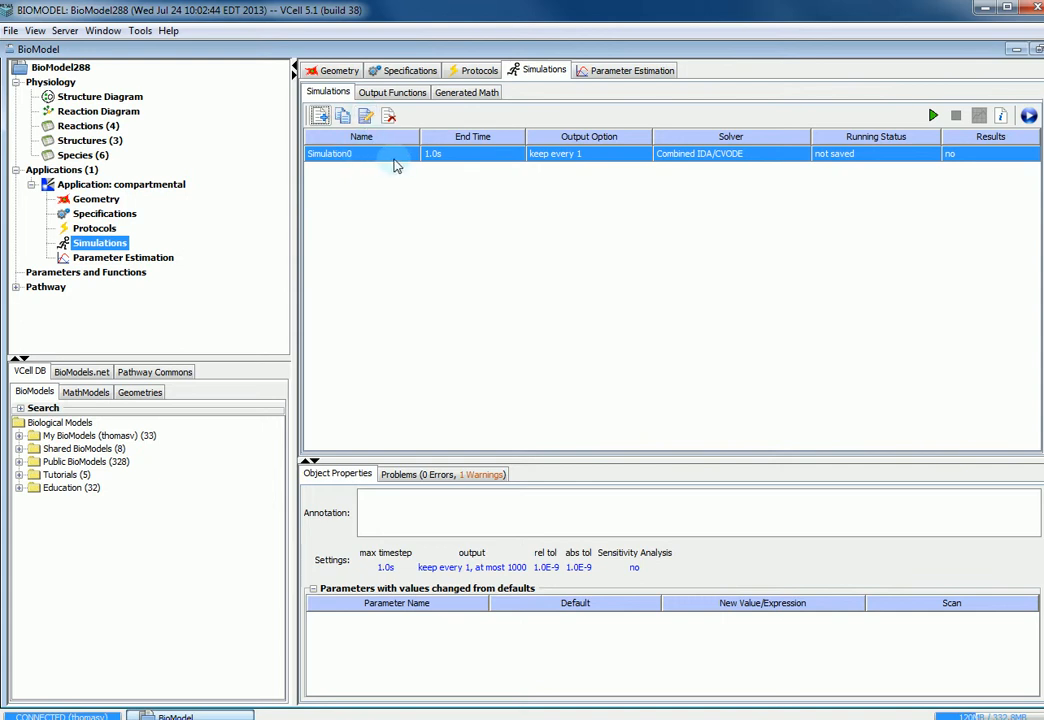
left_click(365, 115)
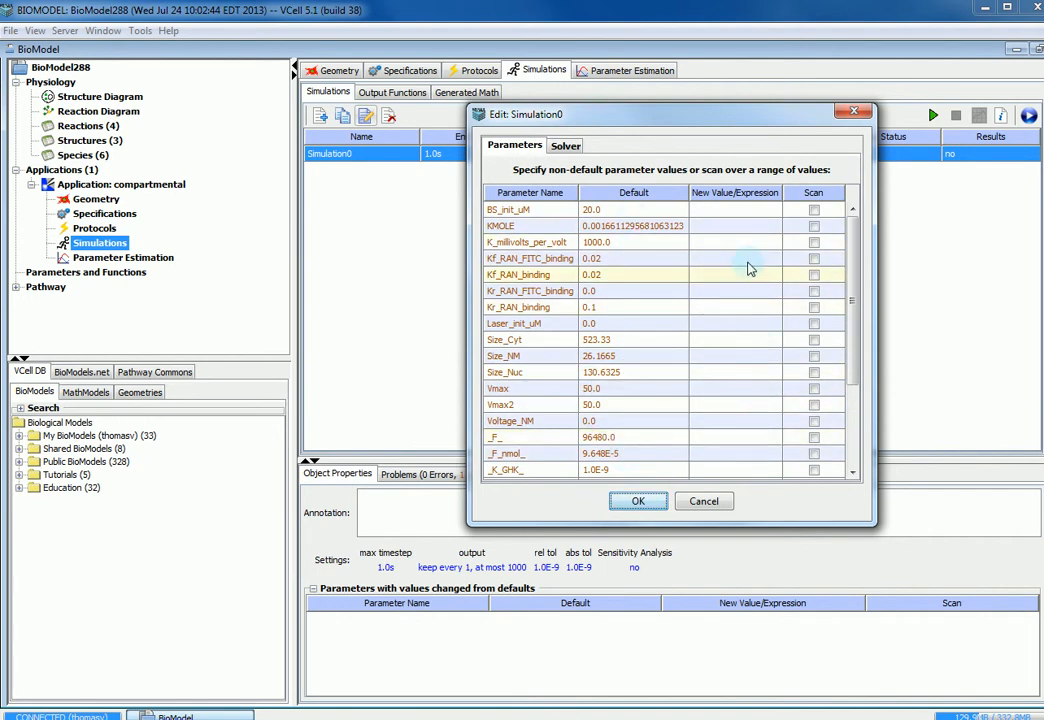
left_click(568, 147)
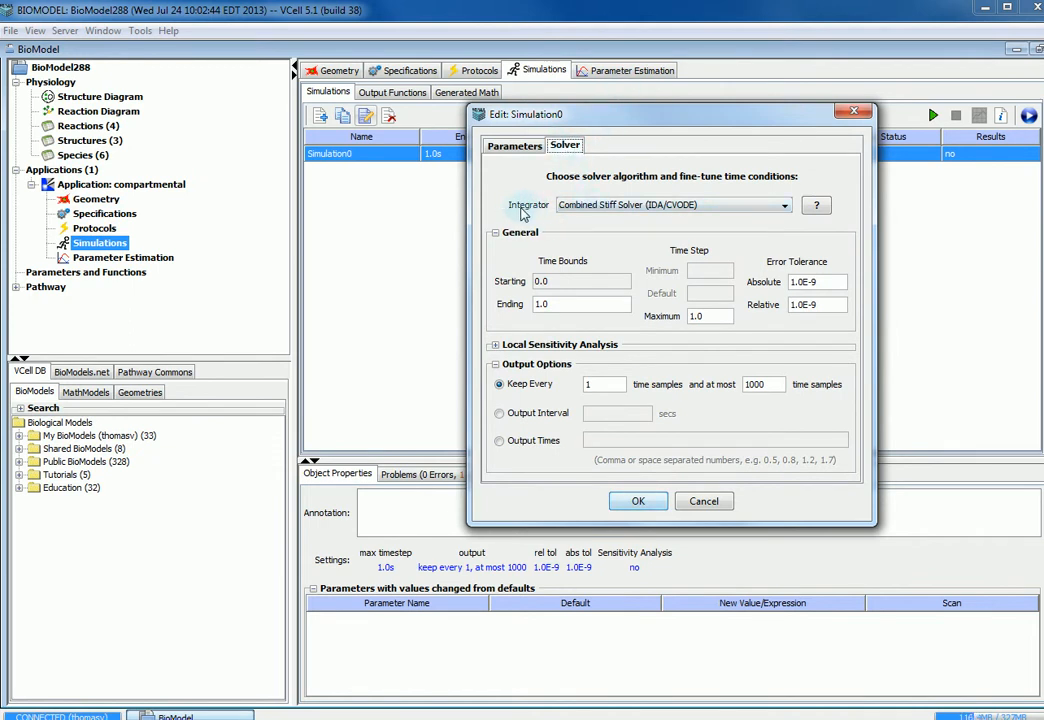
left_click(603, 207)
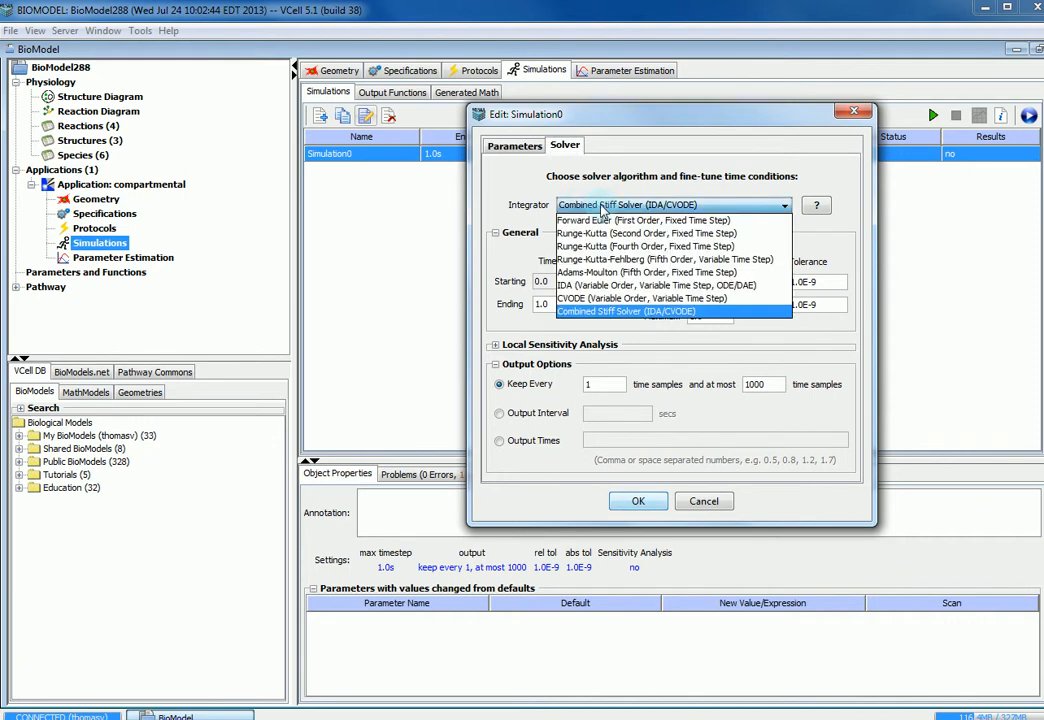
left_click(591, 262)
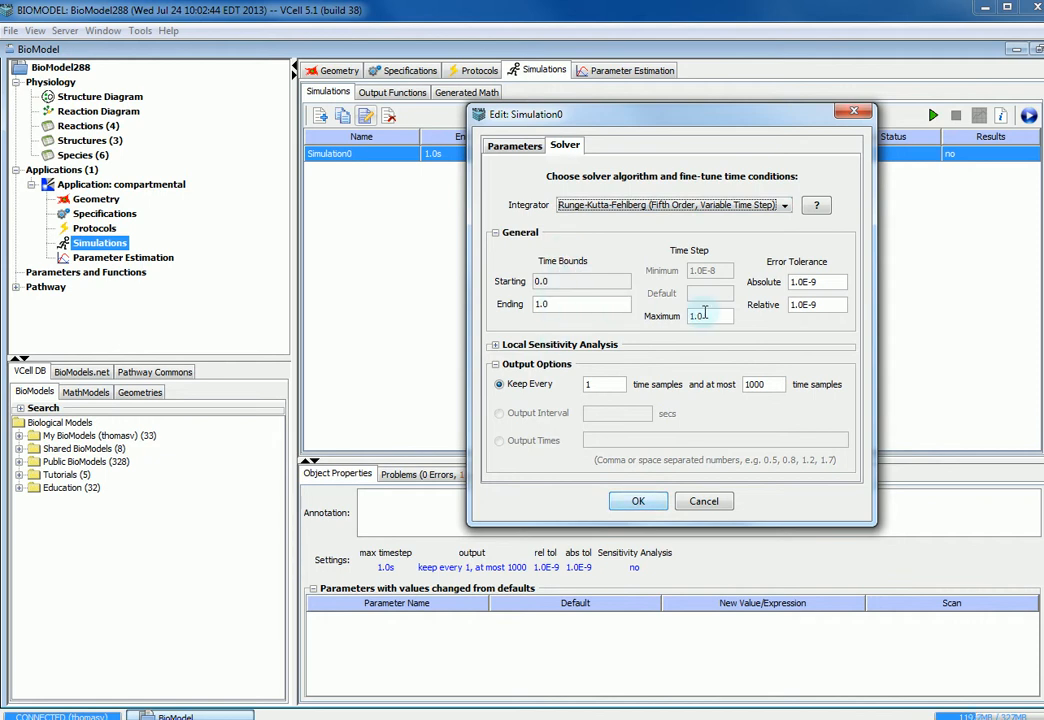
Step: Set the simulation's maximum time step to 0.1 and apply the solver settings
left_click_drag(704, 316, 675, 315)
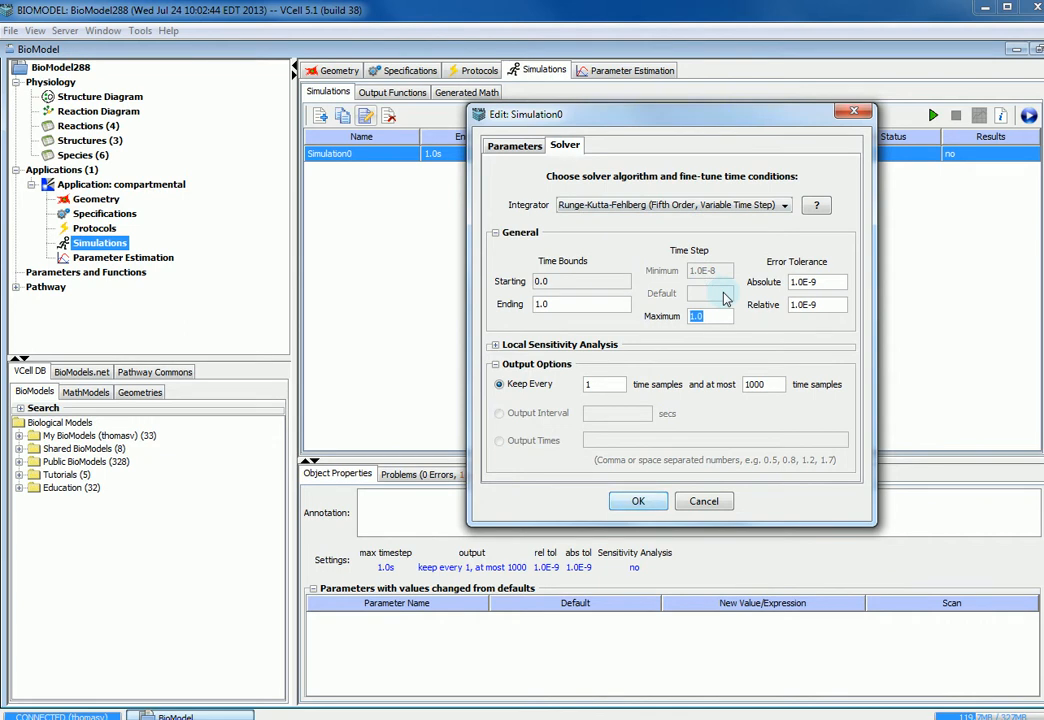
type("0.1")
left_click(638, 510)
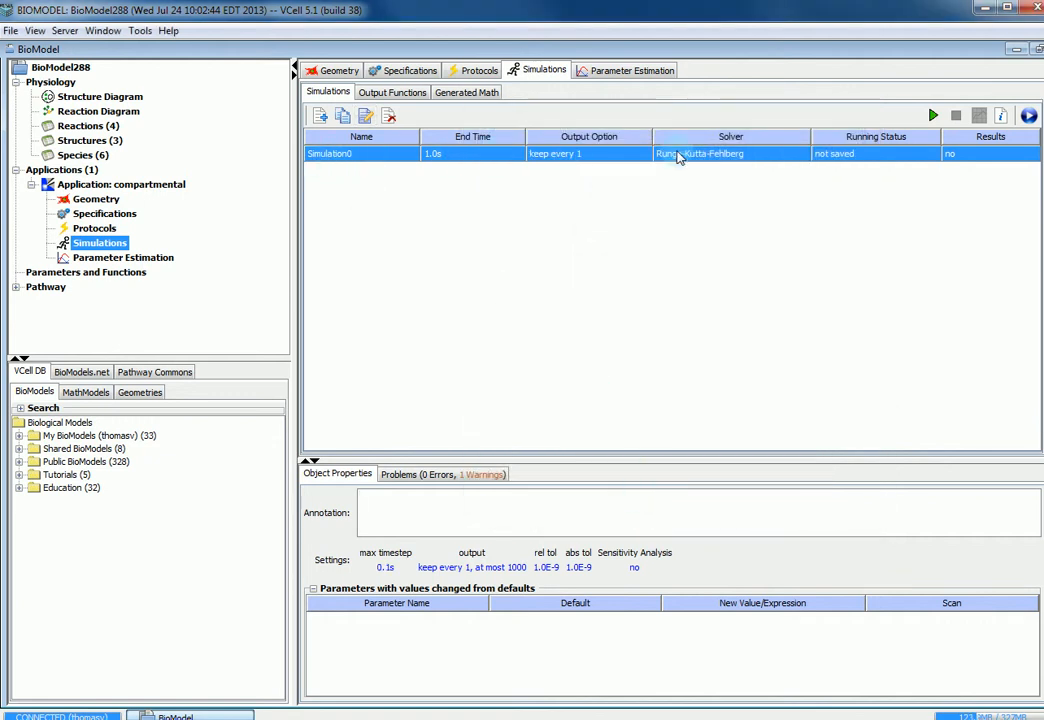
Step: Run the simulation and open its results, plotting variable t on the Y axis
left_click(933, 116)
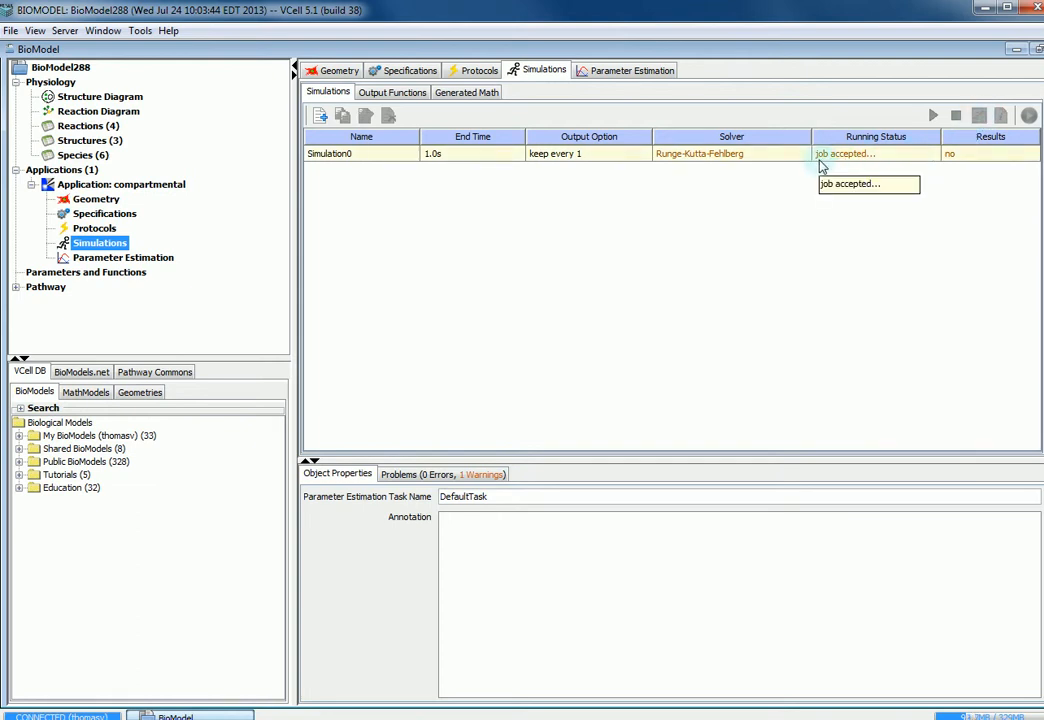
left_click(926, 155)
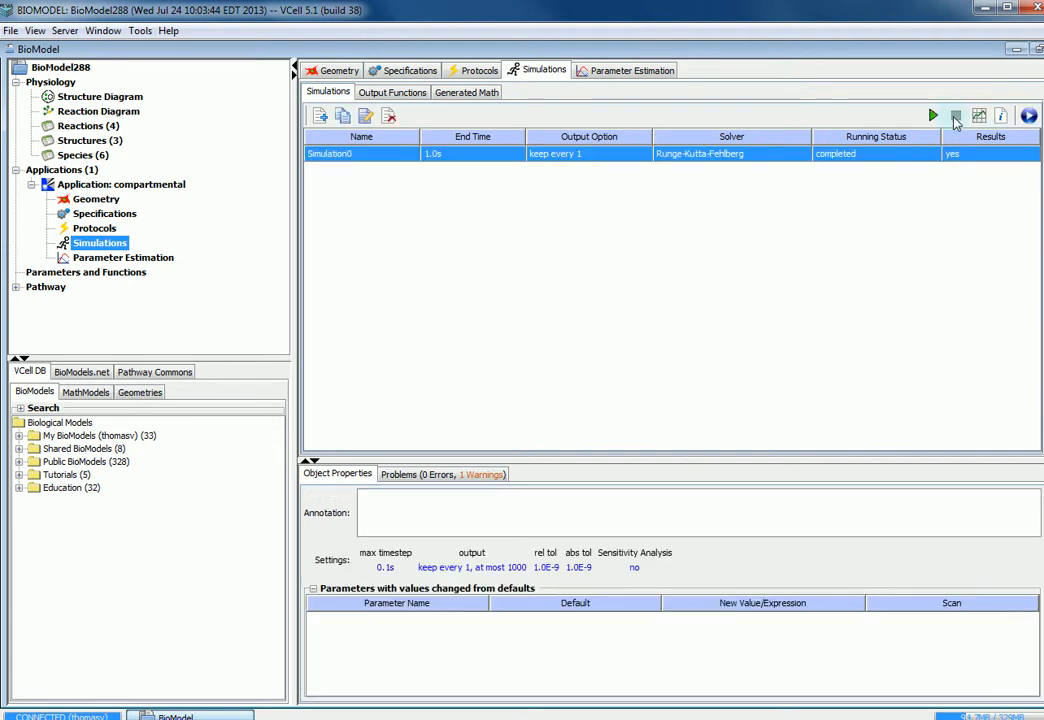
left_click(978, 116)
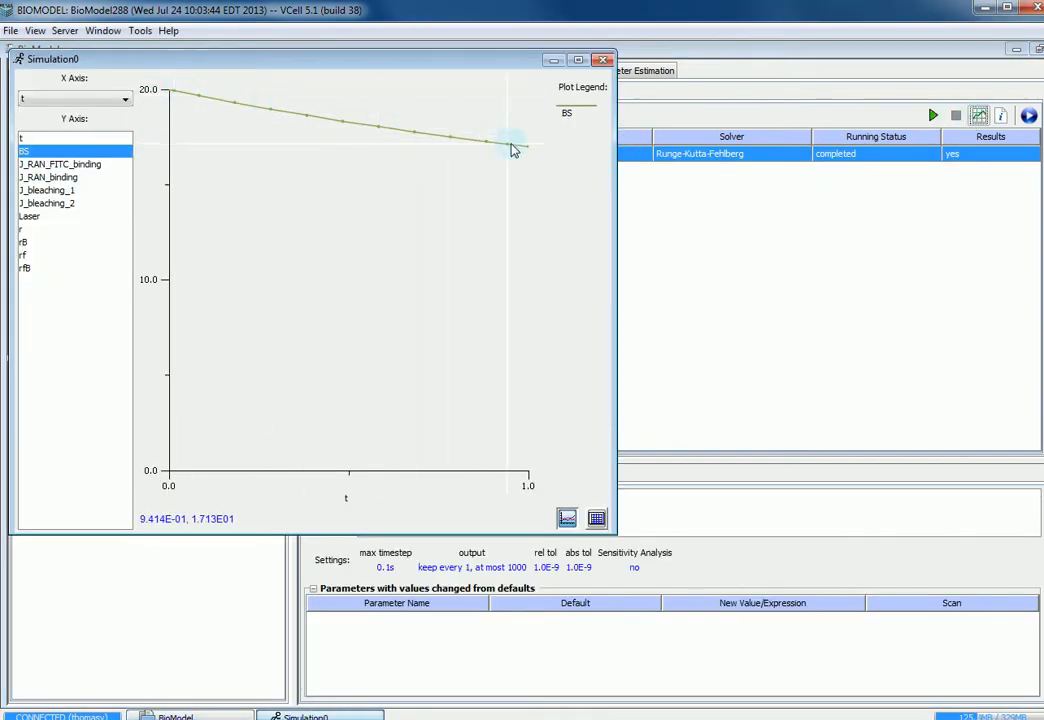
left_click(32, 138)
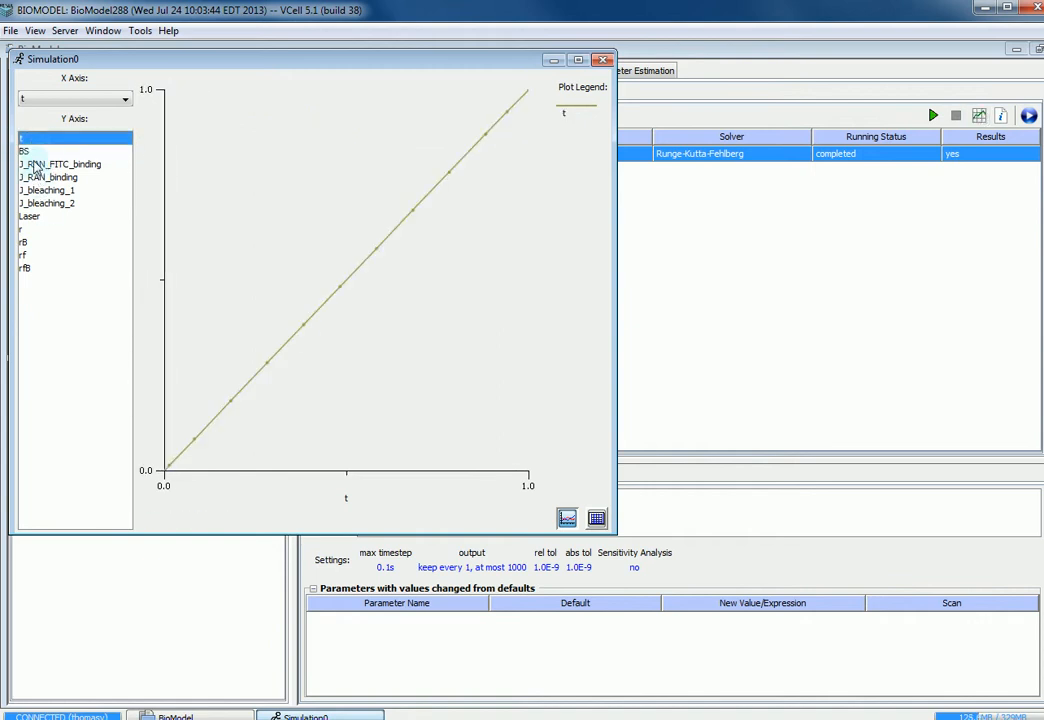
Step: Plot Laser, J_bleaching_1 and r in turn against t, ending with r and rB together in one graph
left_click(30, 216)
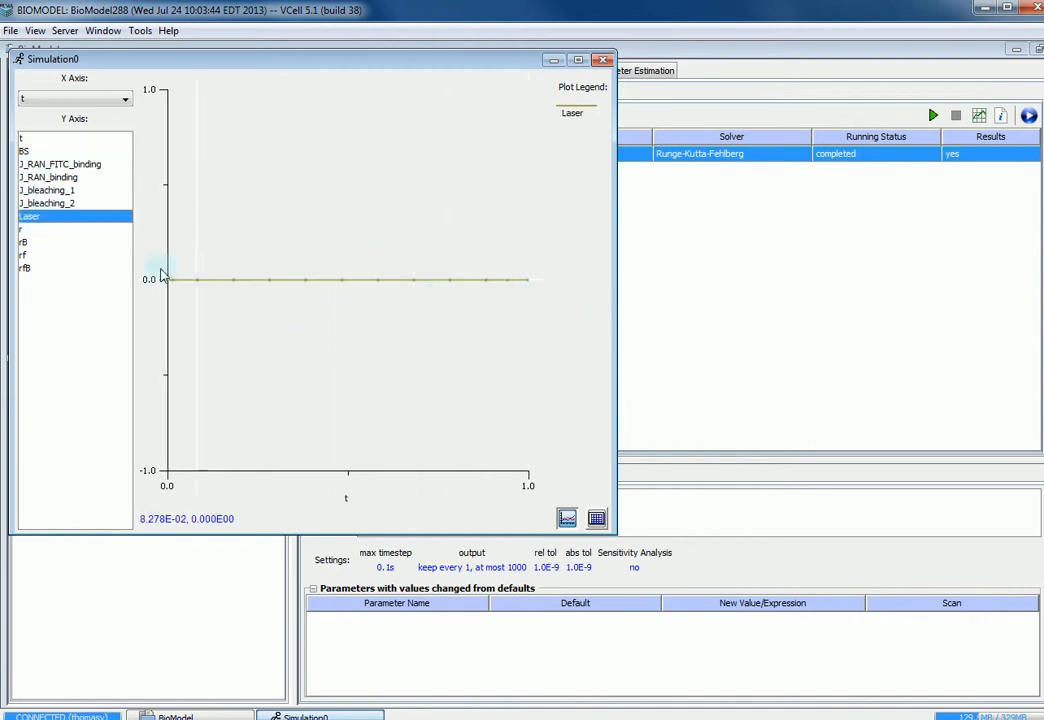
key("Up")
key("Up")
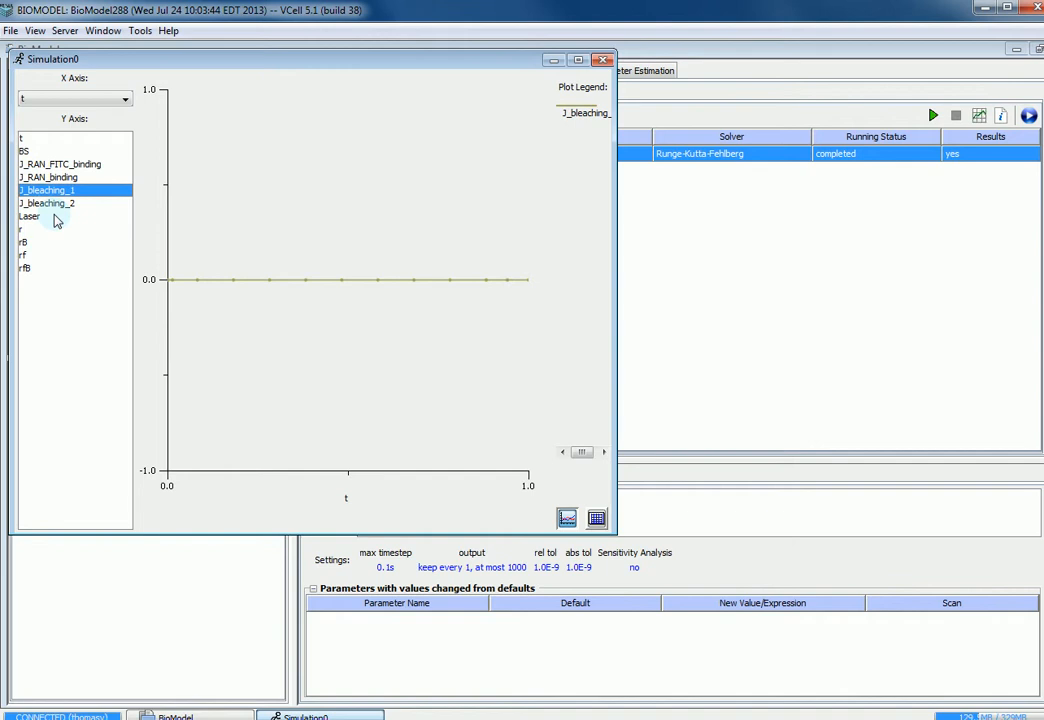
left_click(27, 231)
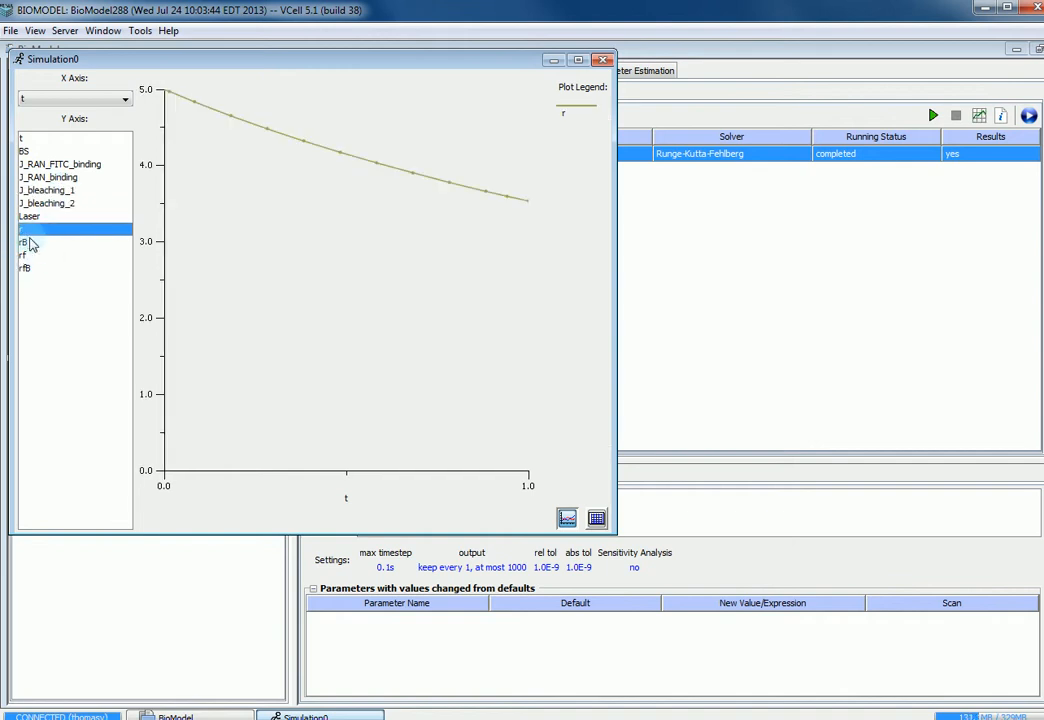
left_click(33, 243, "shift")
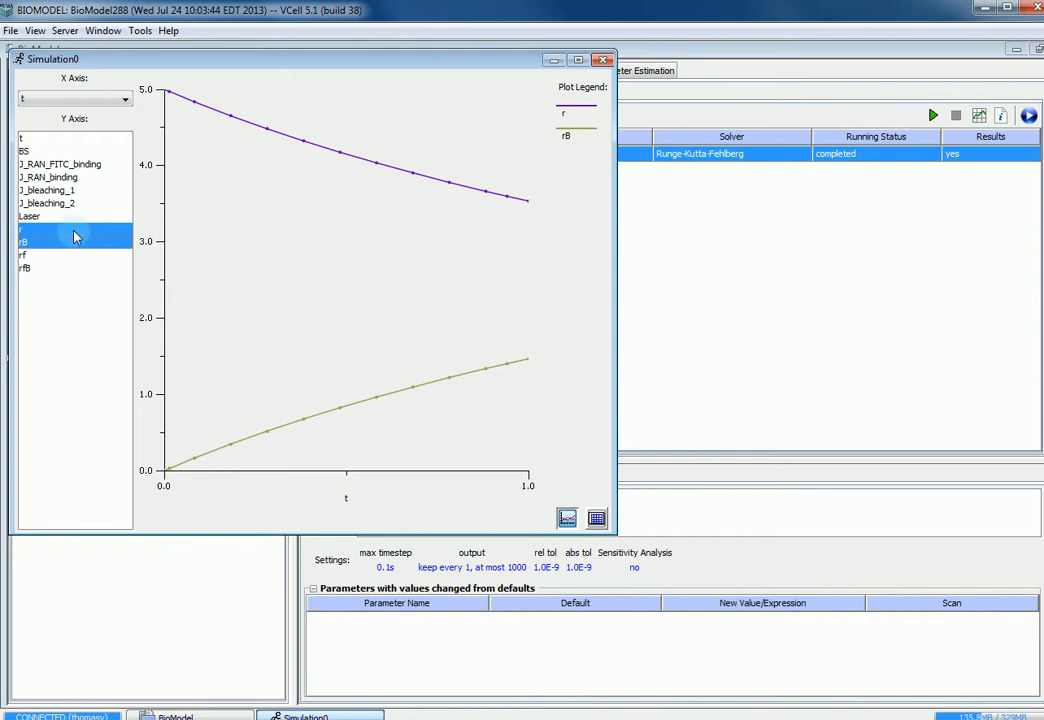
Step: Show the r and rB results as a data table, check the initial time row, and close the results window
left_click(597, 519)
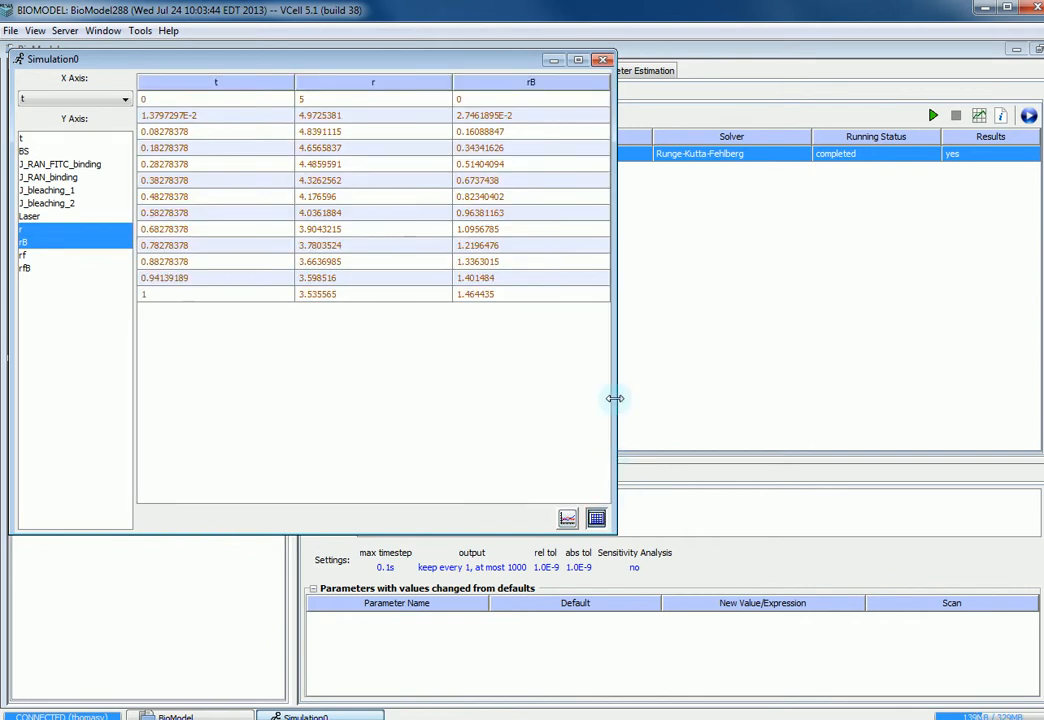
left_click(200, 97)
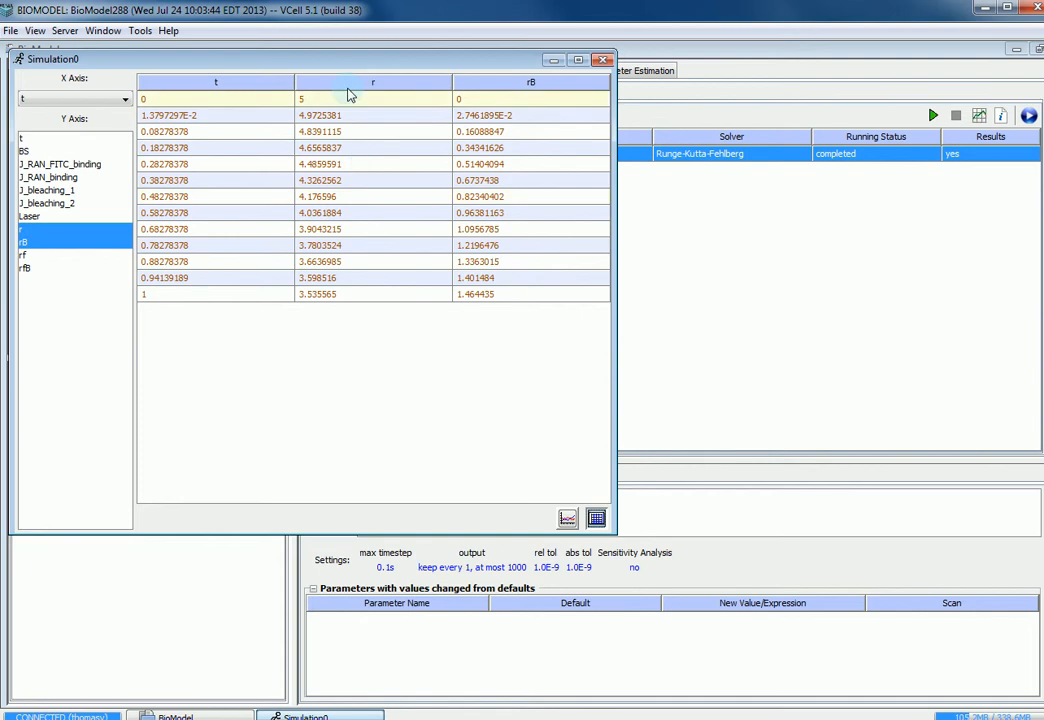
left_click(604, 62)
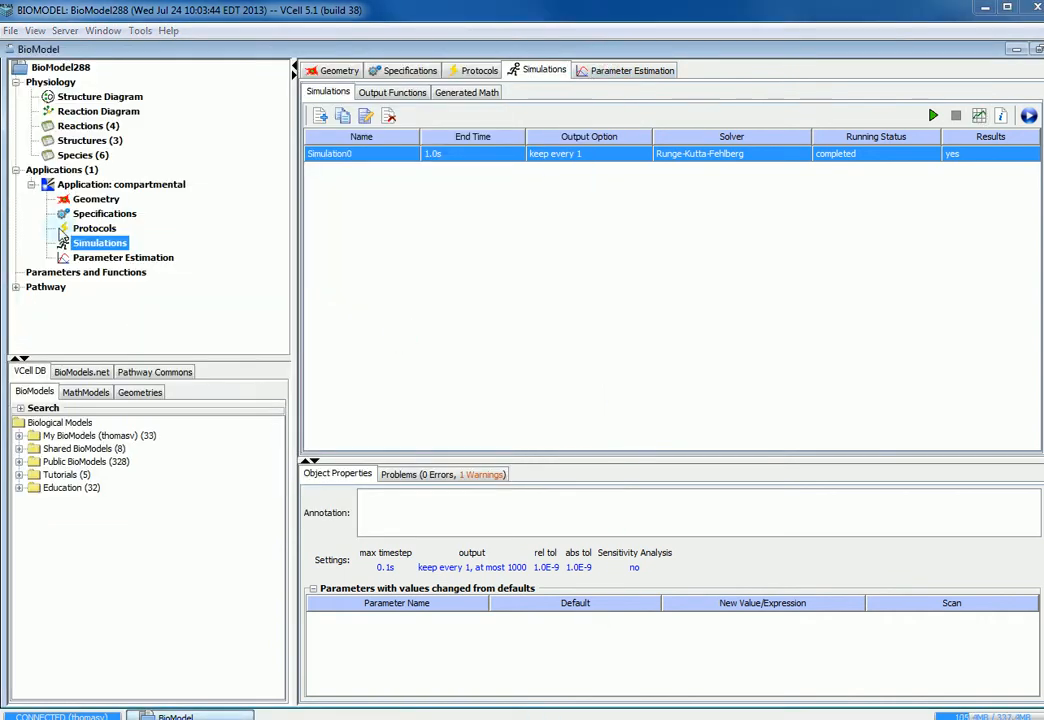
Step: Duplicate the compartmental application and rename the copy as spatial
left_click(144, 188)
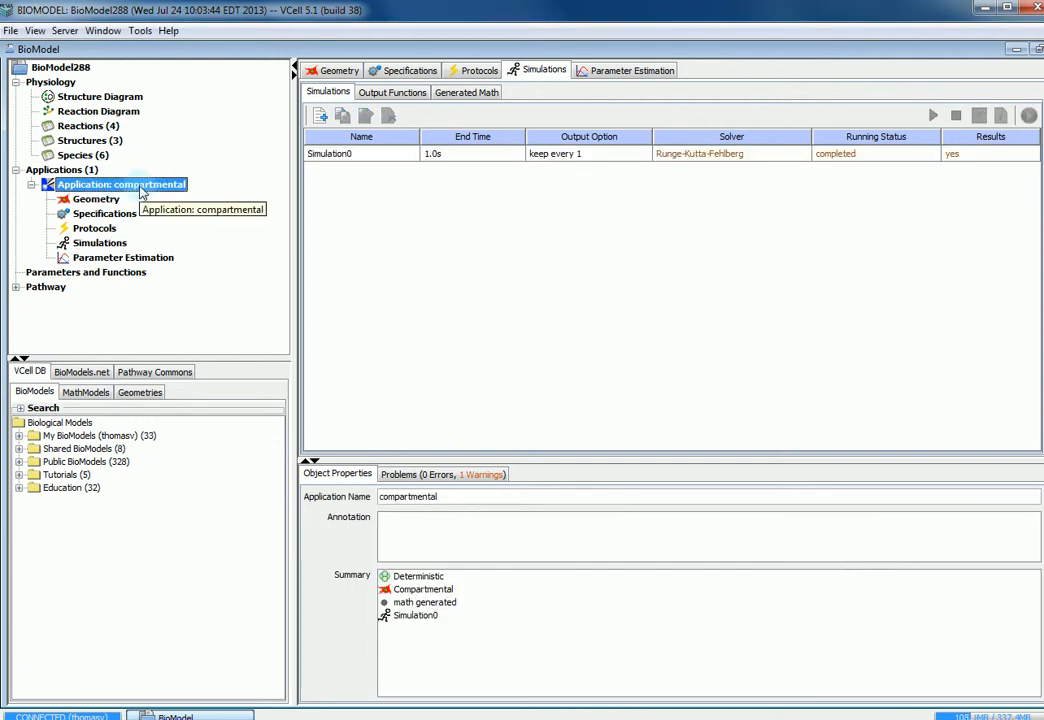
right_click(140, 192)
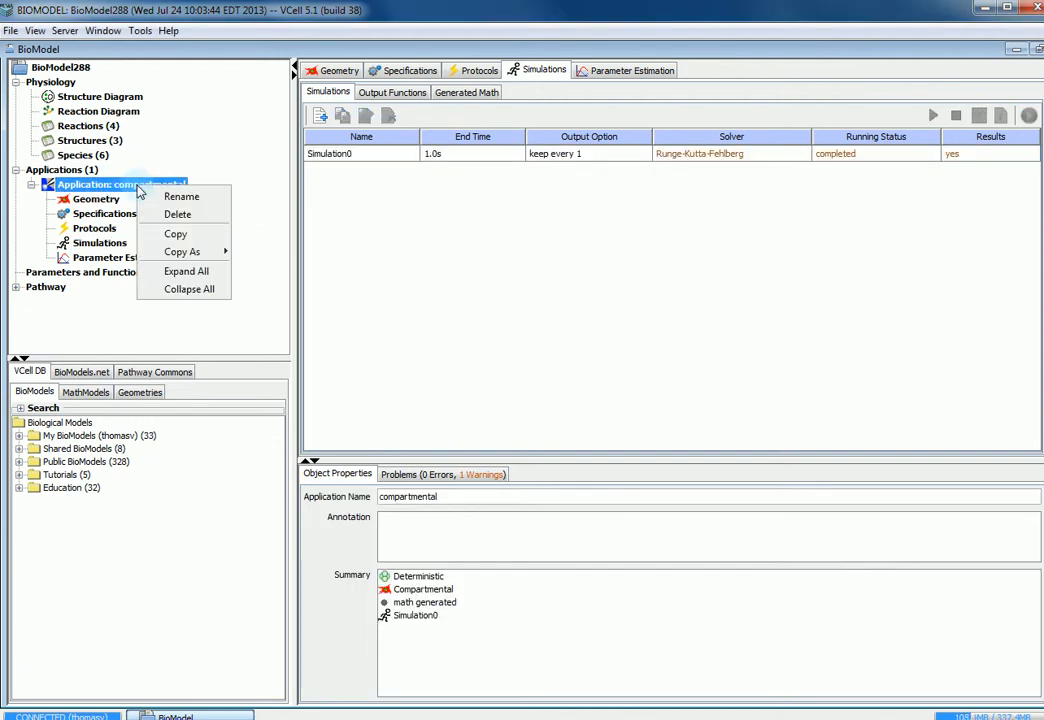
left_click(175, 236)
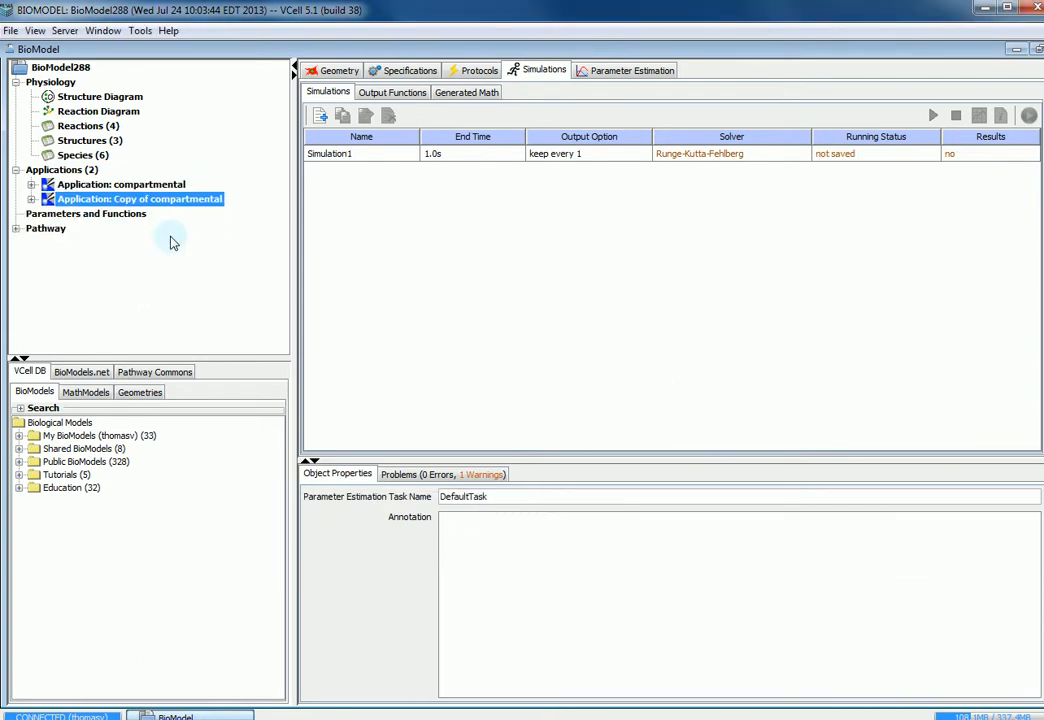
double_click(156, 203)
left_click(156, 203)
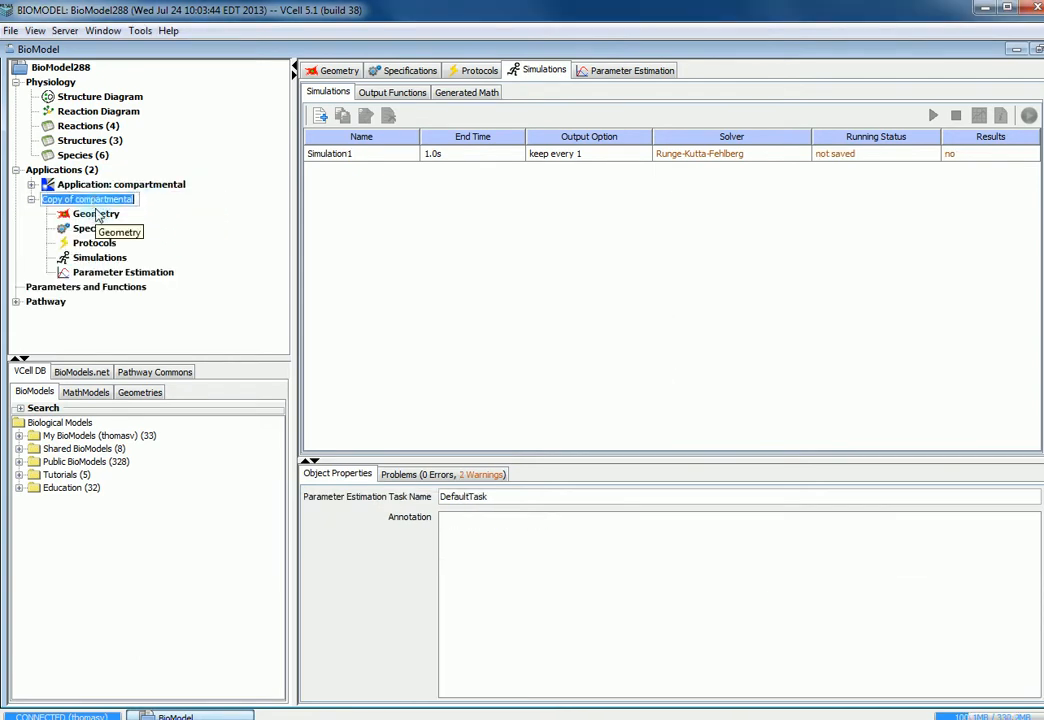
type("spatial")
key("Return")
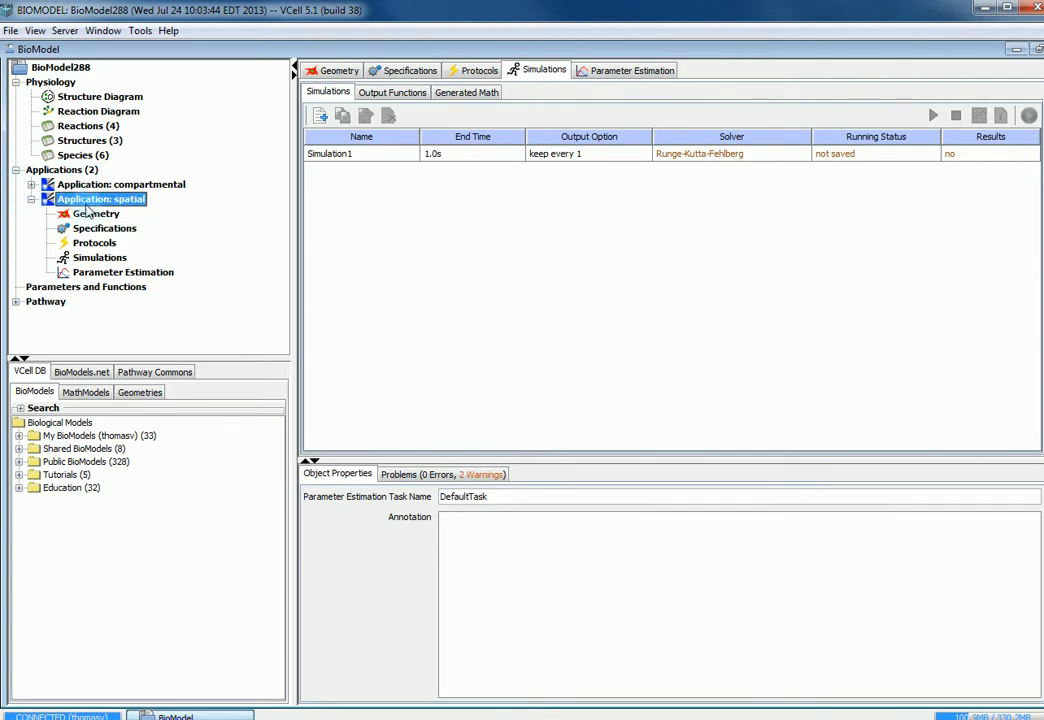
Step: Add a new geometry of type Analytic Equations (2D) to the spatial application
left_click(90, 215)
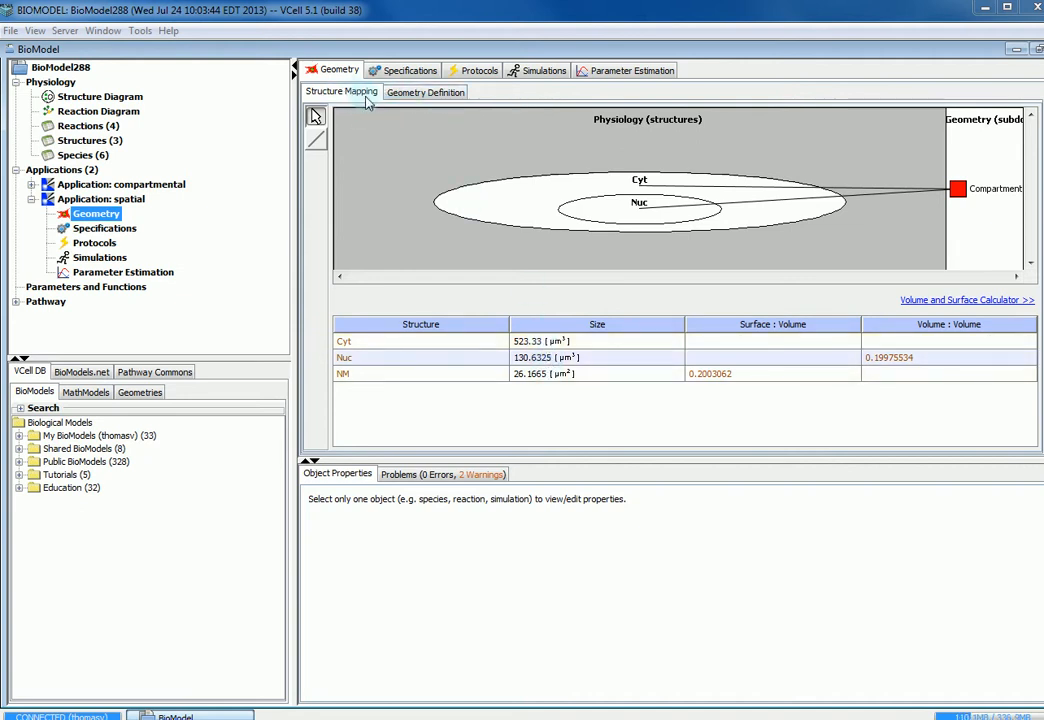
left_click(417, 96)
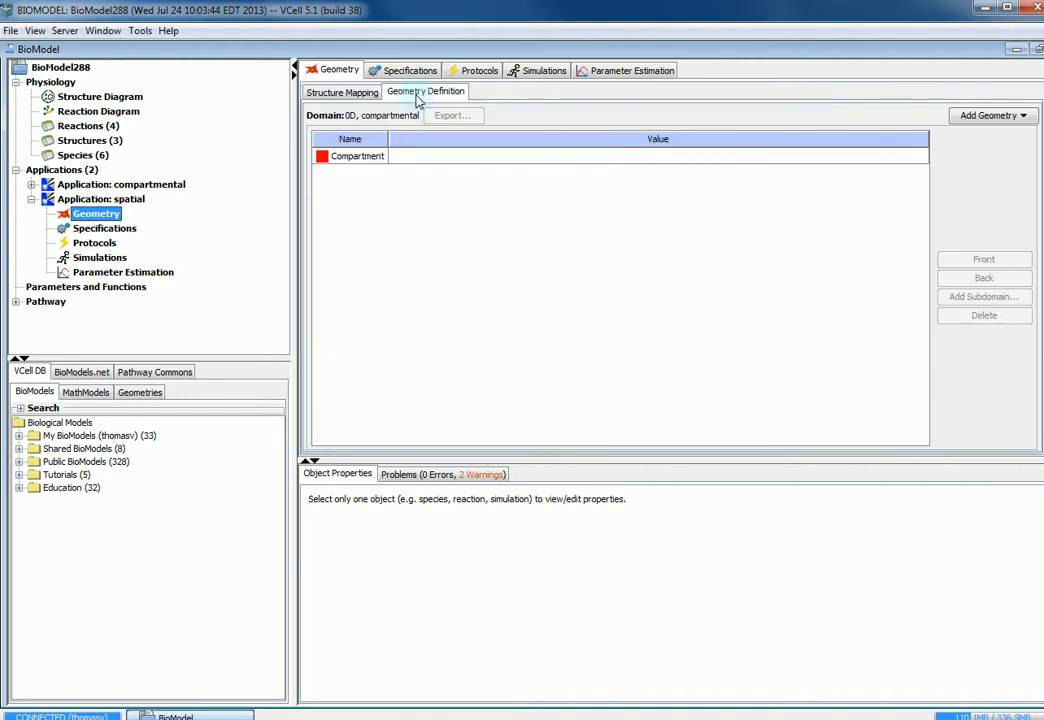
left_click(986, 117)
left_click(1007, 142)
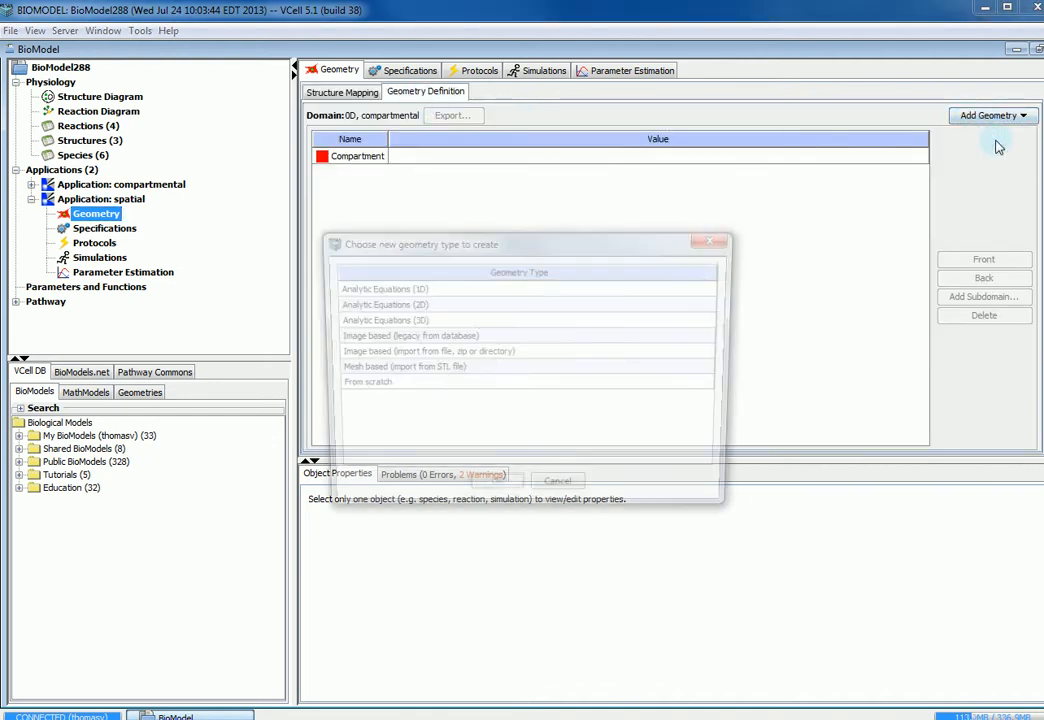
left_click(390, 304)
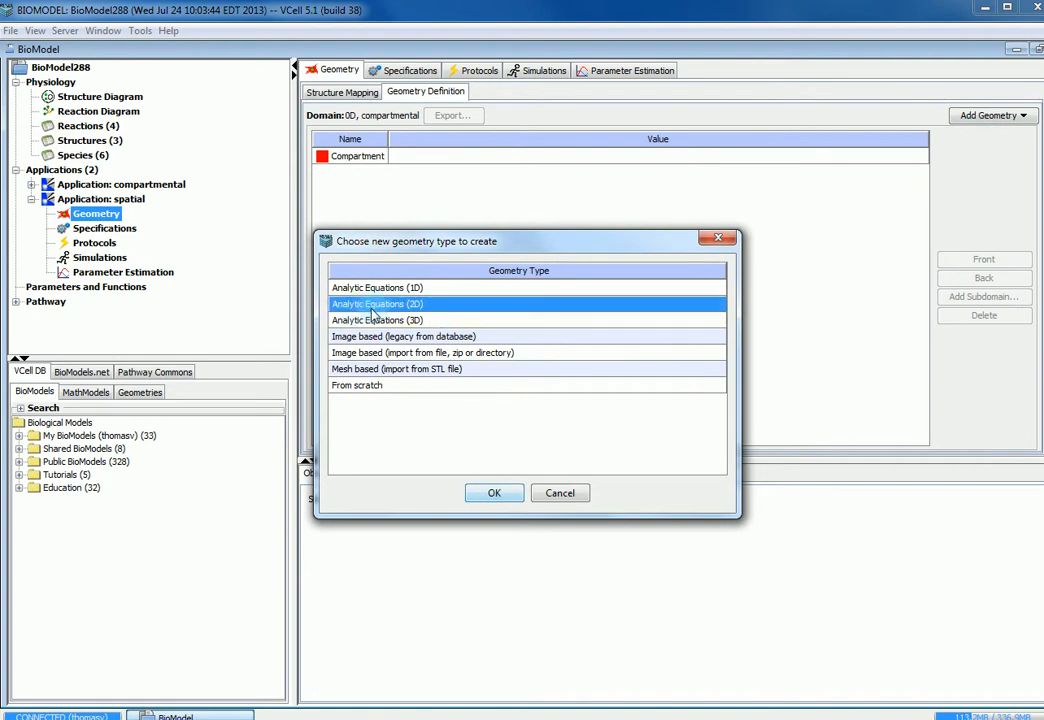
left_click(496, 493)
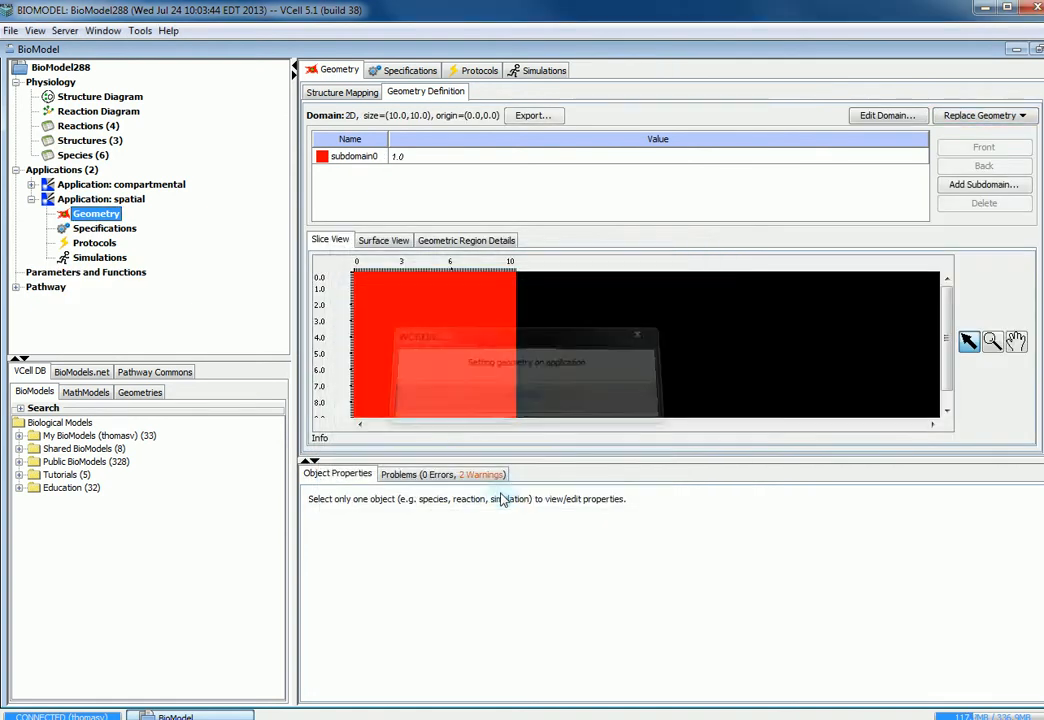
Step: Rename the geometry's default subdomain as Cyt
double_click(375, 160)
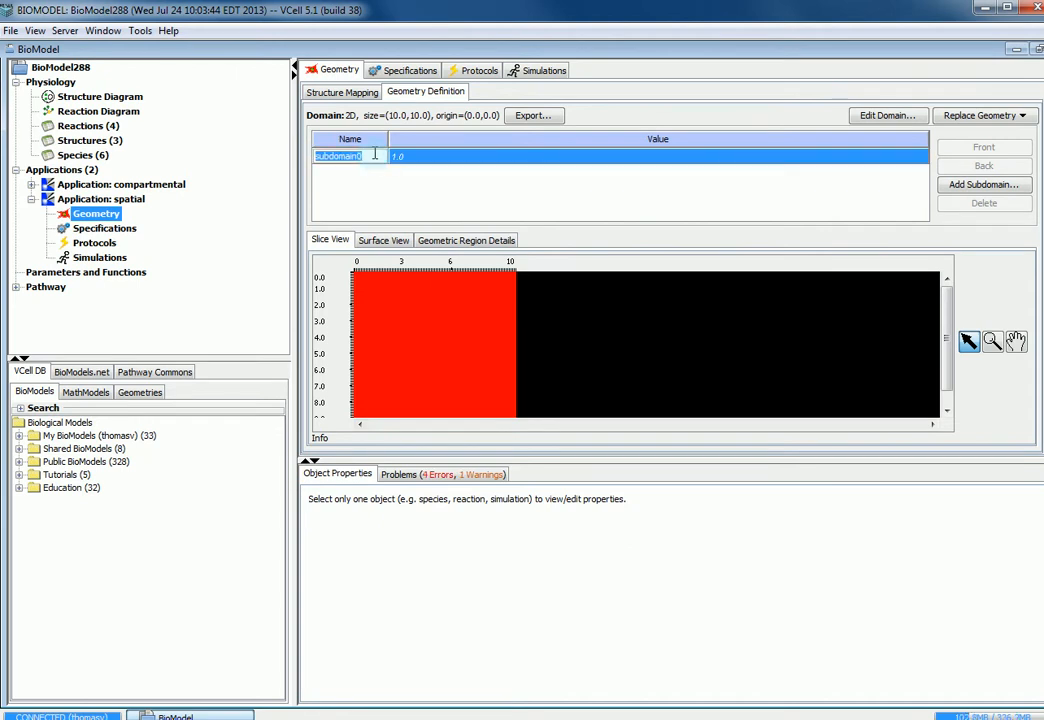
type("C")
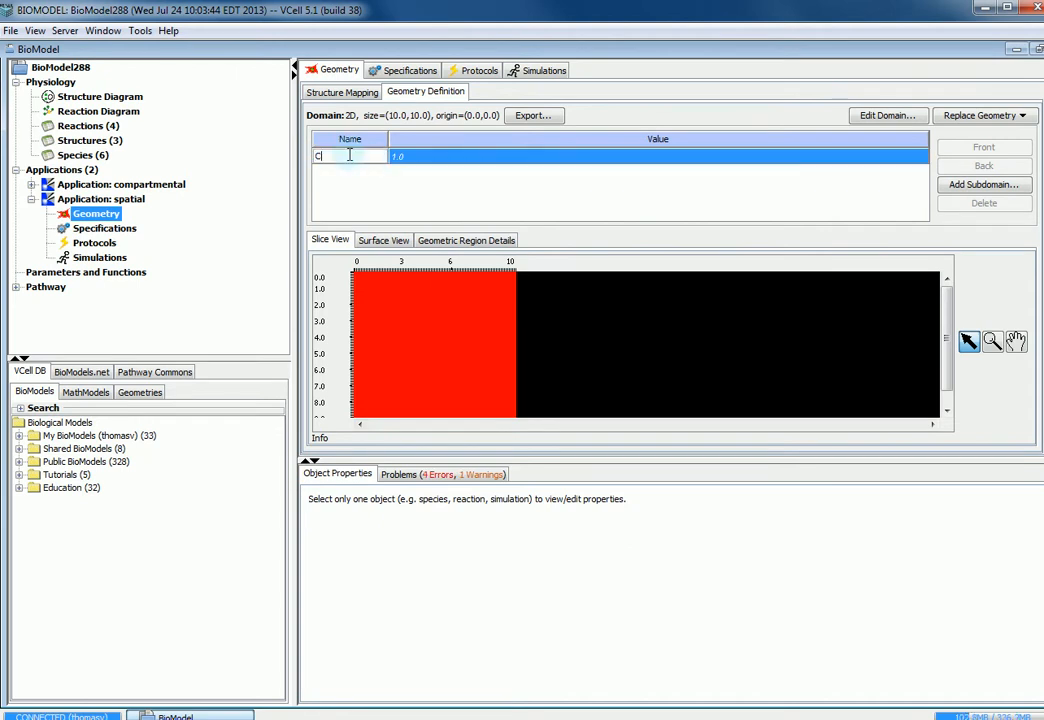
type("yt")
key("Return")
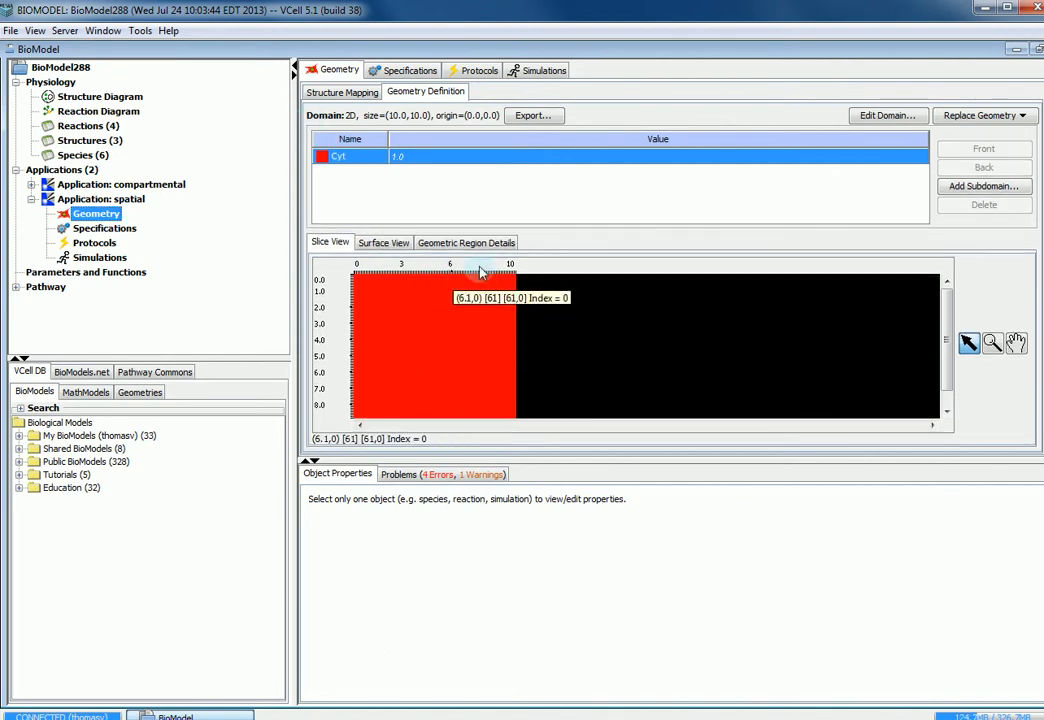
Step: Add a circular subdomain centred at 0,0 with a radius of 10 to the geometry
left_click(984, 185)
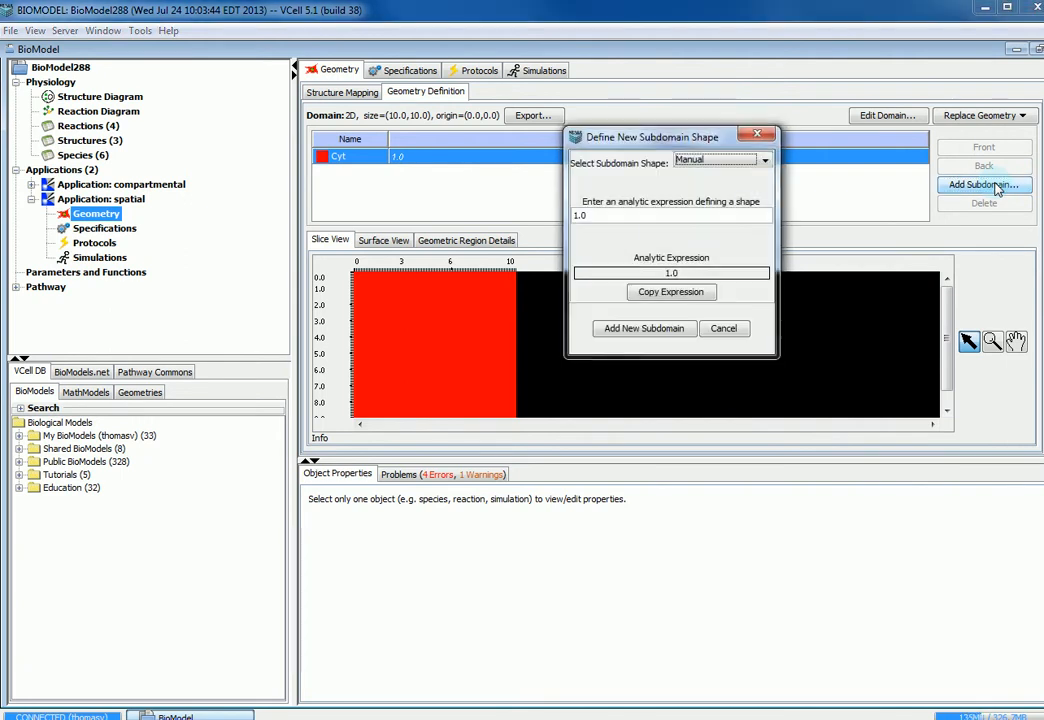
left_click(692, 165)
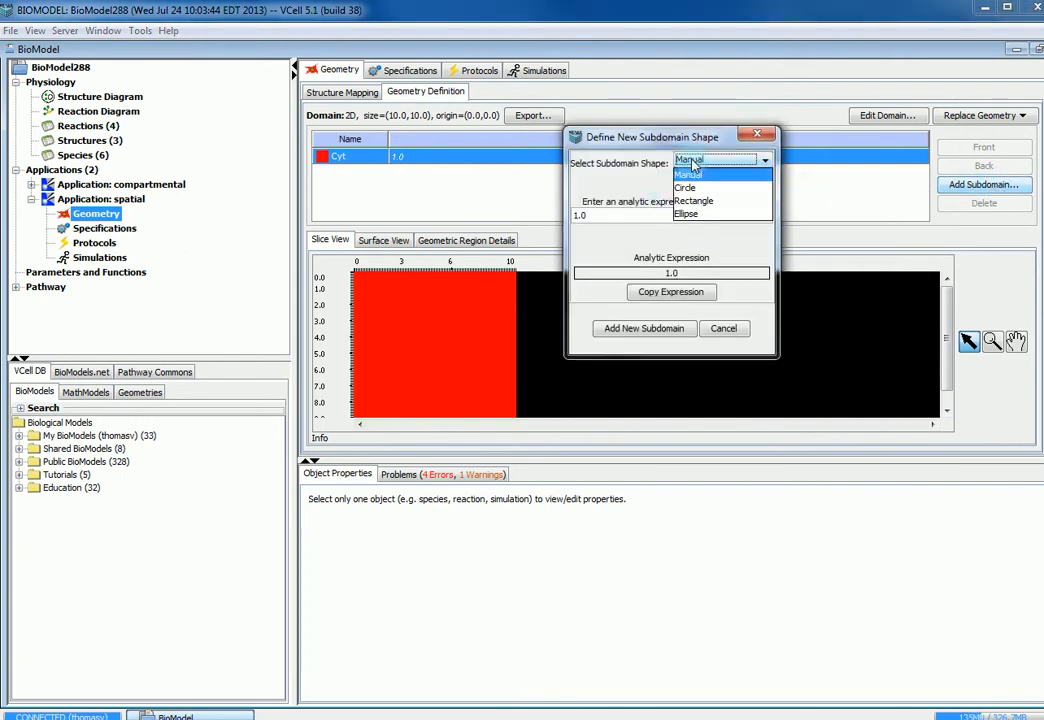
left_click(689, 188)
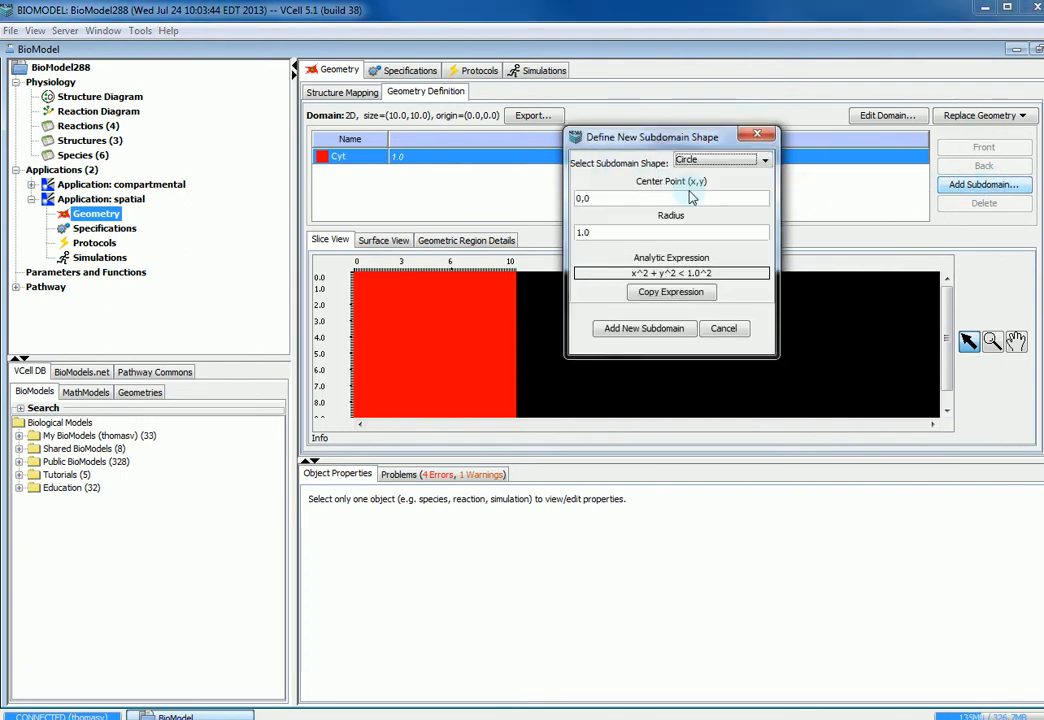
double_click(583, 232)
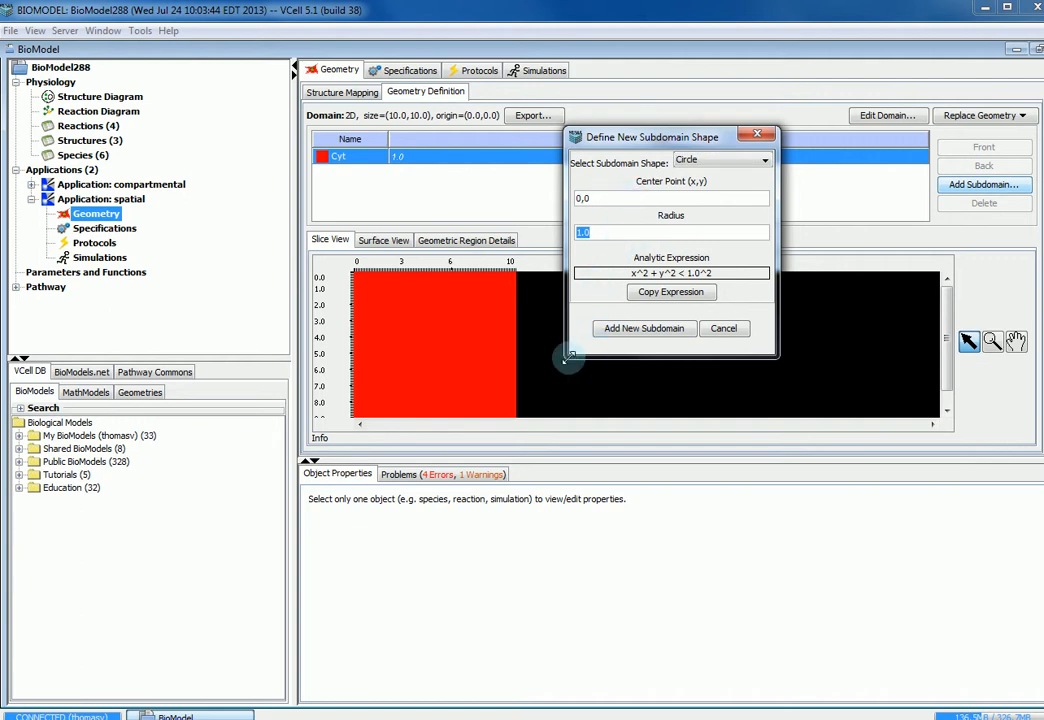
type("10")
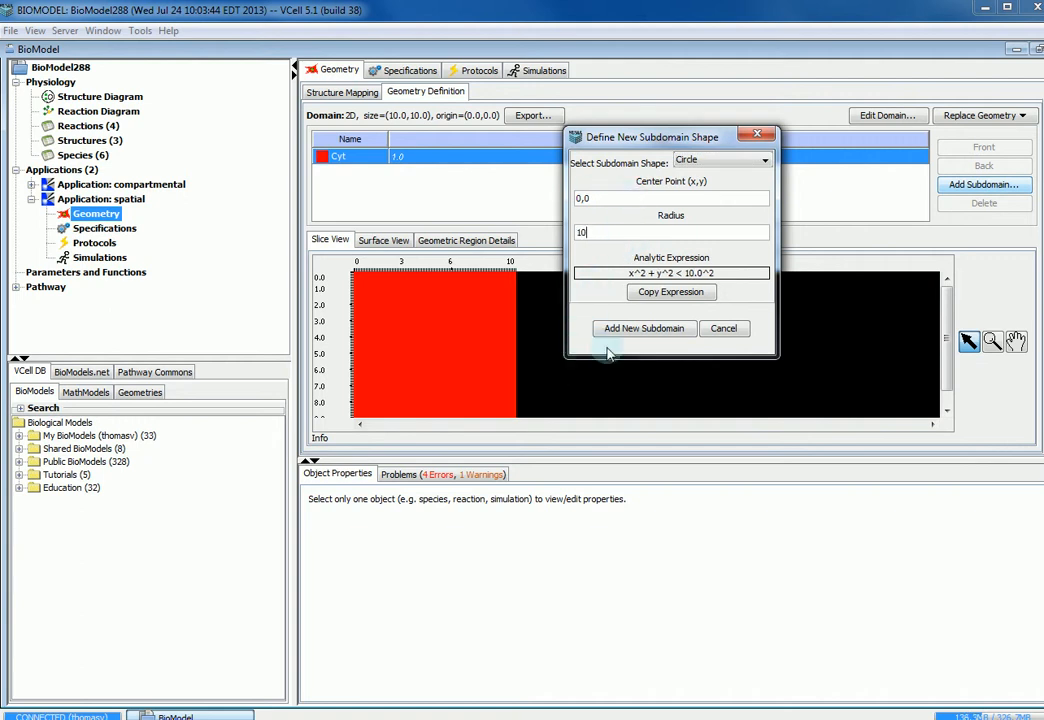
left_click(637, 333)
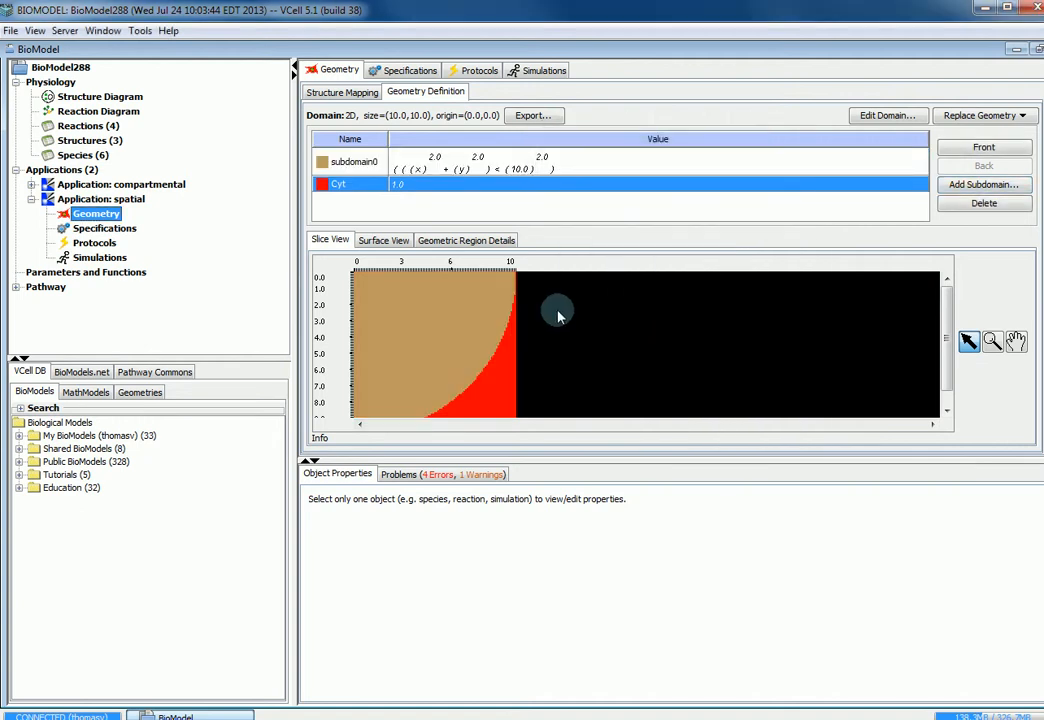
Step: Rename the new circular subdomain as Nuc
left_click(360, 165)
left_click(361, 166)
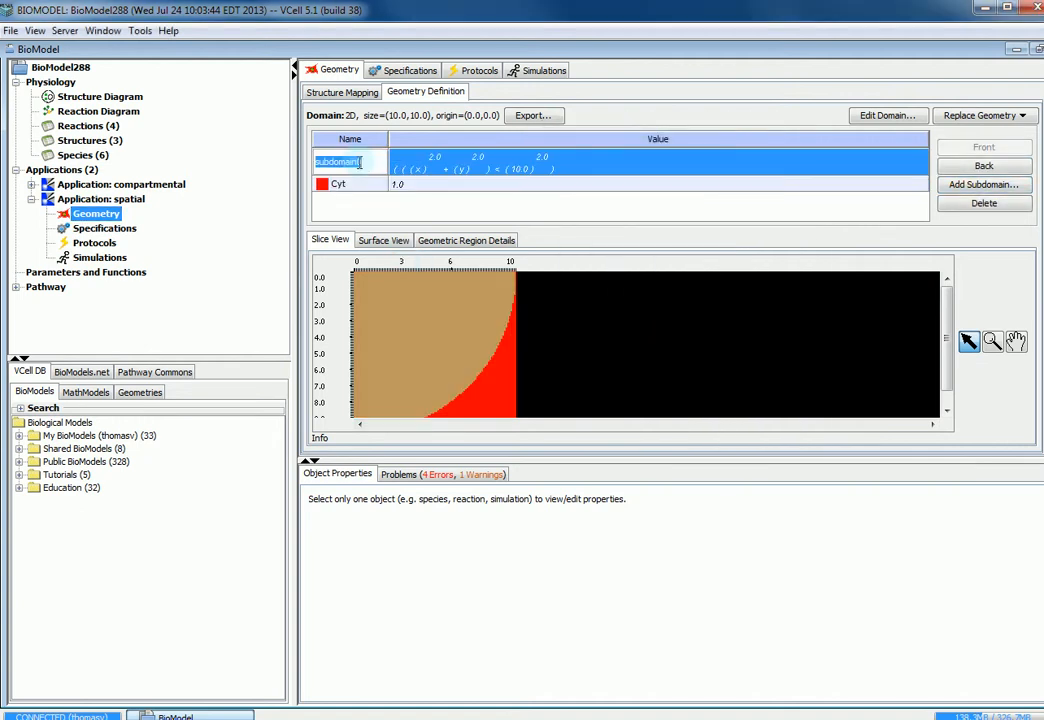
type("Nuc")
key("Return")
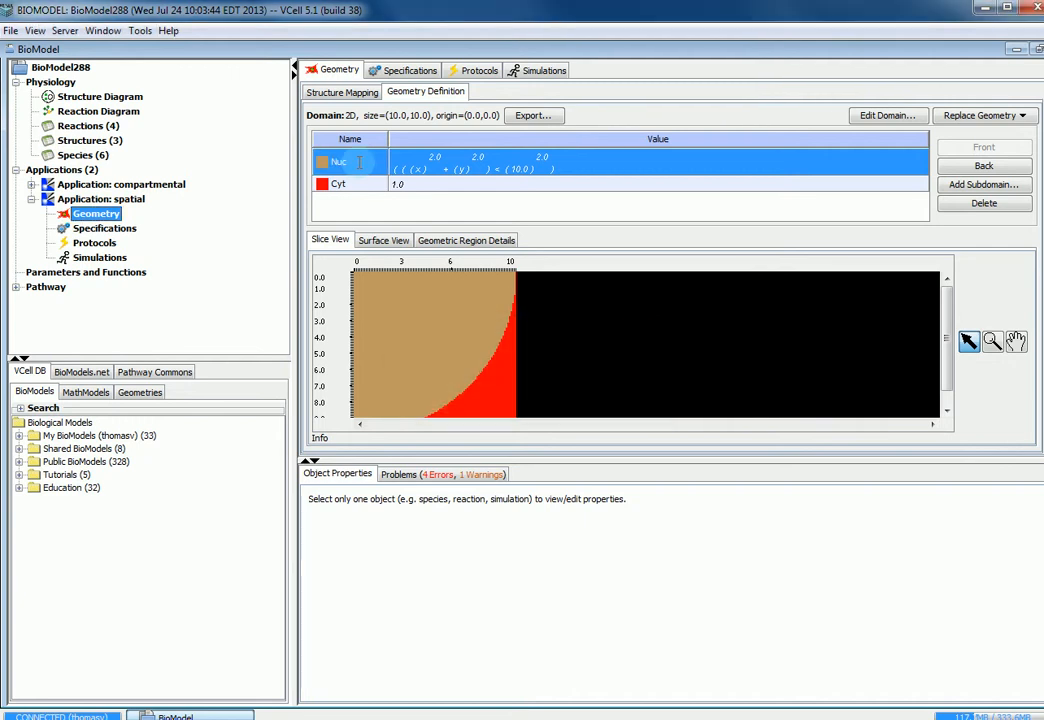
double_click(509, 171)
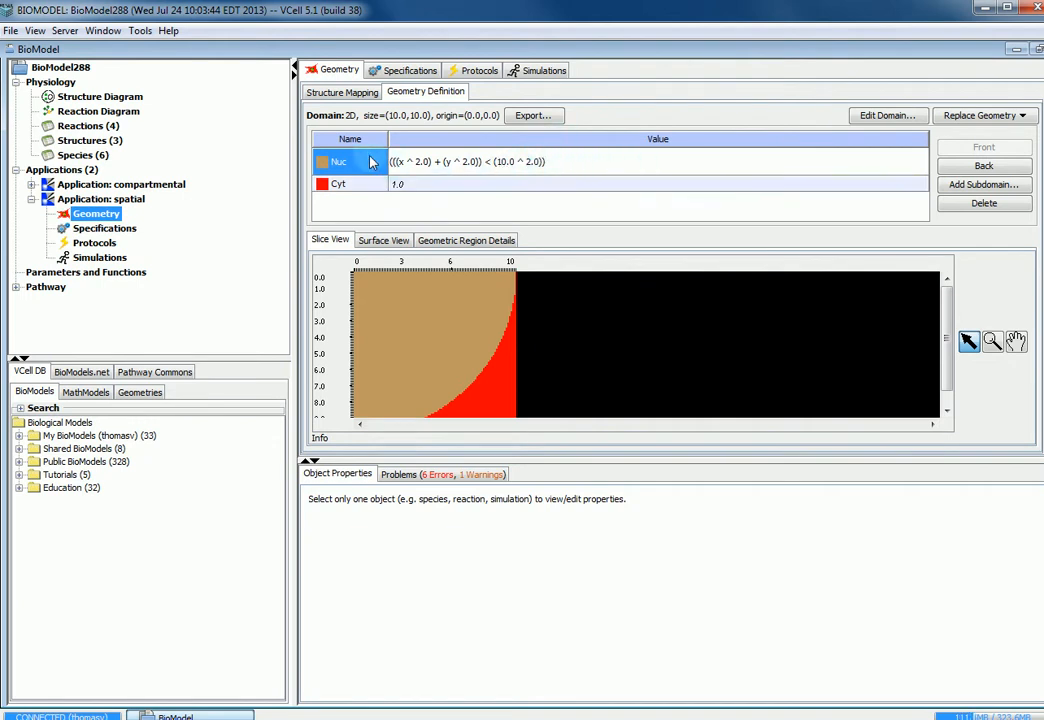
left_click(358, 166)
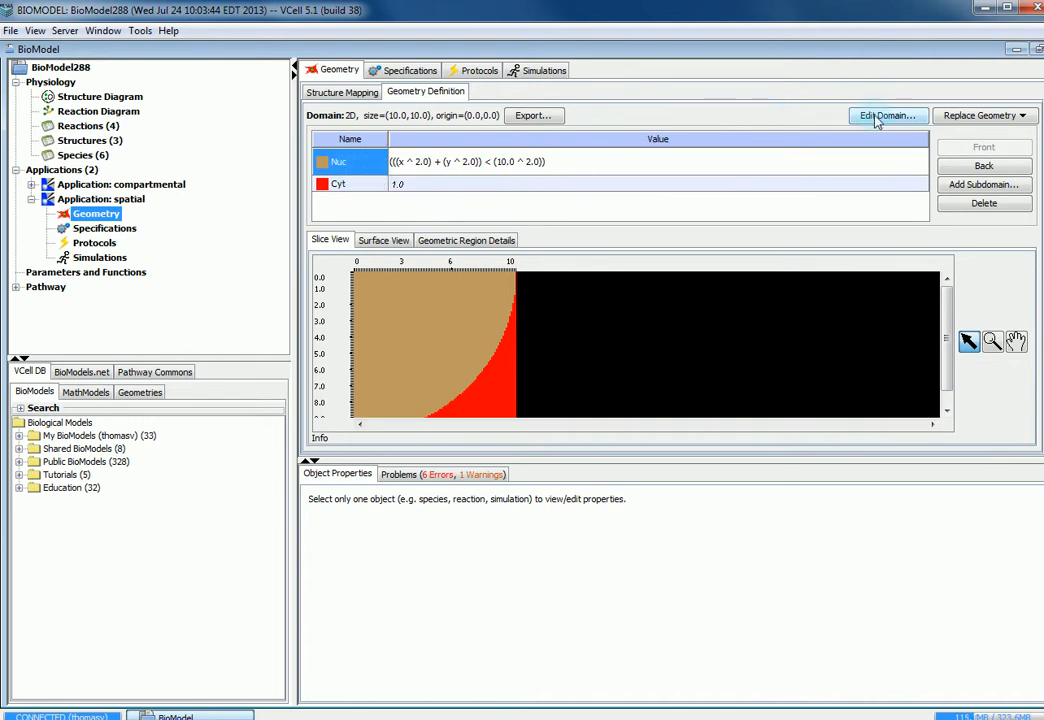
double_click(360, 161)
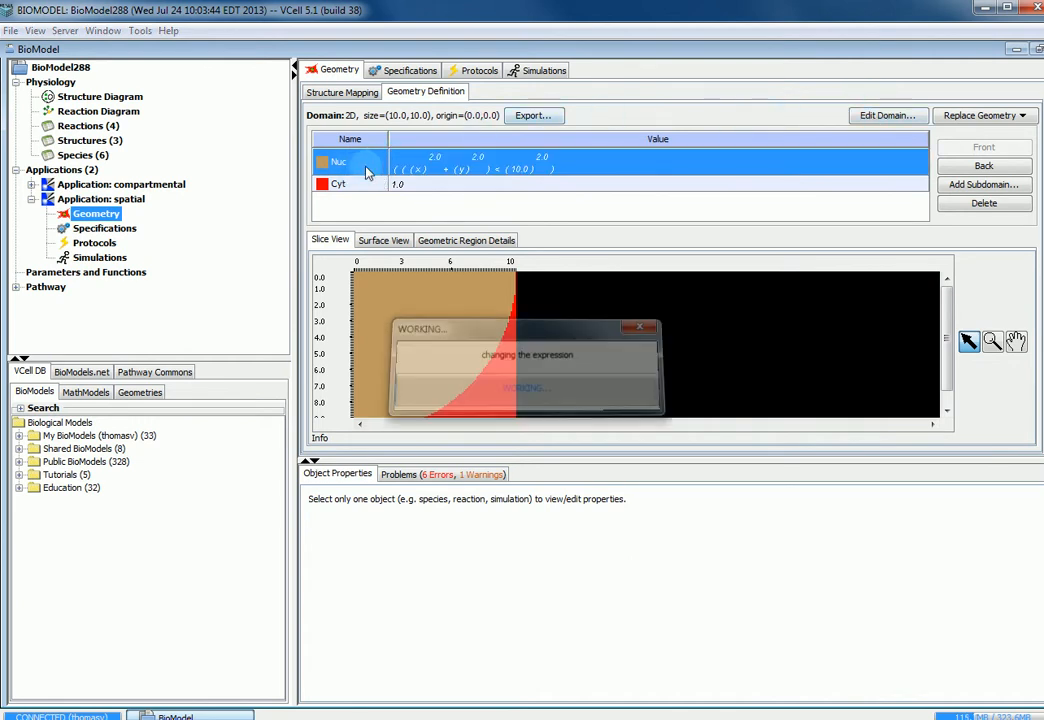
Step: Set the geometry domain's size to 22 in X and Y, and its origin to -11 in X and Y
left_click(876, 117)
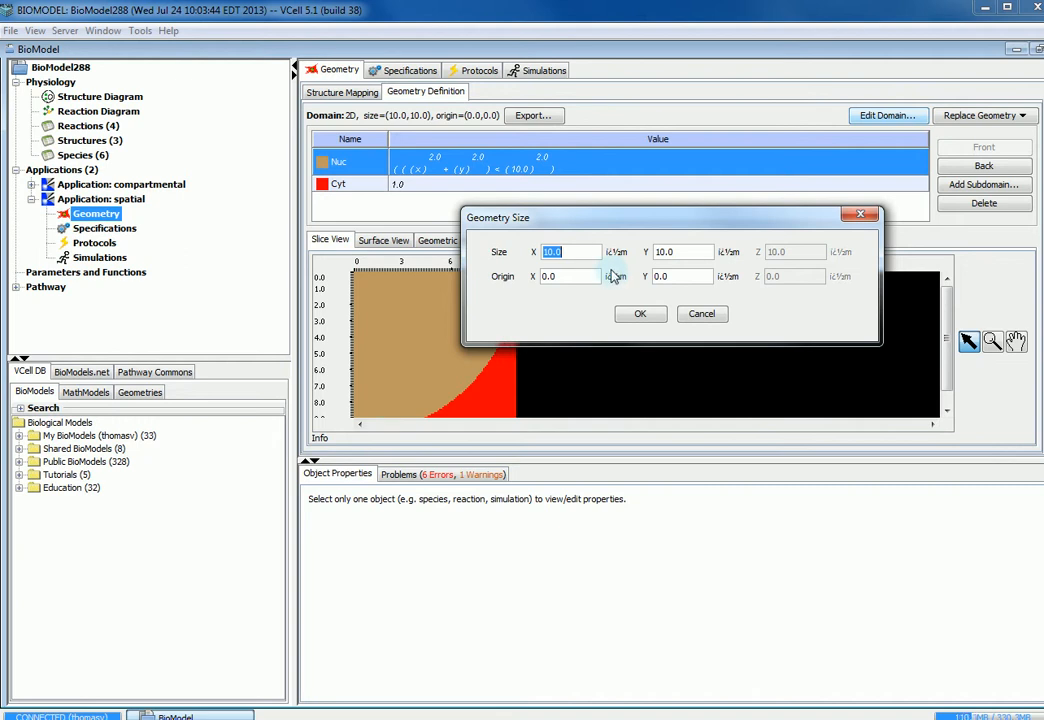
type("22")
left_click(688, 252)
type("22")
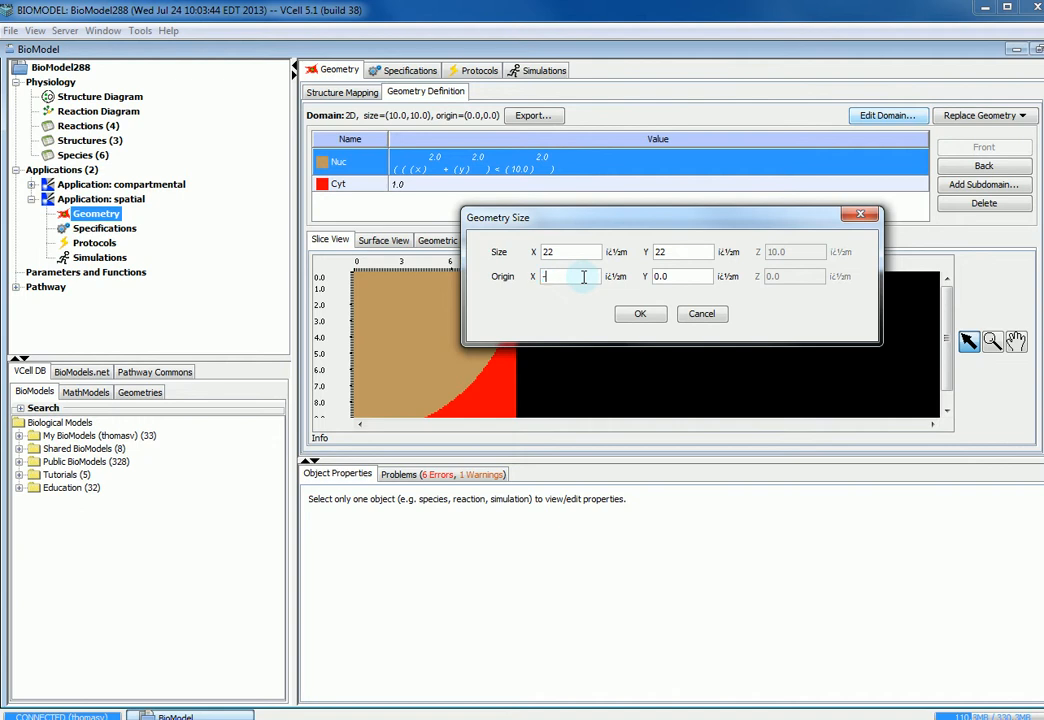
left_click(692, 276)
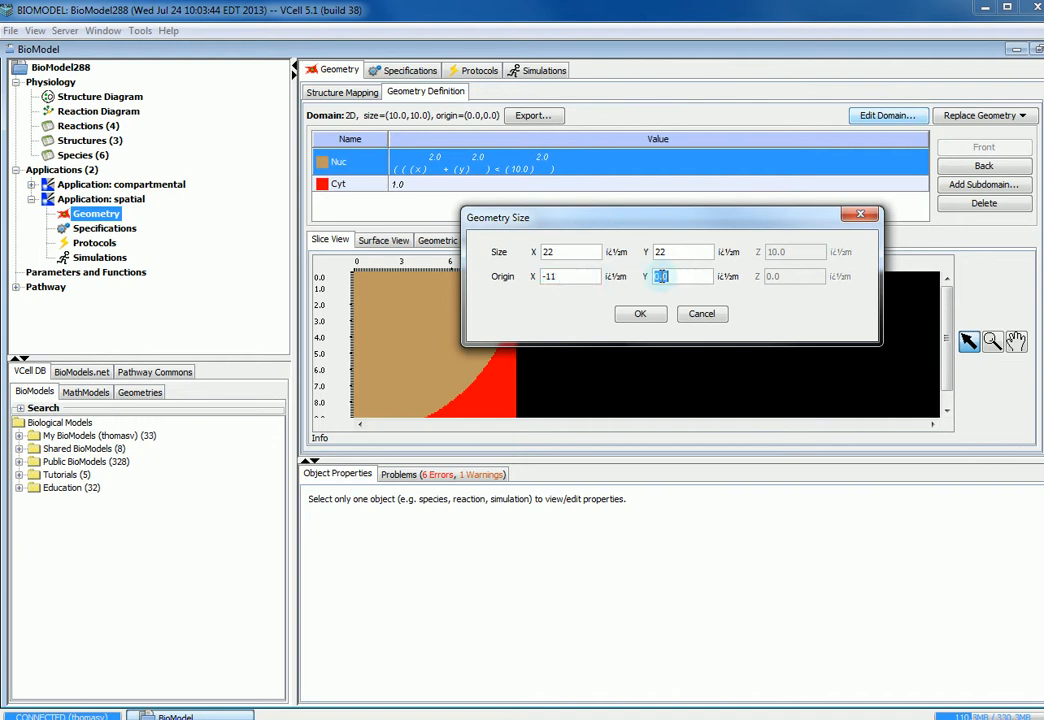
left_click(640, 315)
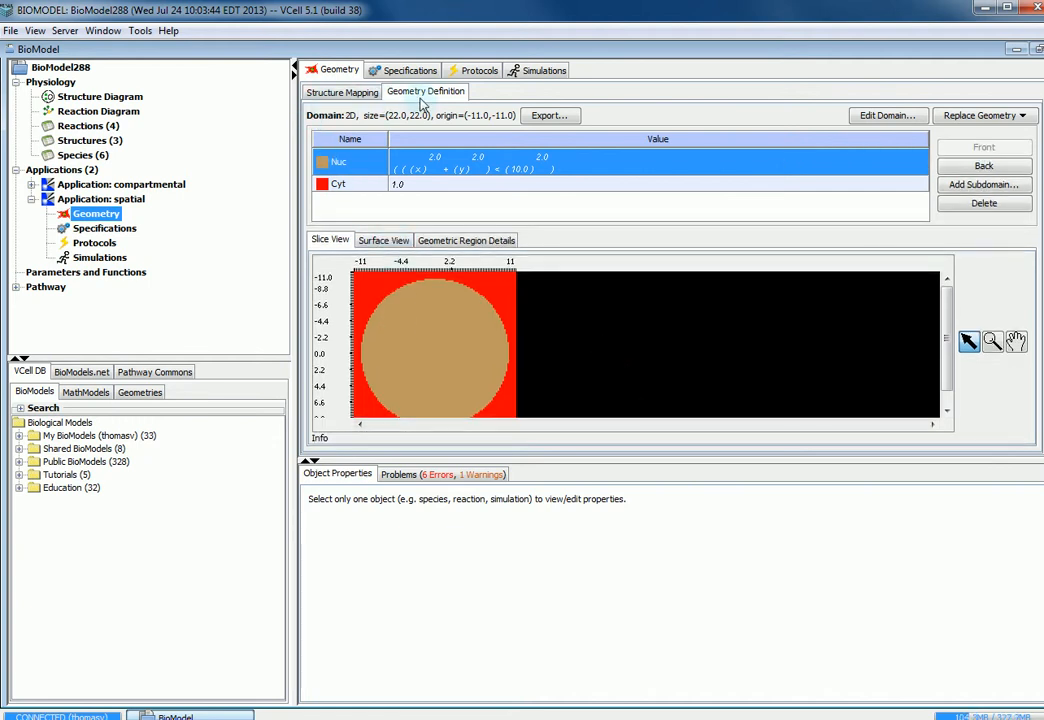
Step: Map the Cyt structure to the Cyt subdomain and the Nuc structure to the Nuc subdomain in the spatial application
left_click(410, 171)
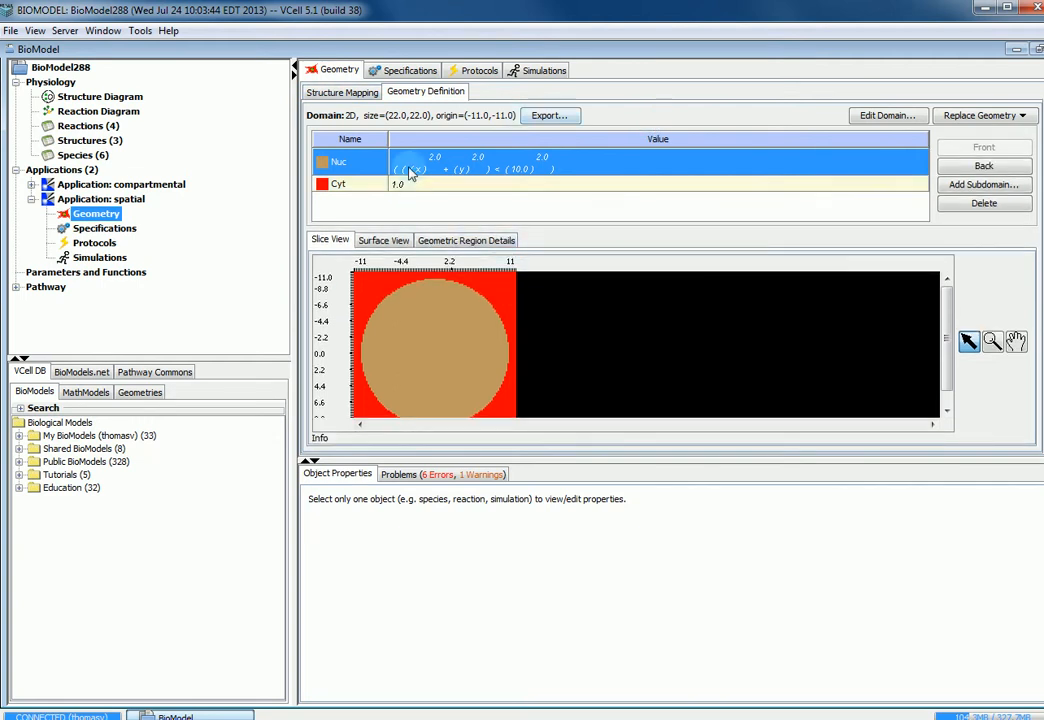
left_click(366, 95)
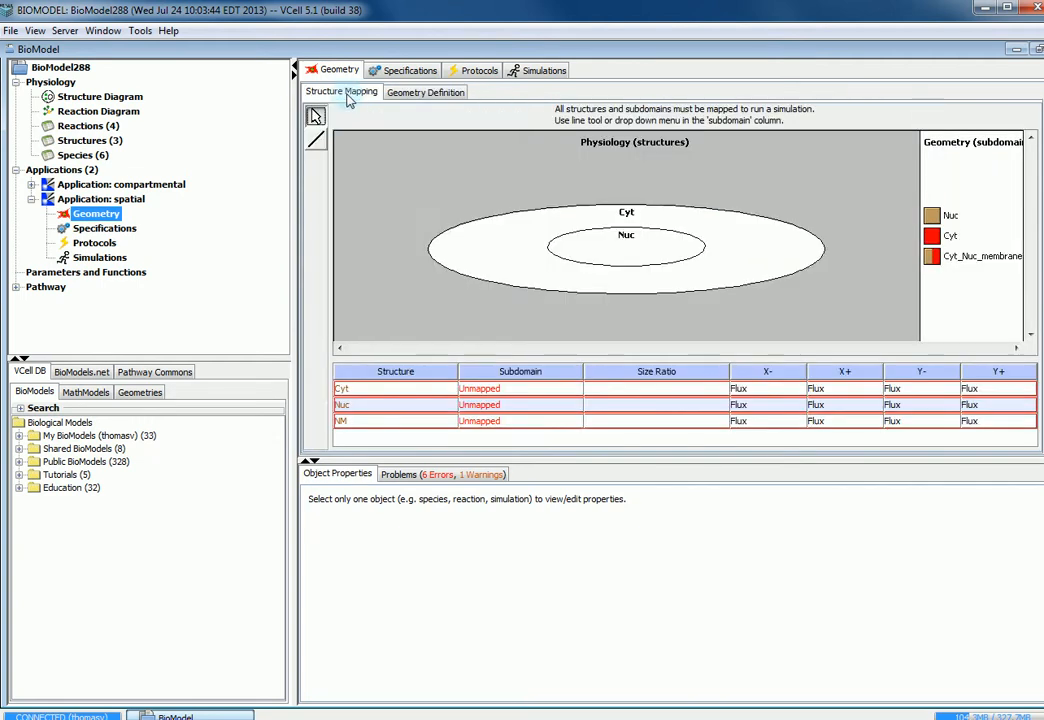
left_click(317, 141)
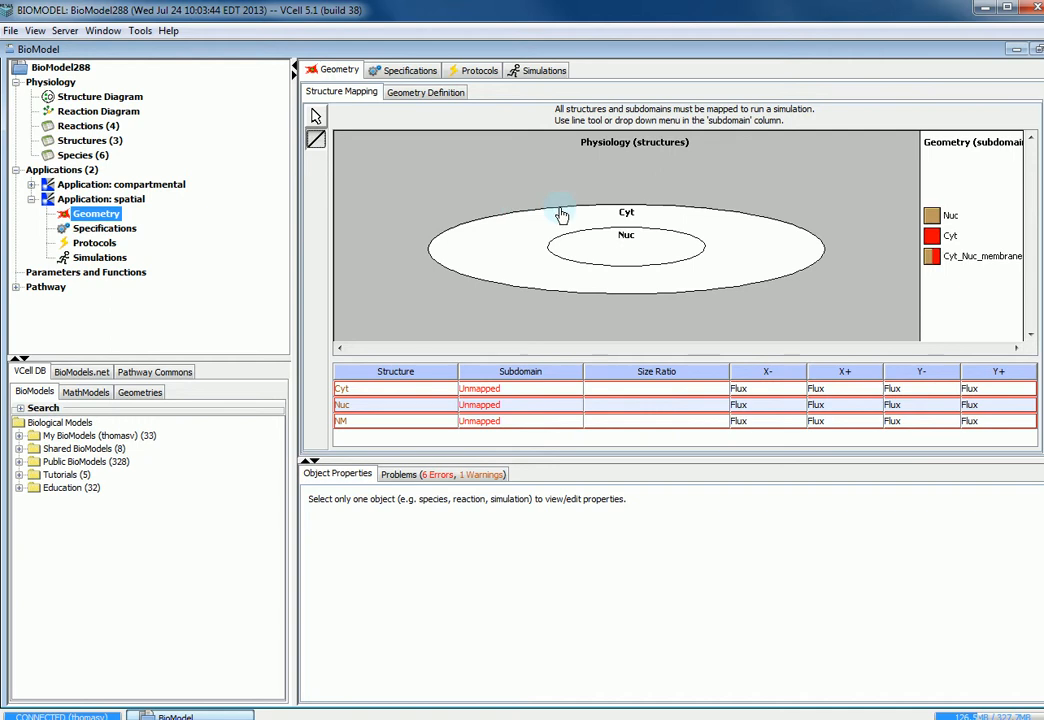
left_click_drag(628, 215, 932, 241)
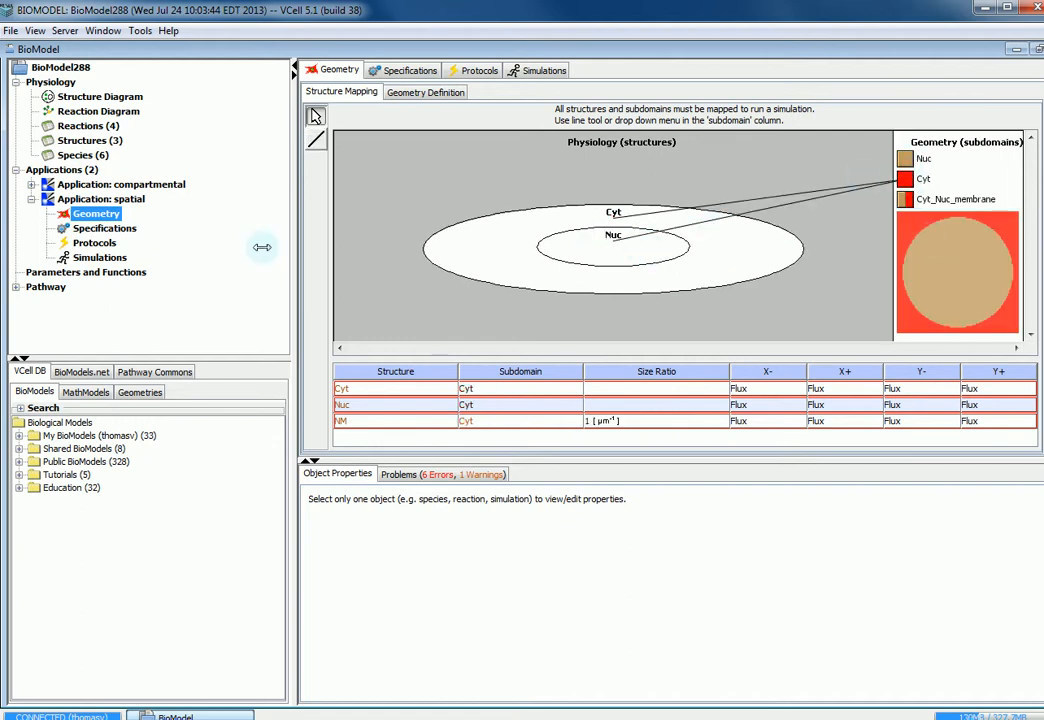
left_click(316, 138)
left_click_drag(609, 251, 905, 163)
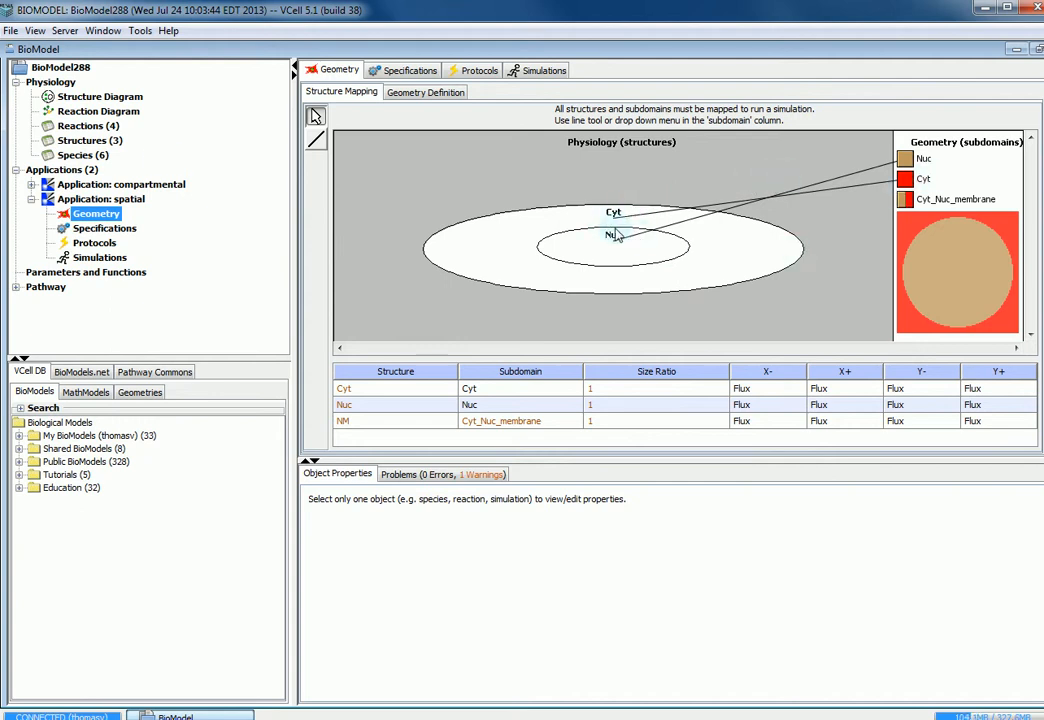
left_click(104, 97)
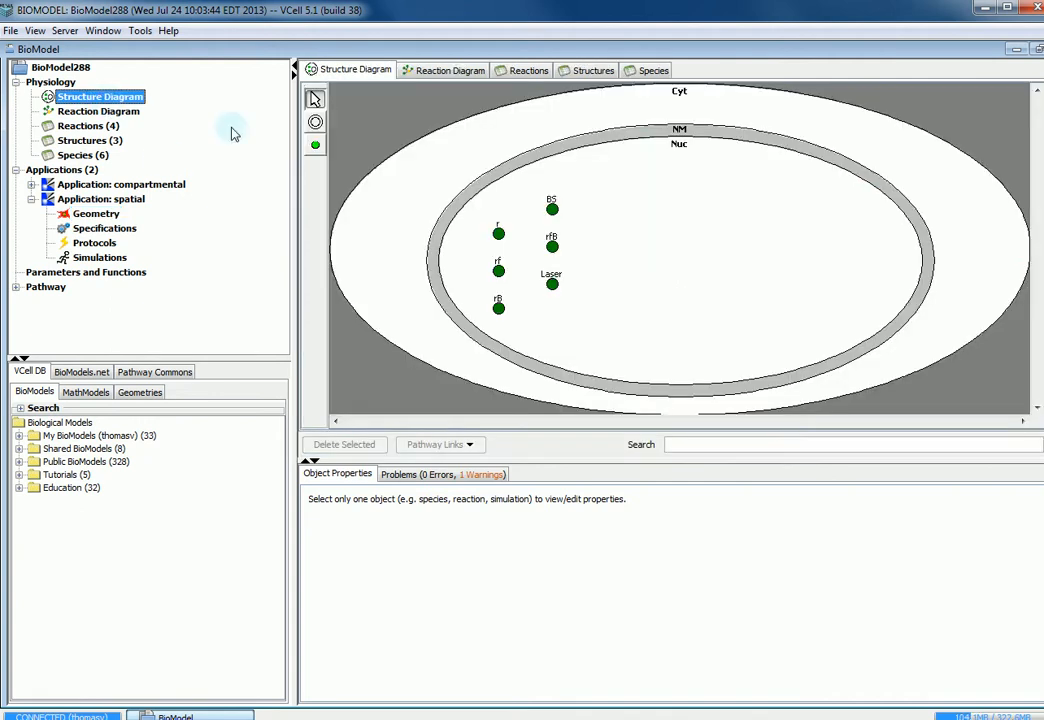
left_click(140, 200)
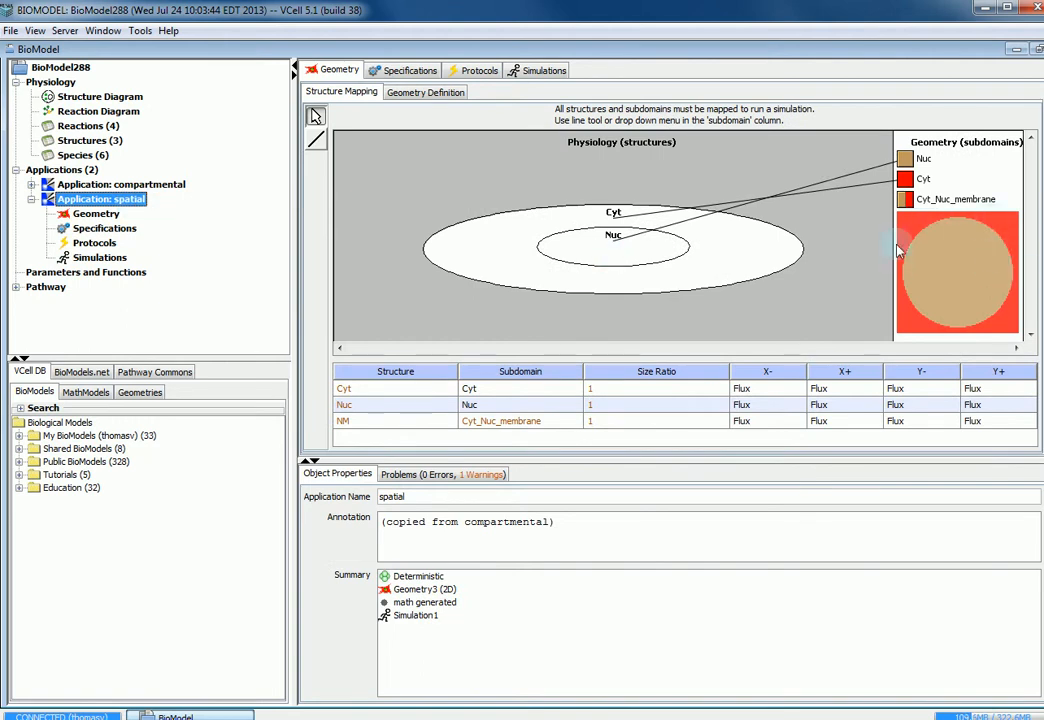
Step: Show the compartmental application's Simulation0 results as a table of BS, r, rB, rf and rfB over time
left_click(398, 76)
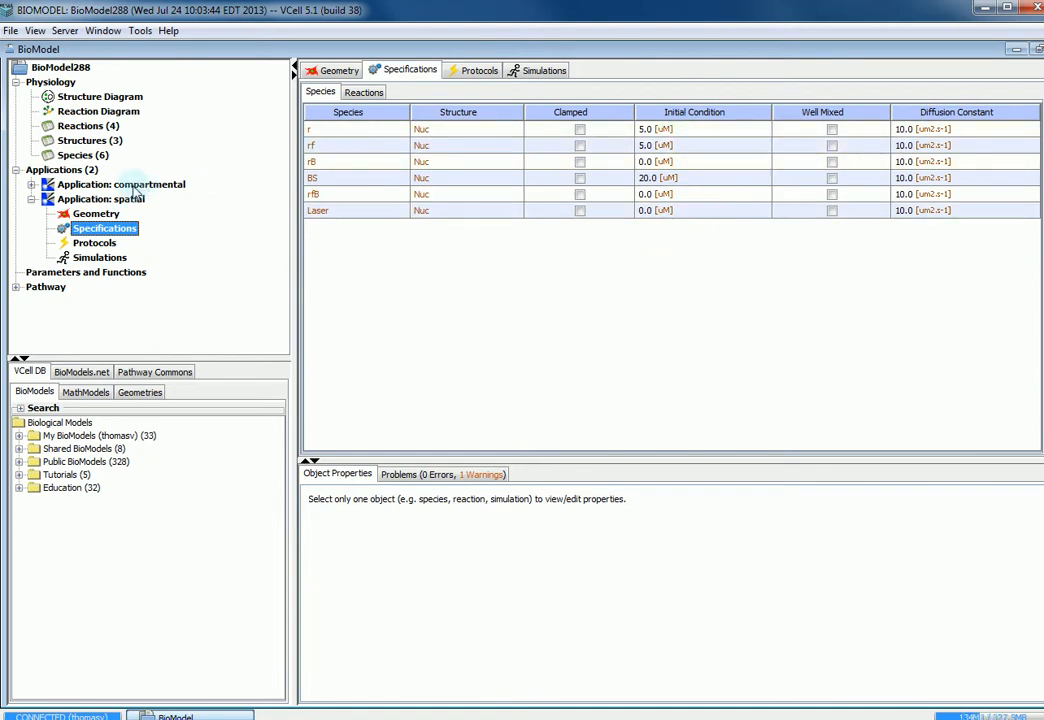
left_click(136, 187)
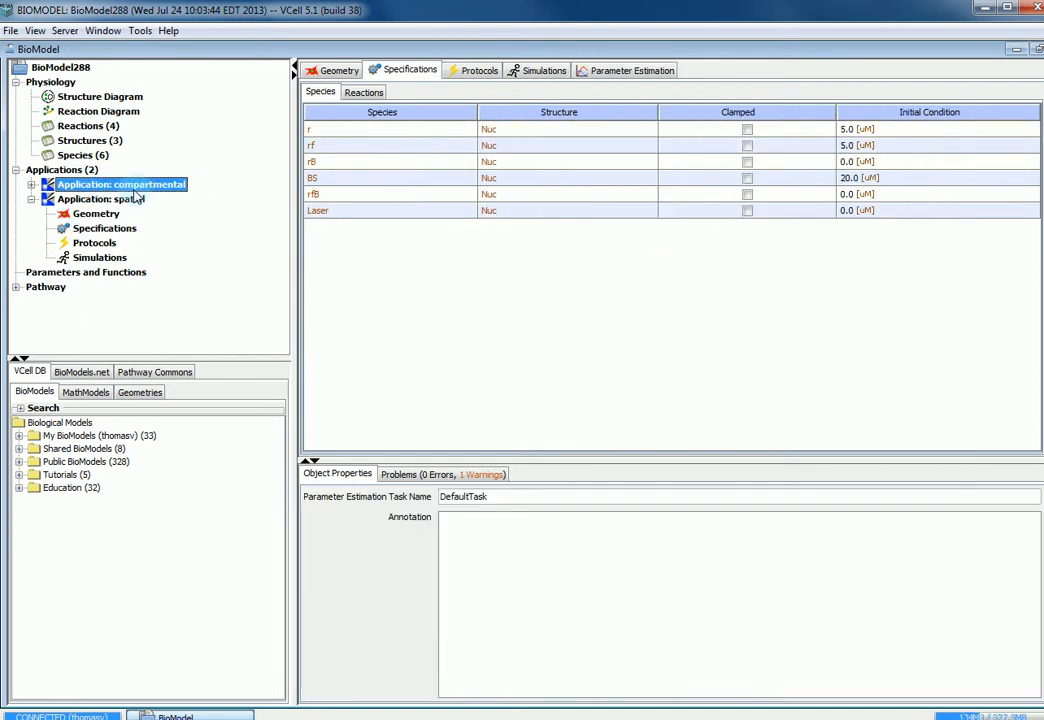
left_click(548, 72)
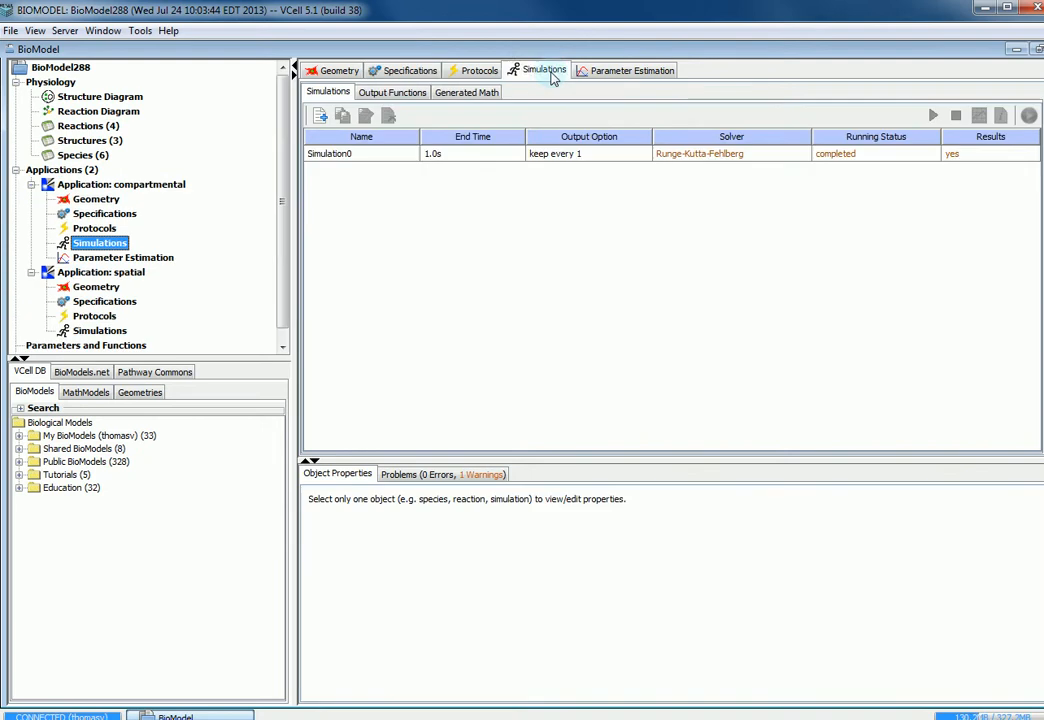
left_click(362, 157)
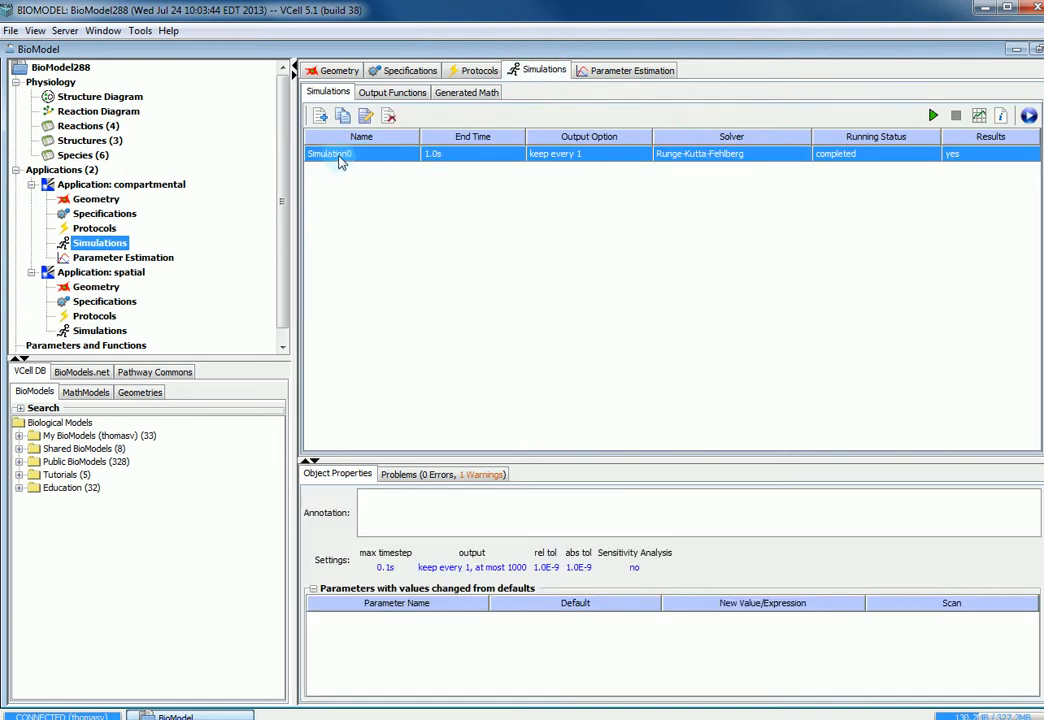
left_click(981, 117)
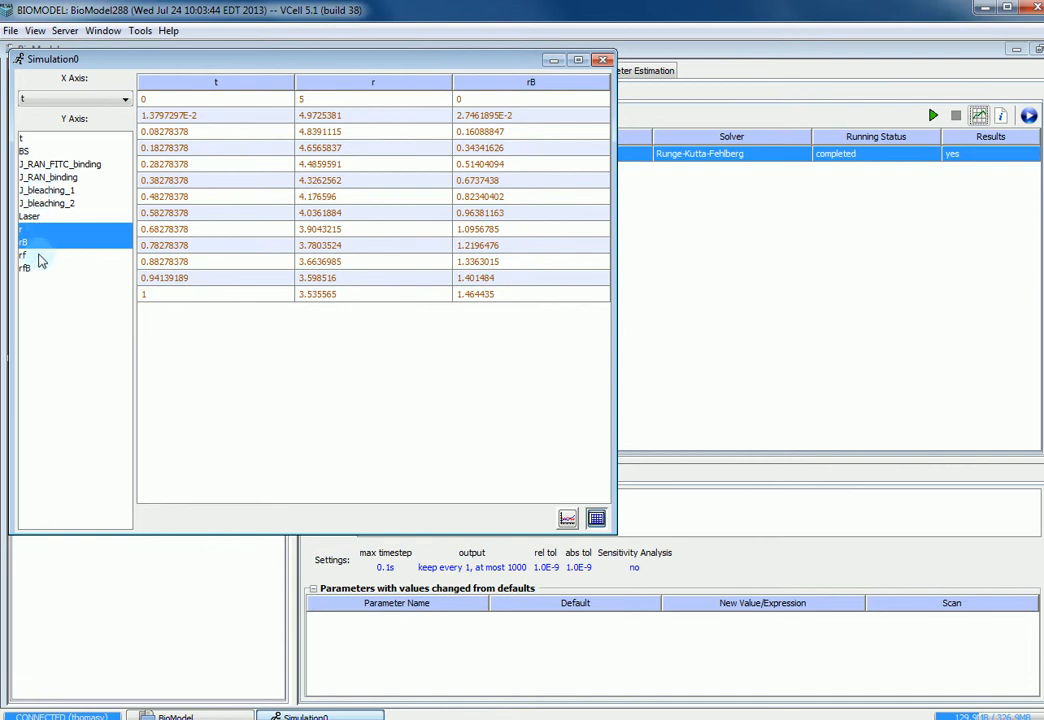
left_click(30, 150, "ctrl")
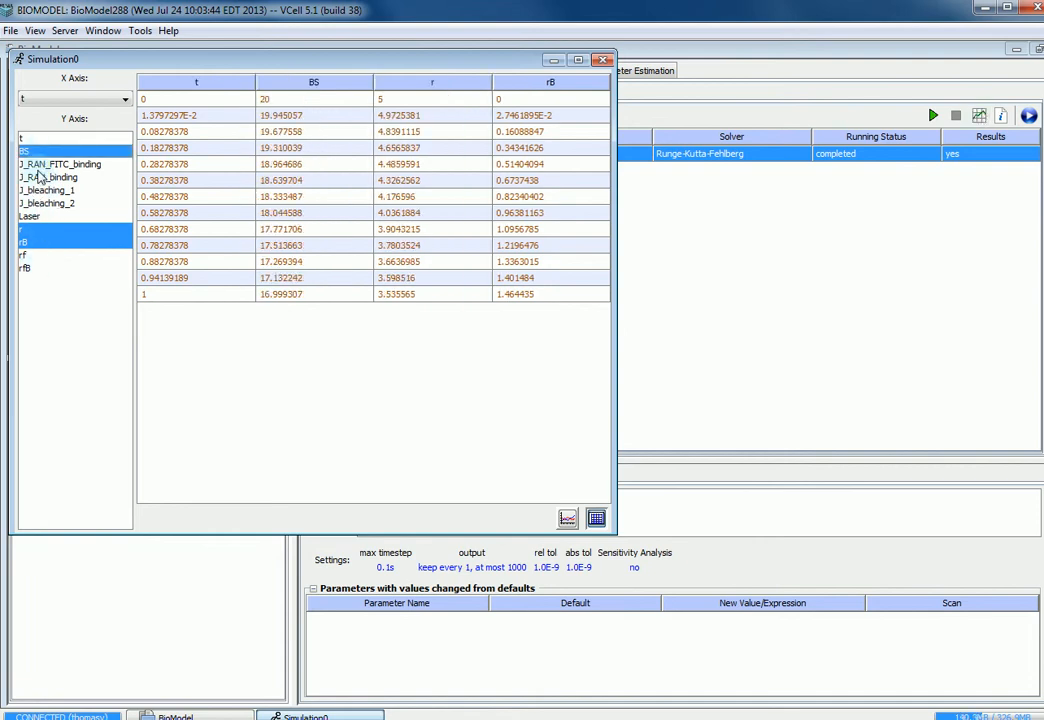
left_click(30, 255, "ctrl")
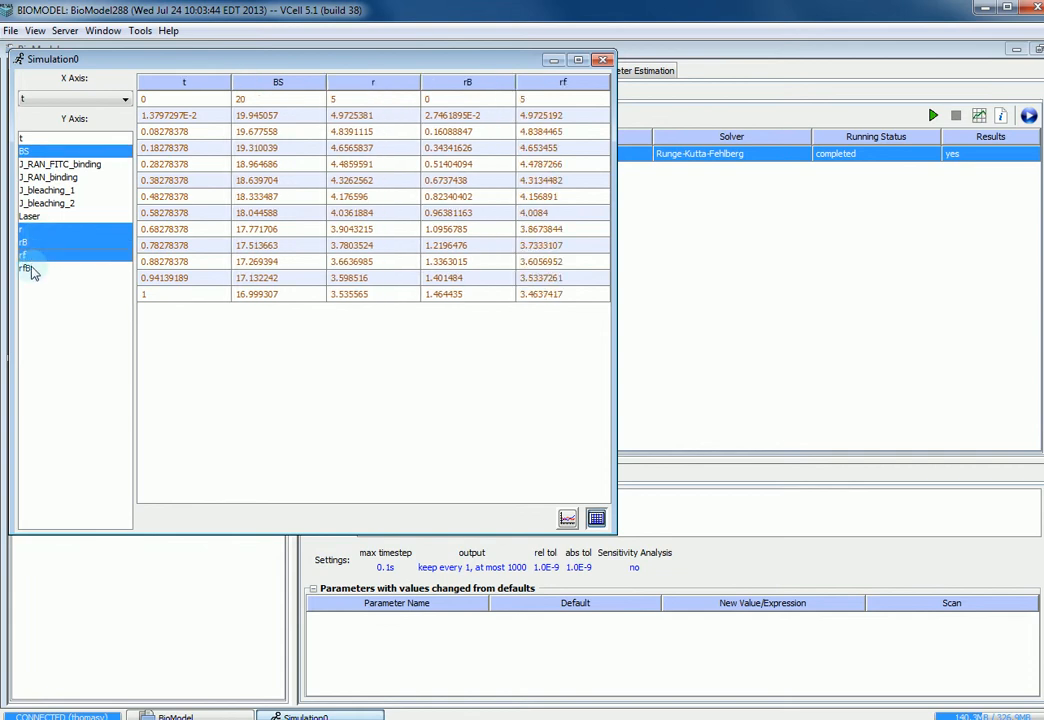
left_click(33, 270, "ctrl")
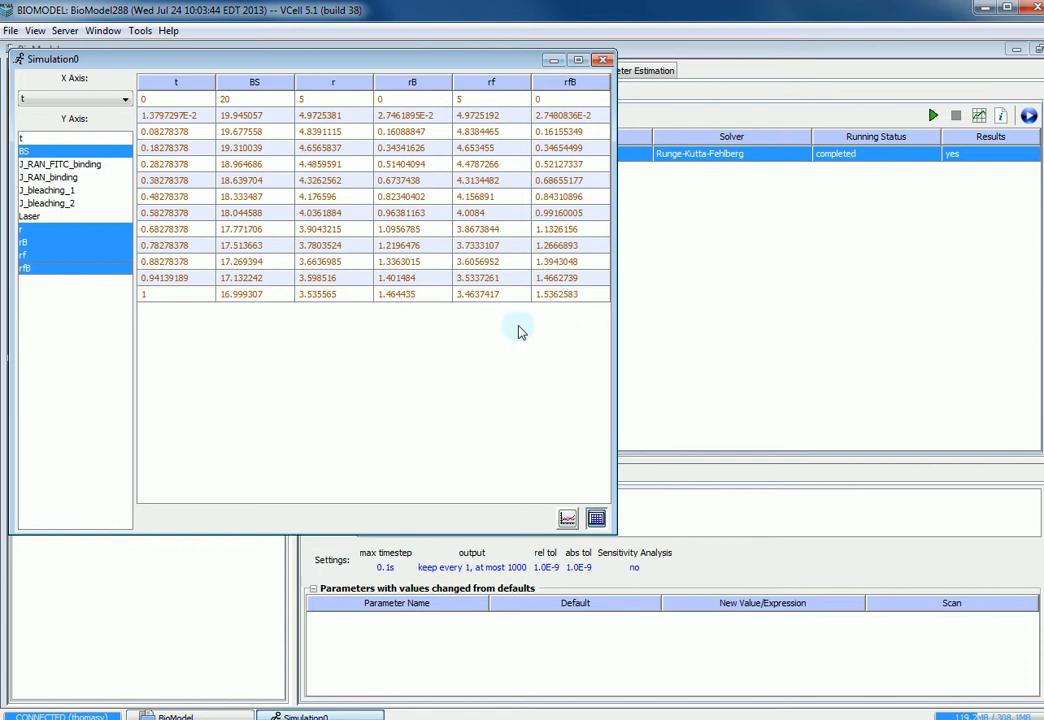
Step: Copy the BS, r, rB, rf and rfB values at time 1 from the results table and close the results
left_click_drag(225, 298, 575, 310)
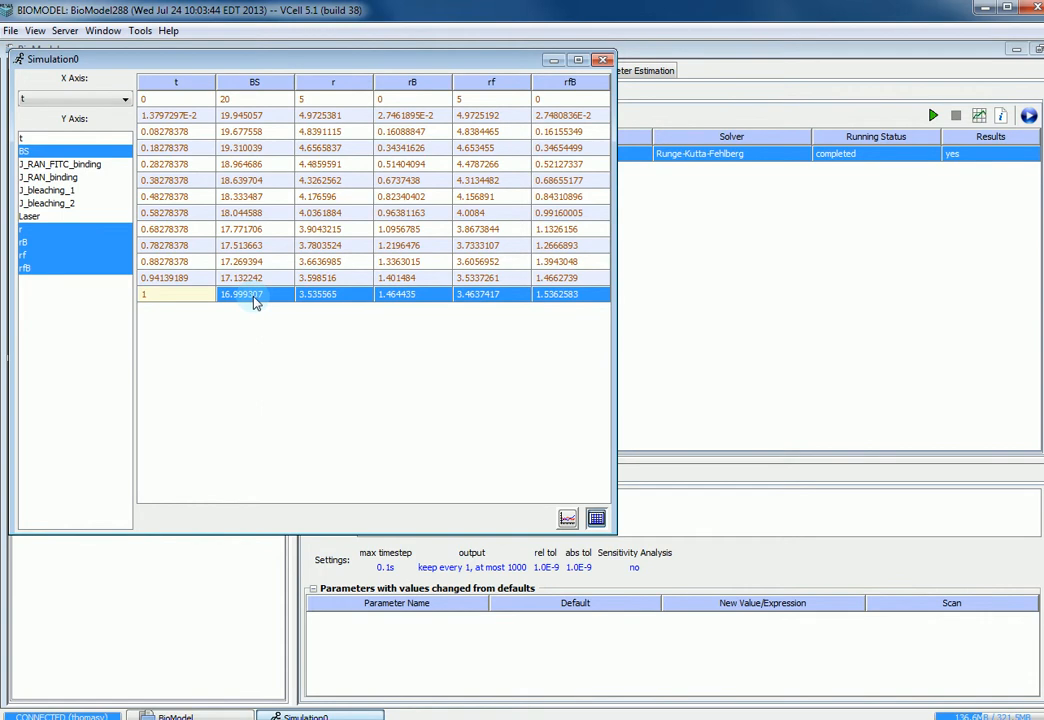
right_click(222, 297)
left_click(294, 308)
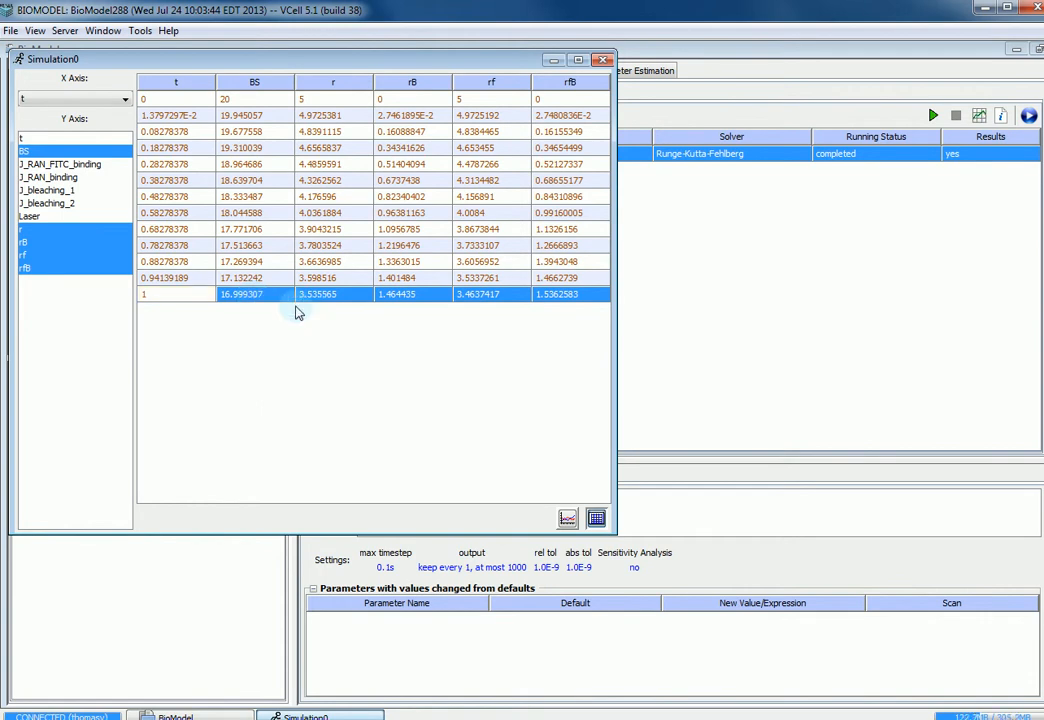
left_click(604, 62)
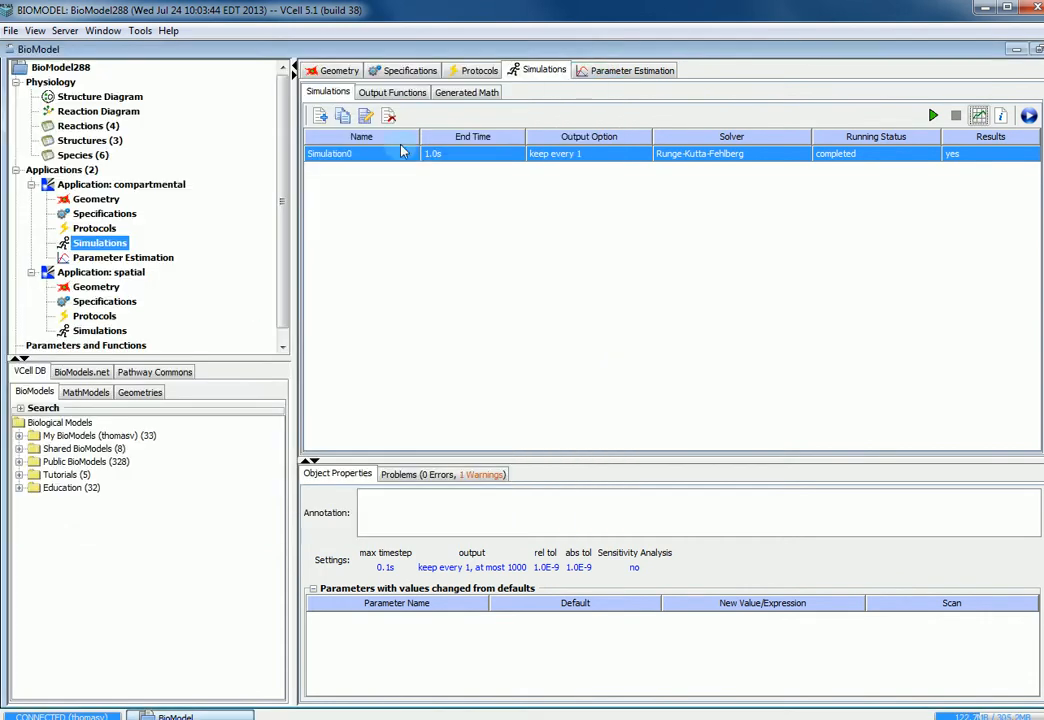
Step: Paste all the copied concentrations as initial conditions for r, rf, rB, BS and rfB in the spatial application's species specifications
left_click(97, 273)
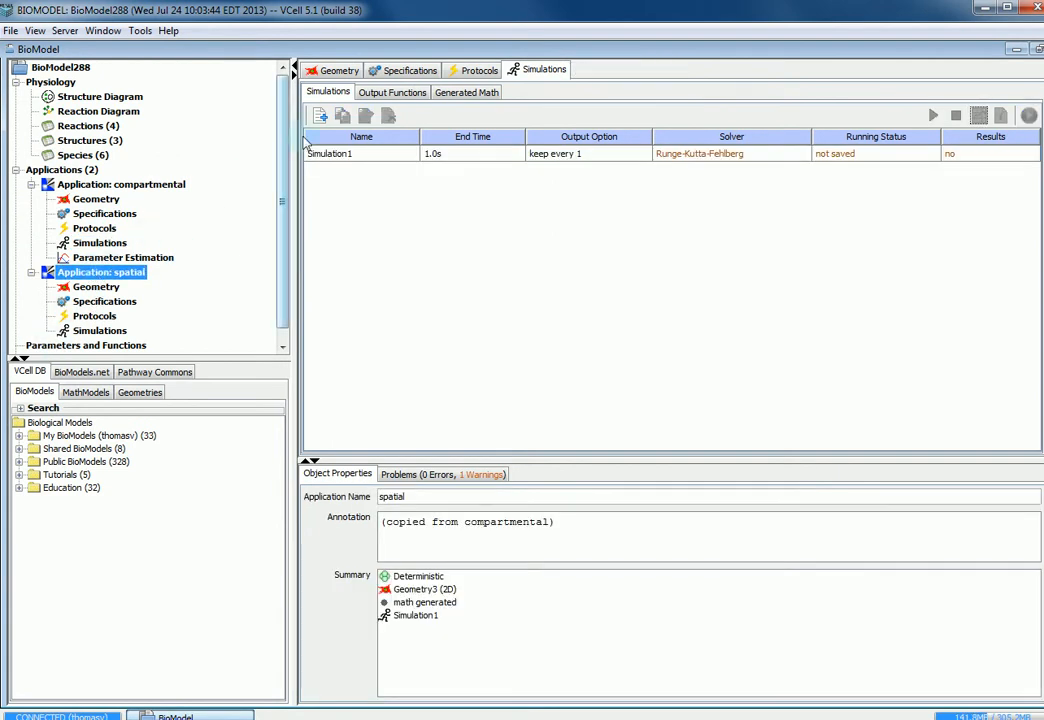
left_click(395, 74)
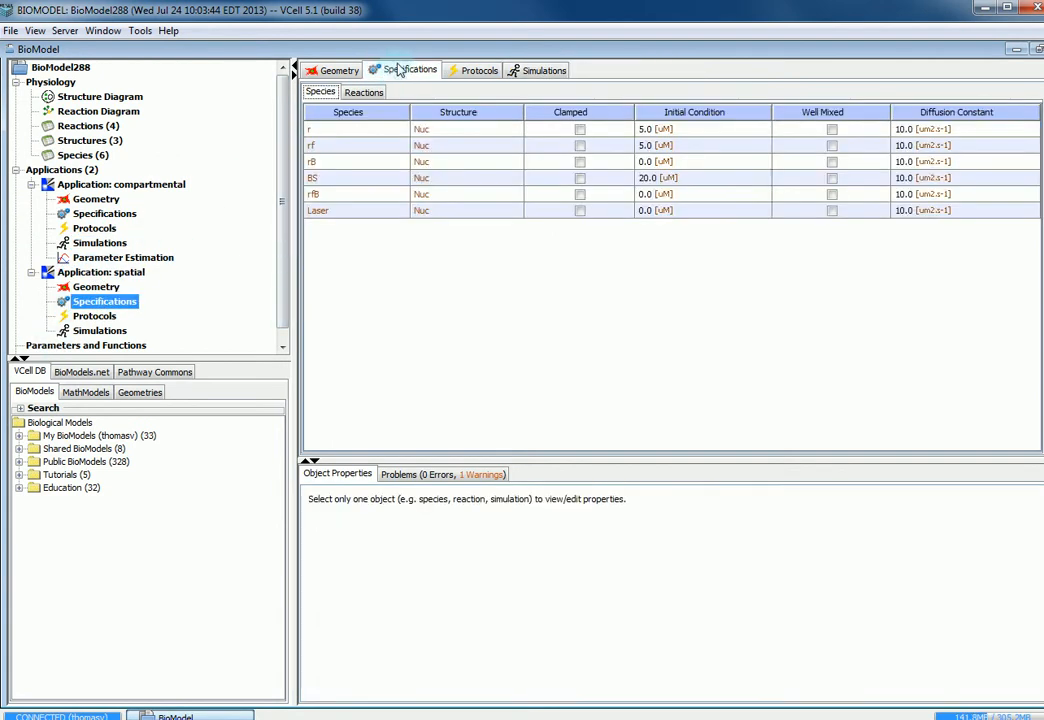
right_click(651, 132)
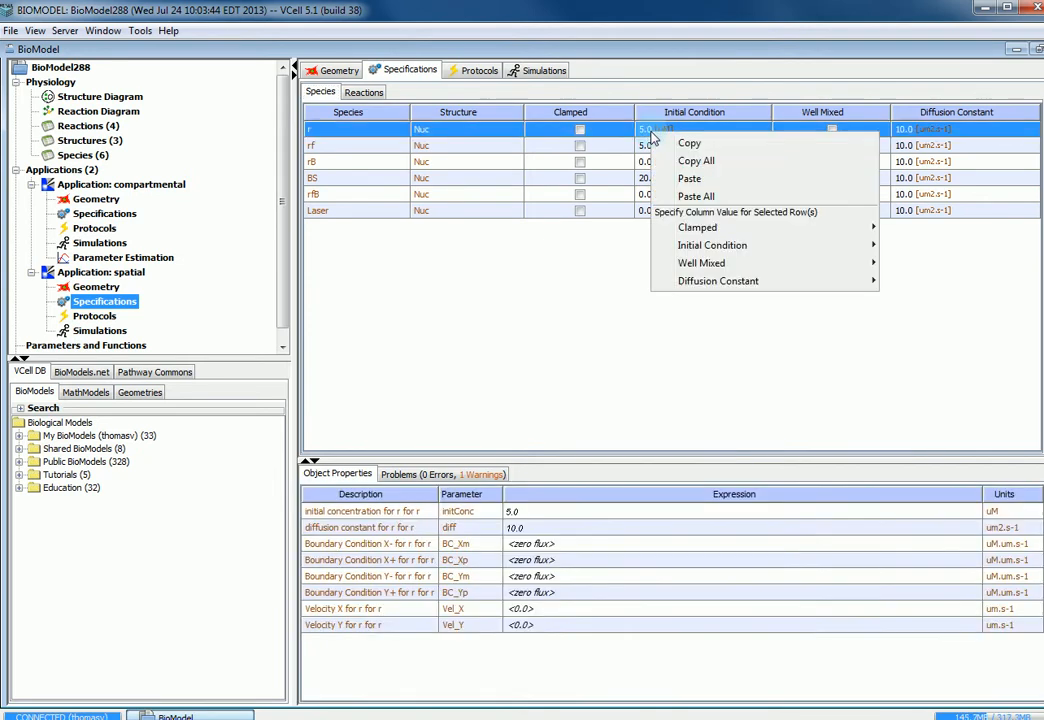
left_click(694, 197)
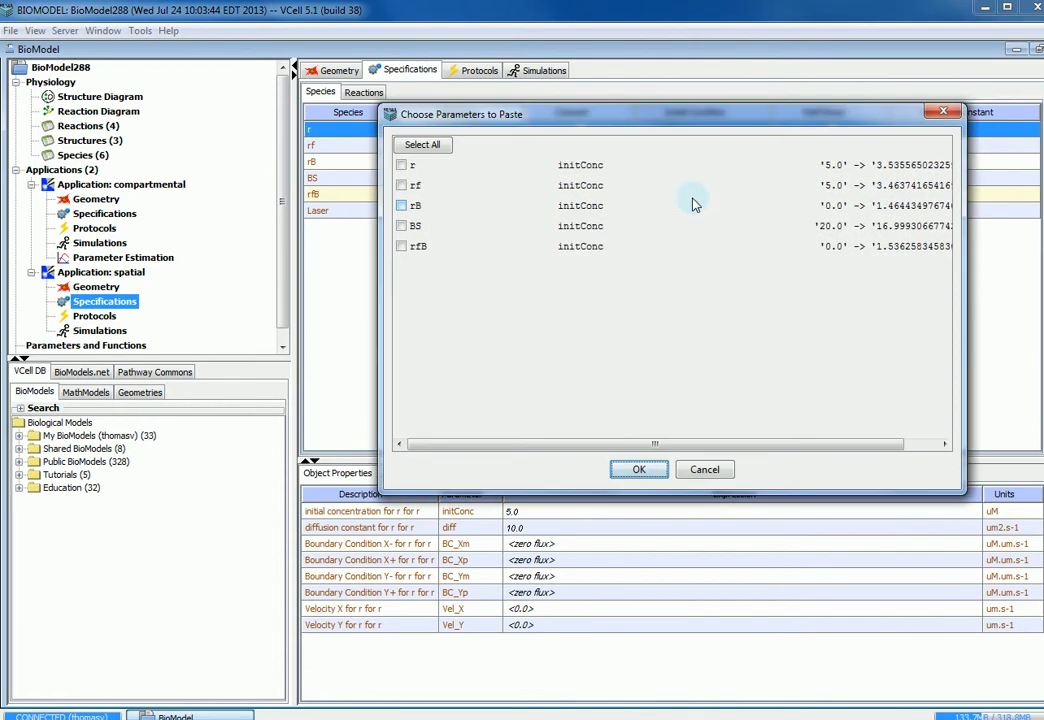
left_click(428, 148)
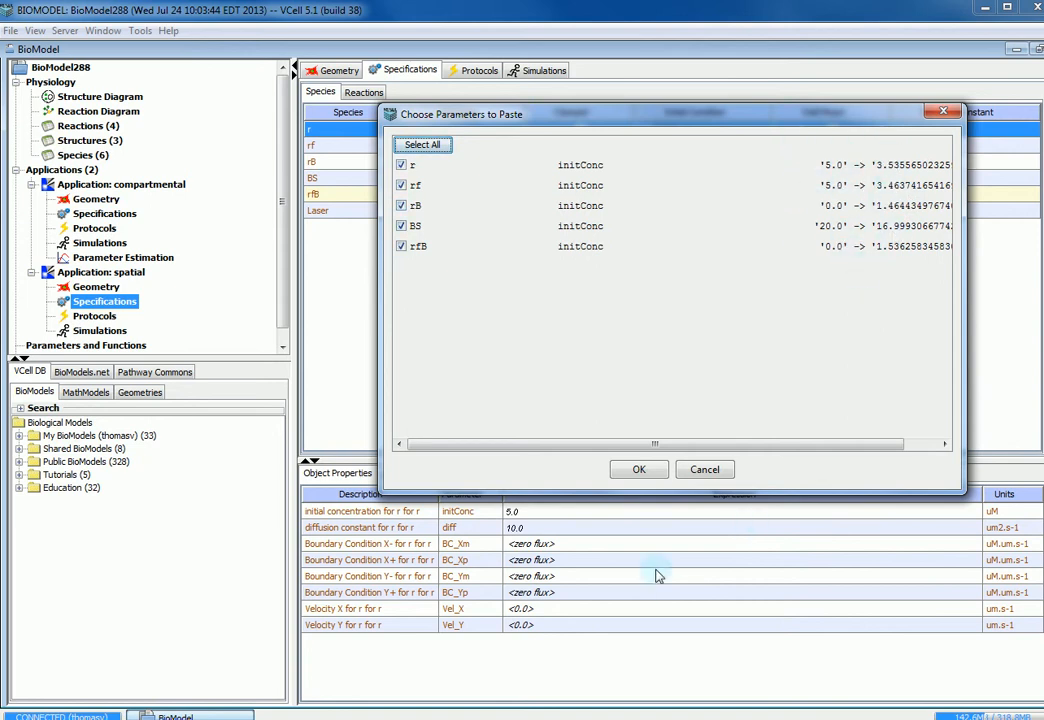
left_click(648, 475)
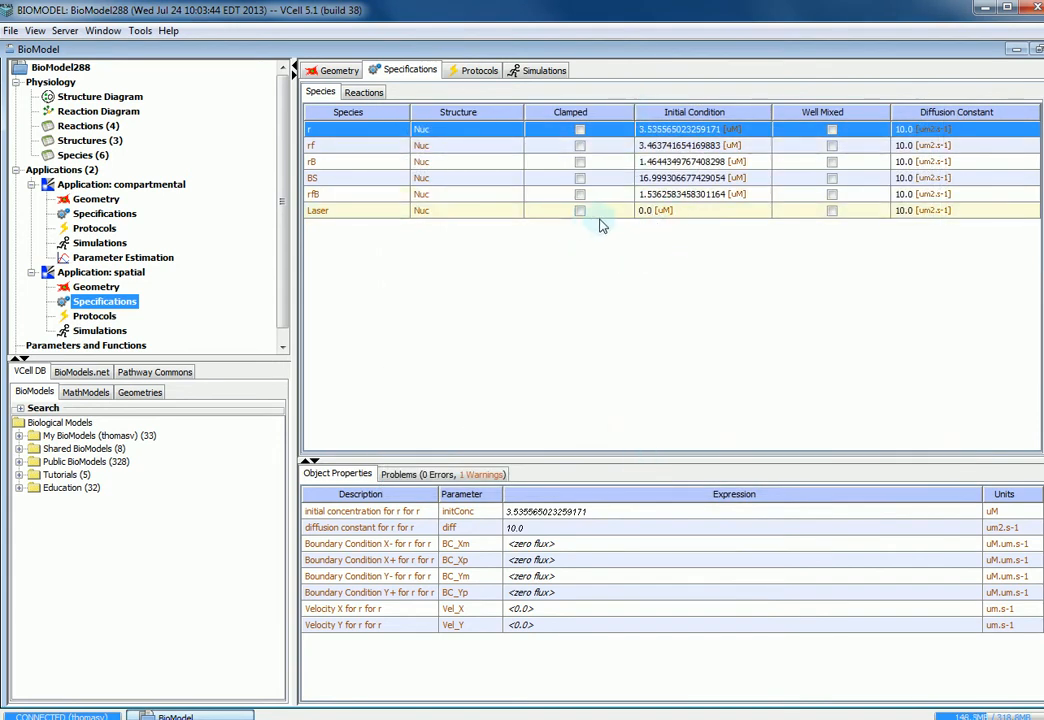
Step: Set the Laser species' initial condition in the spatial application to ((x>-5.0)&&(x<5.0)&&(y>-5.0)&&(y<5.0))
double_click(685, 218)
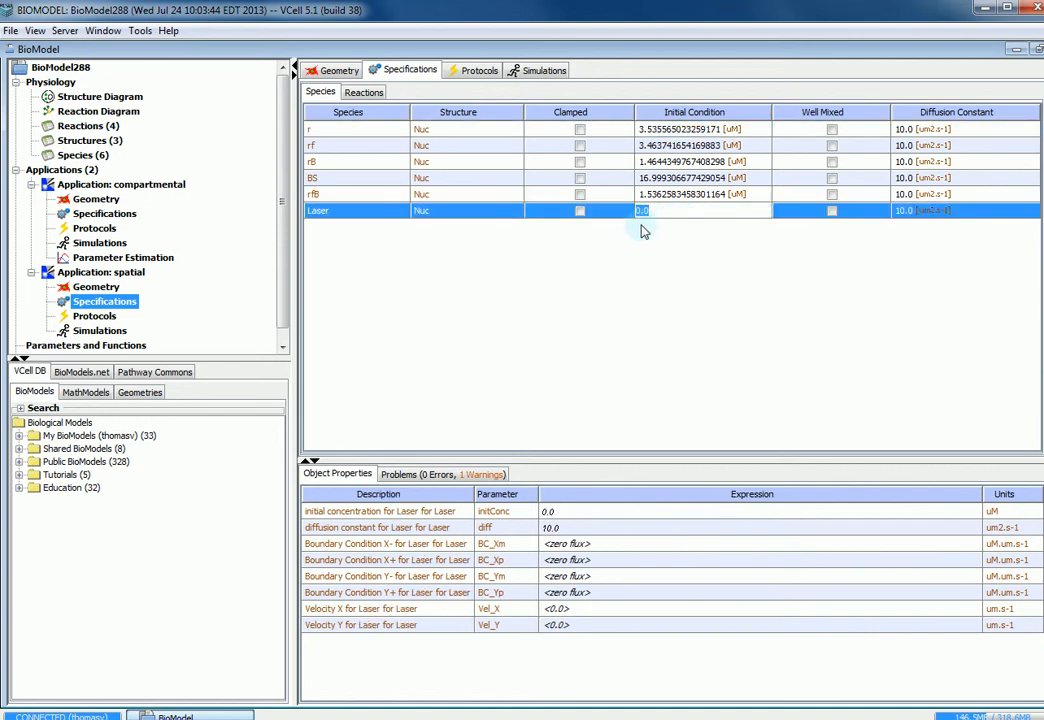
type("(")
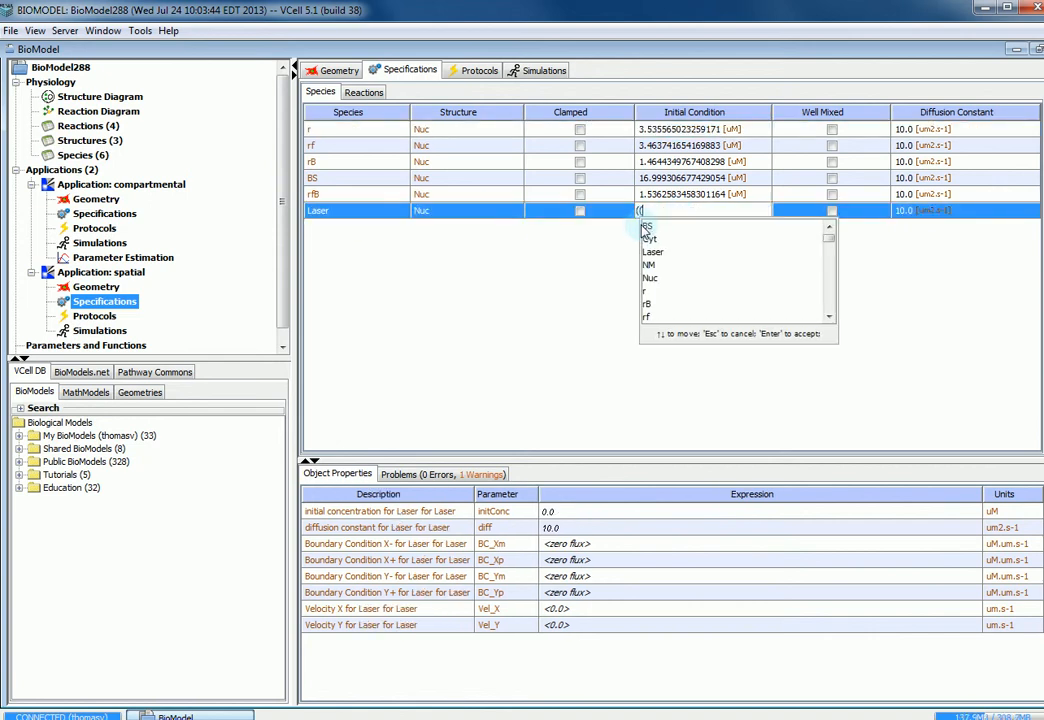
type("(x")
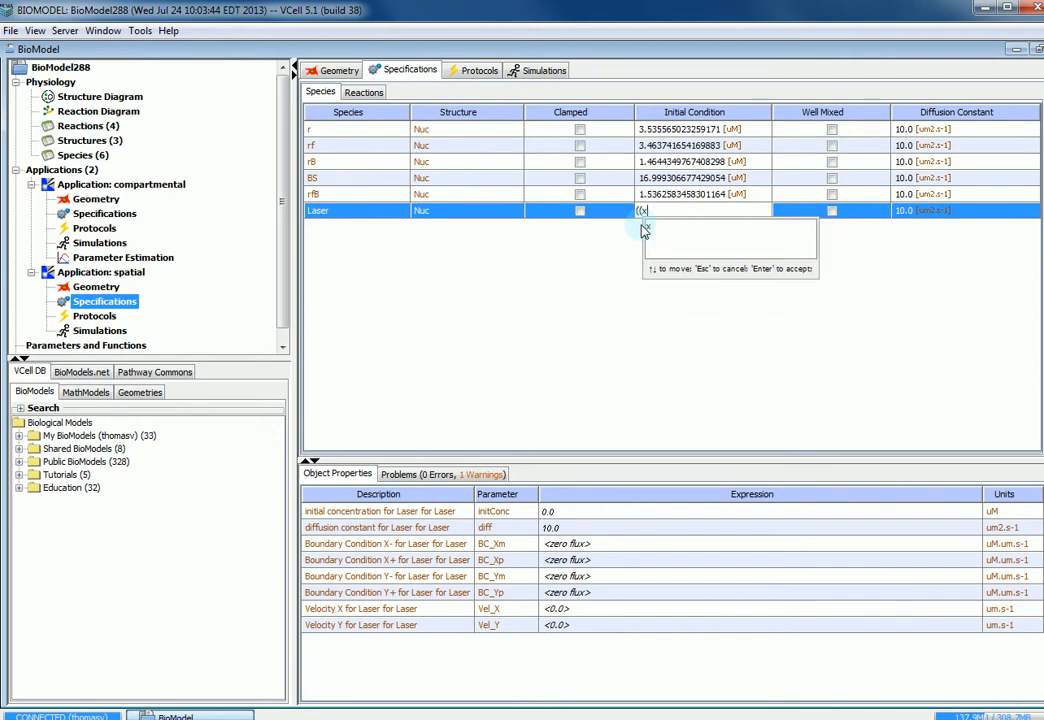
type(">-5.0")
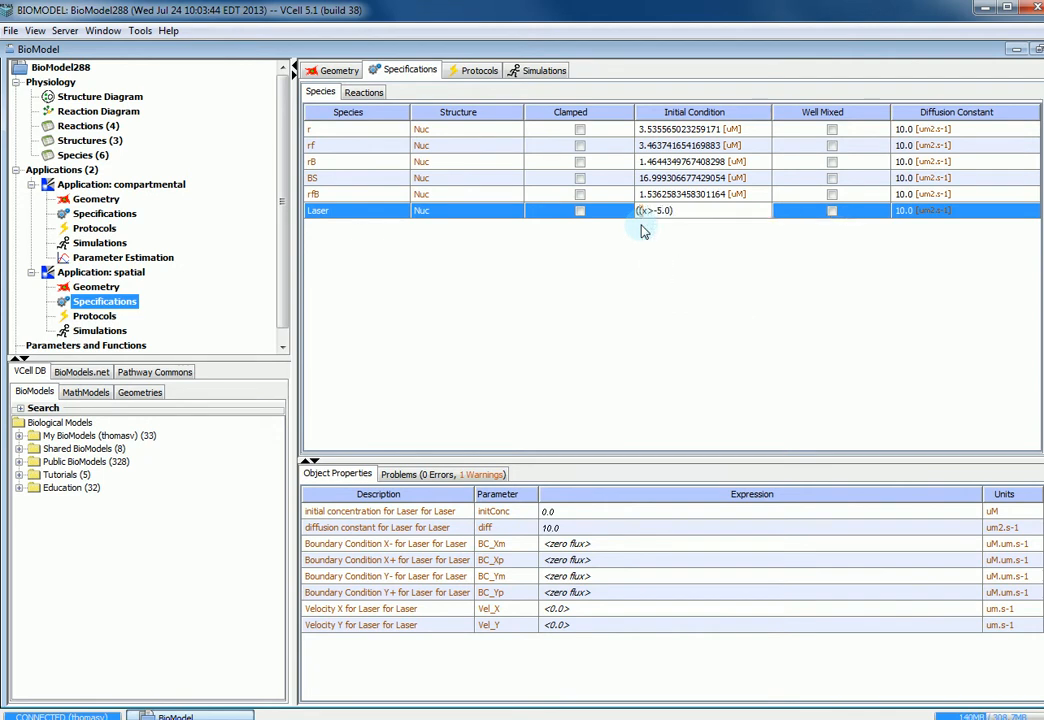
type(")&&")
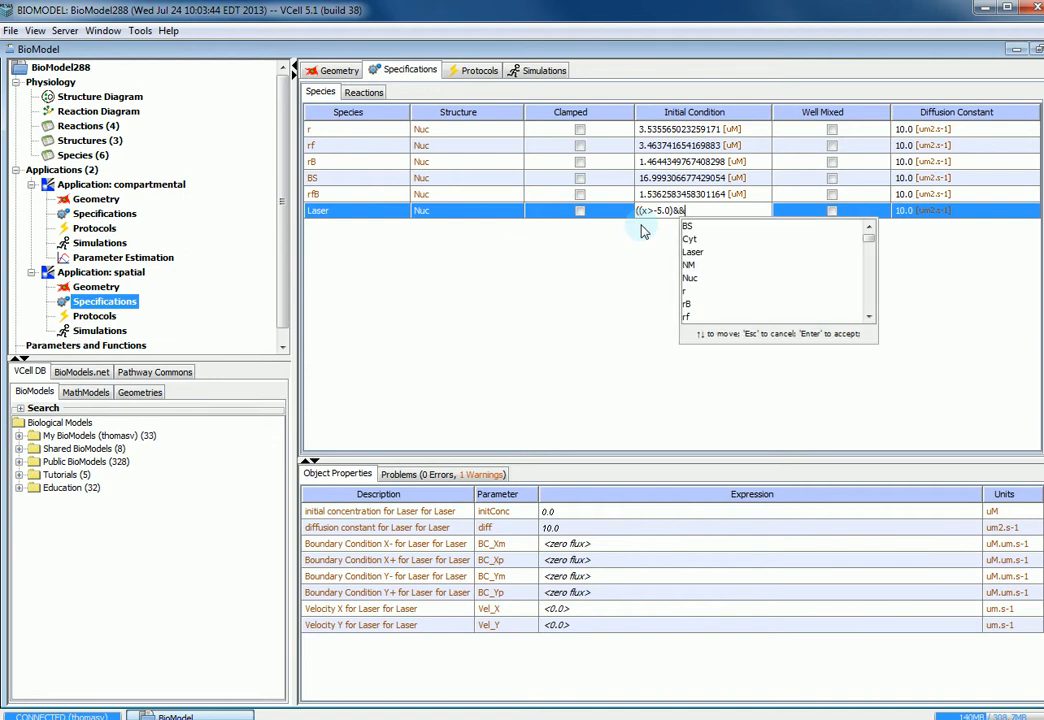
type("(")
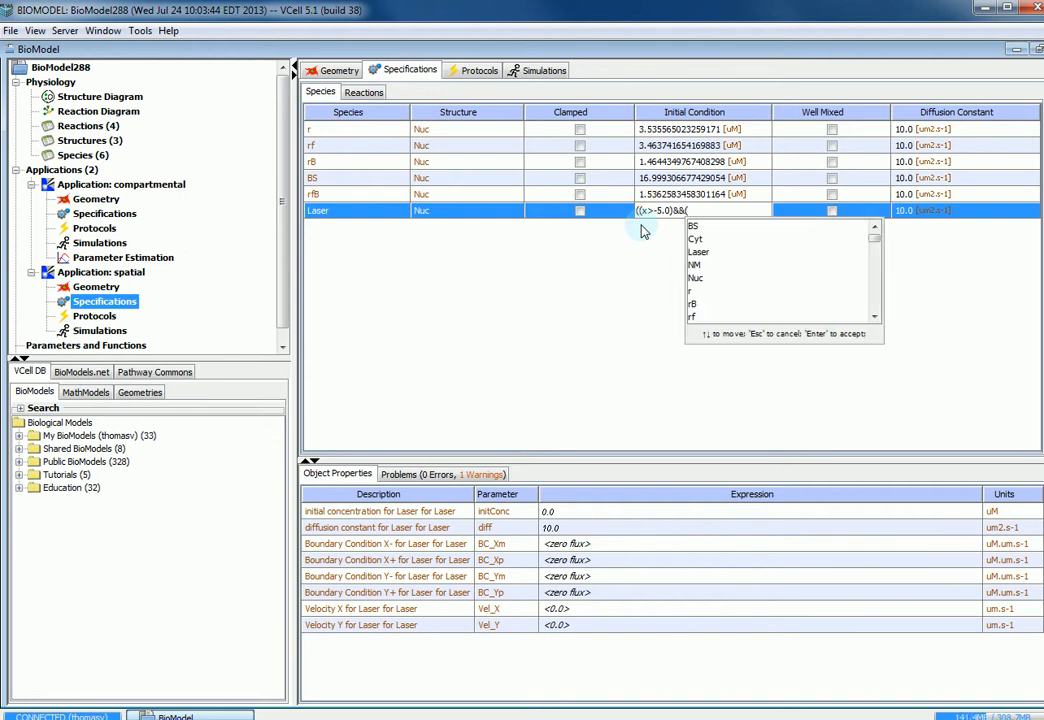
type("x<5.")
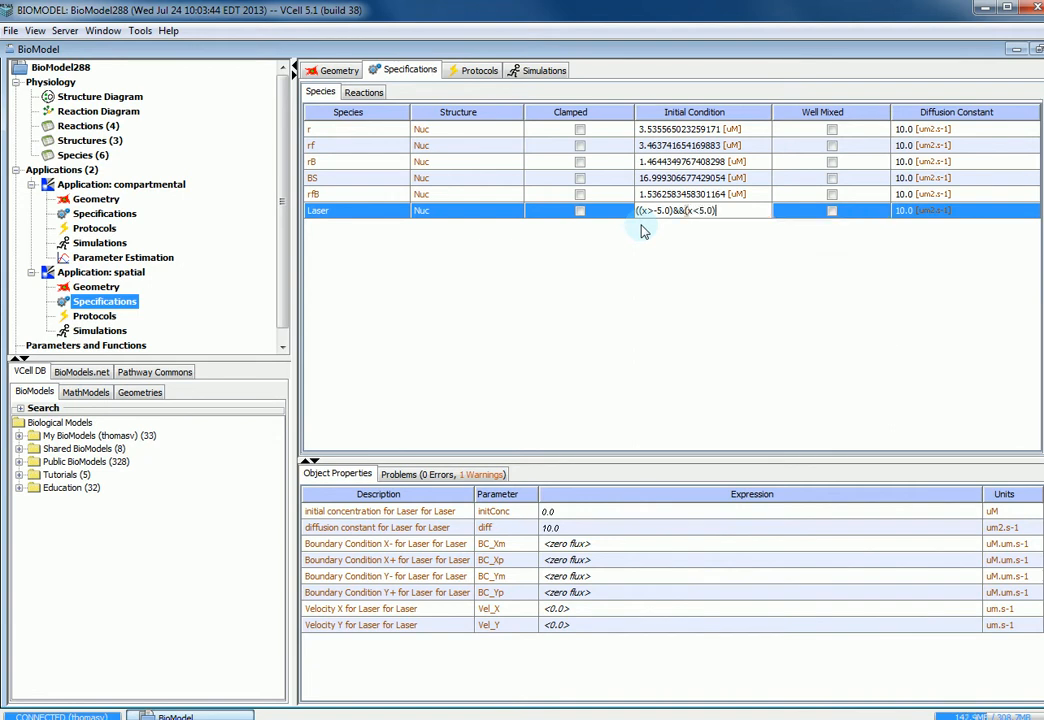
type("0)&&")
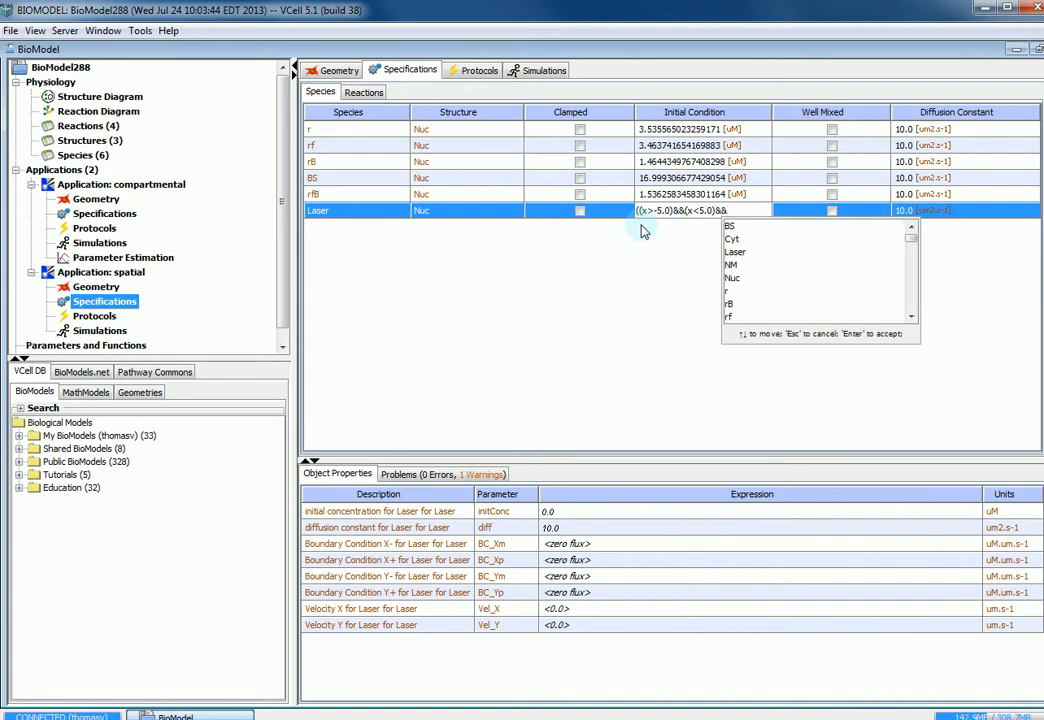
type("(")
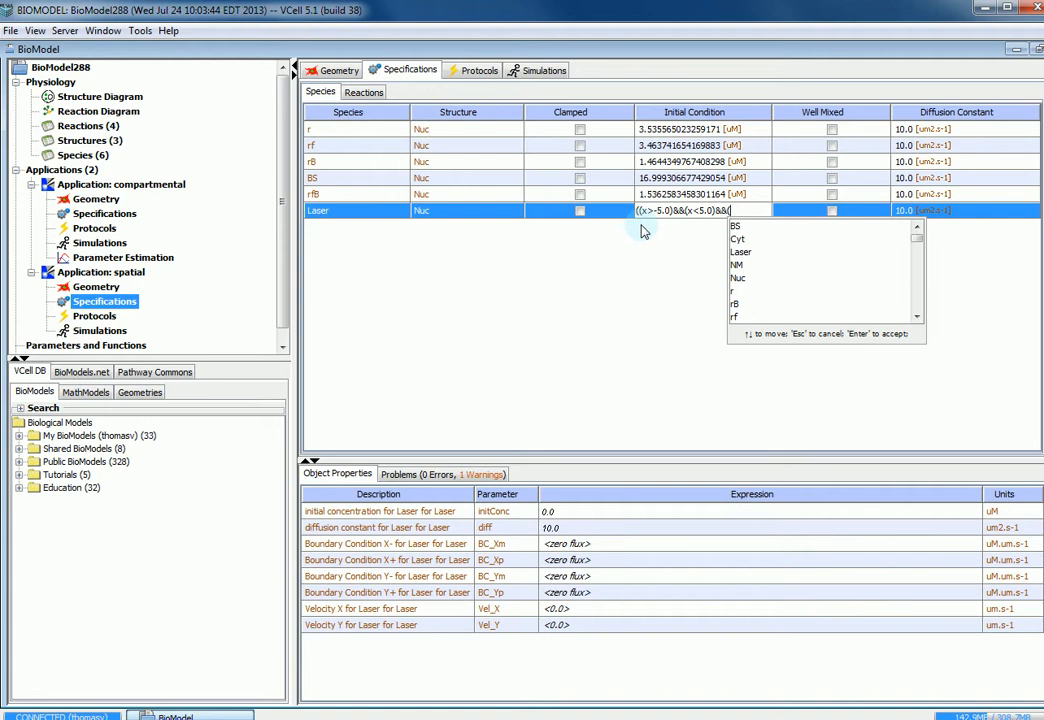
type("y>-5.")
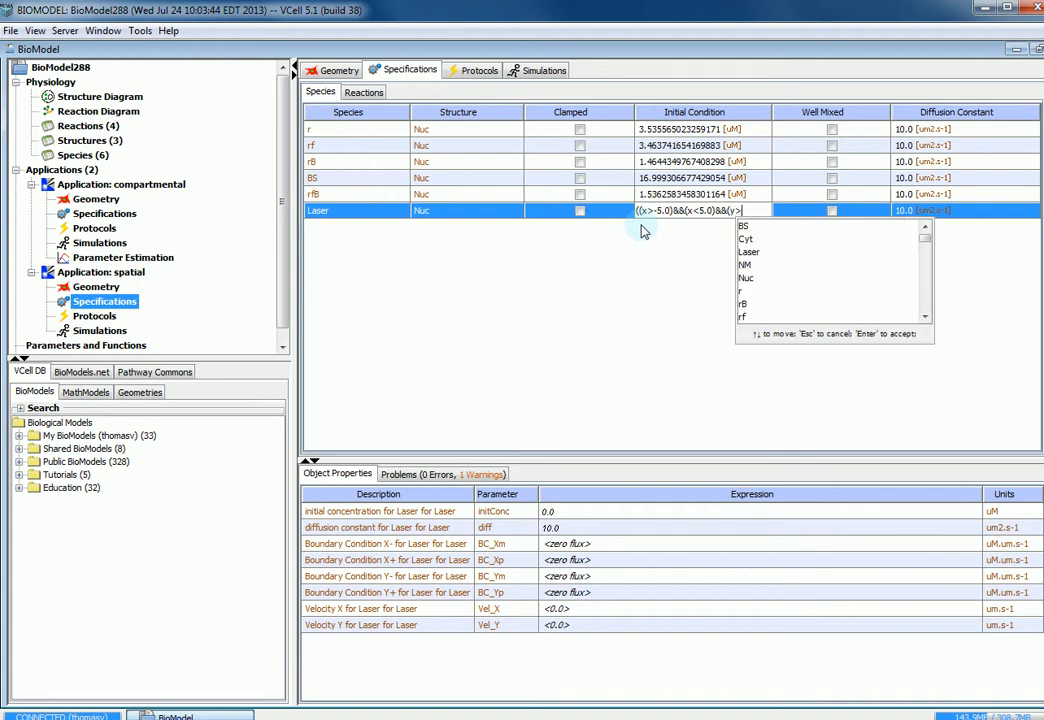
type("0)")
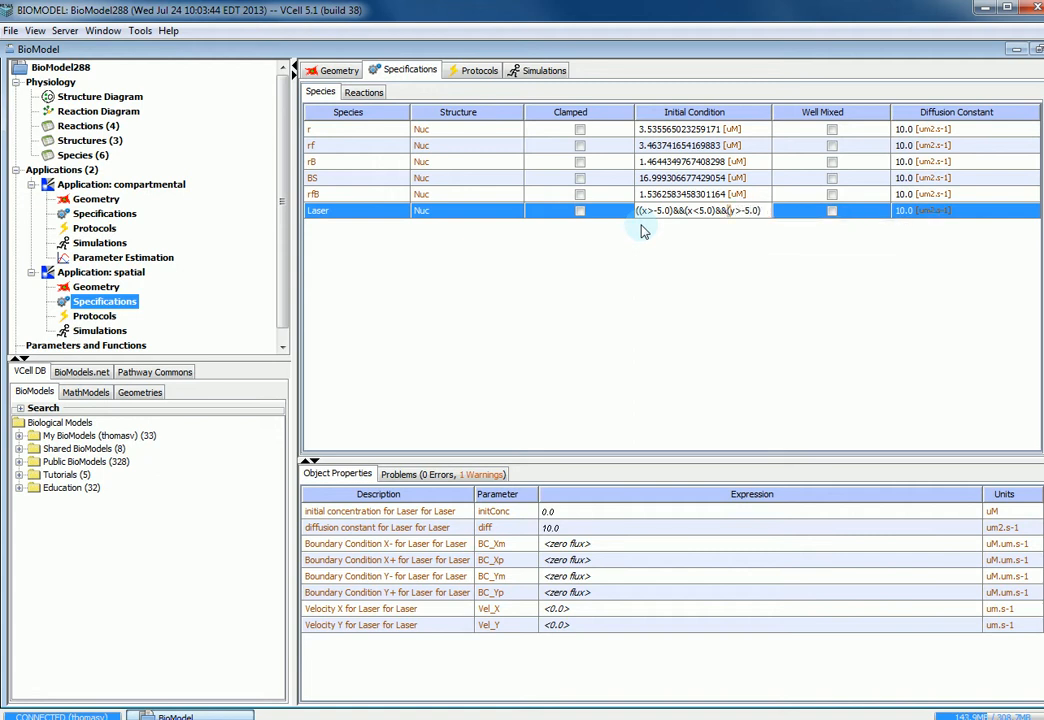
type("&&(")
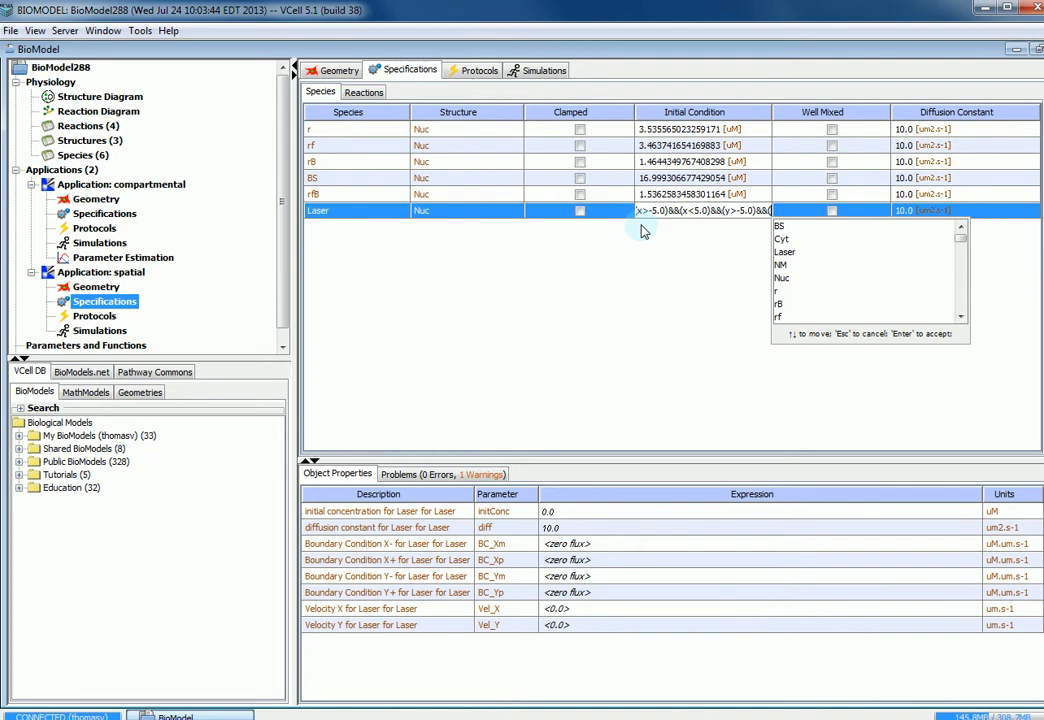
type("y<5.0))")
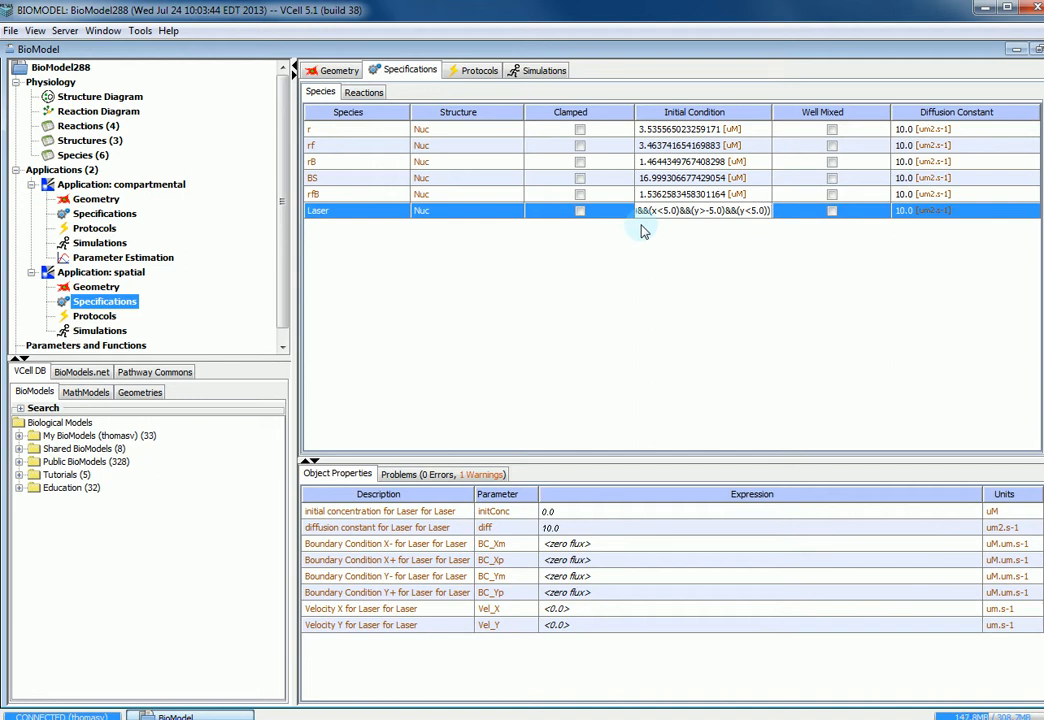
key("Return")
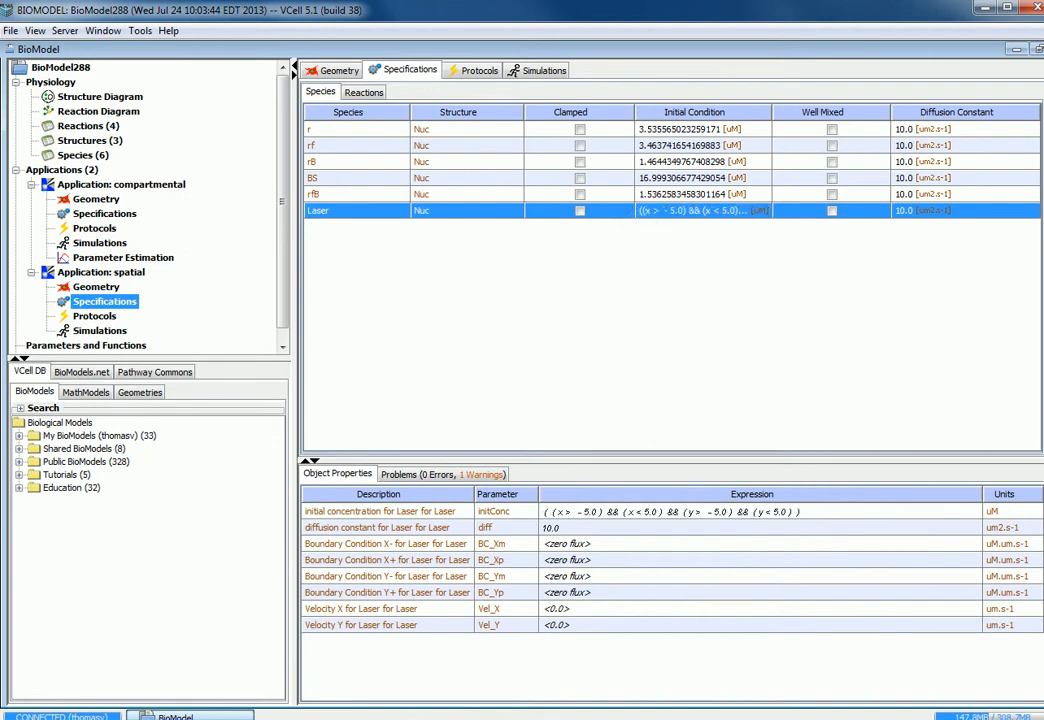
Step: Check the spatial application's reaction specifications and try to edit its Simulation1
left_click(374, 92)
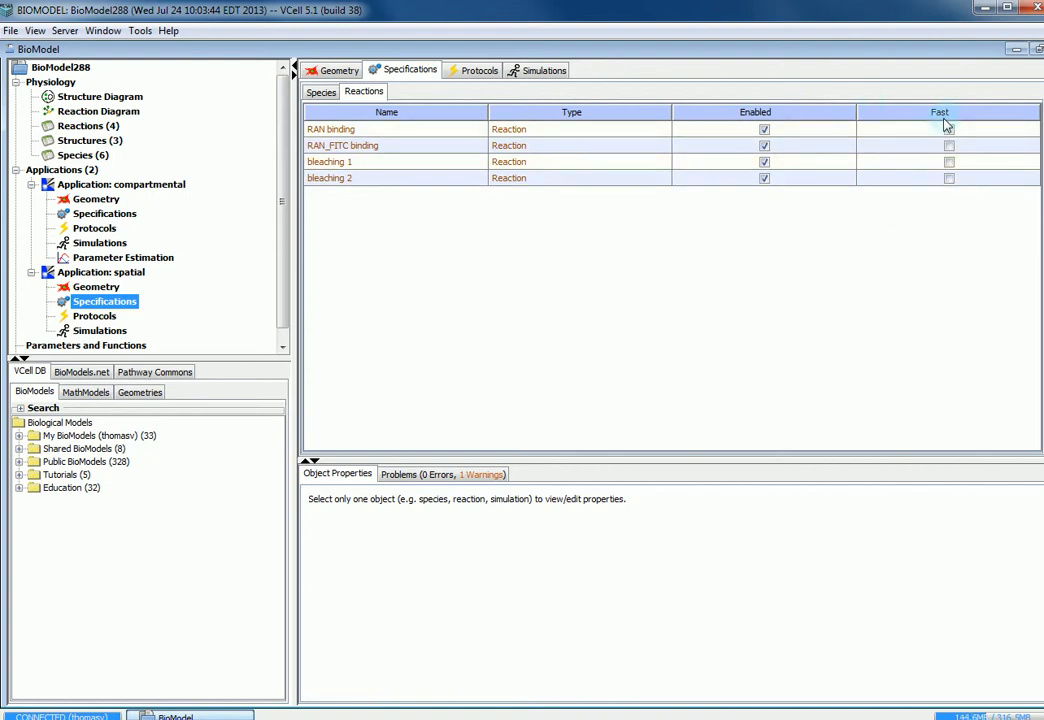
left_click(535, 76)
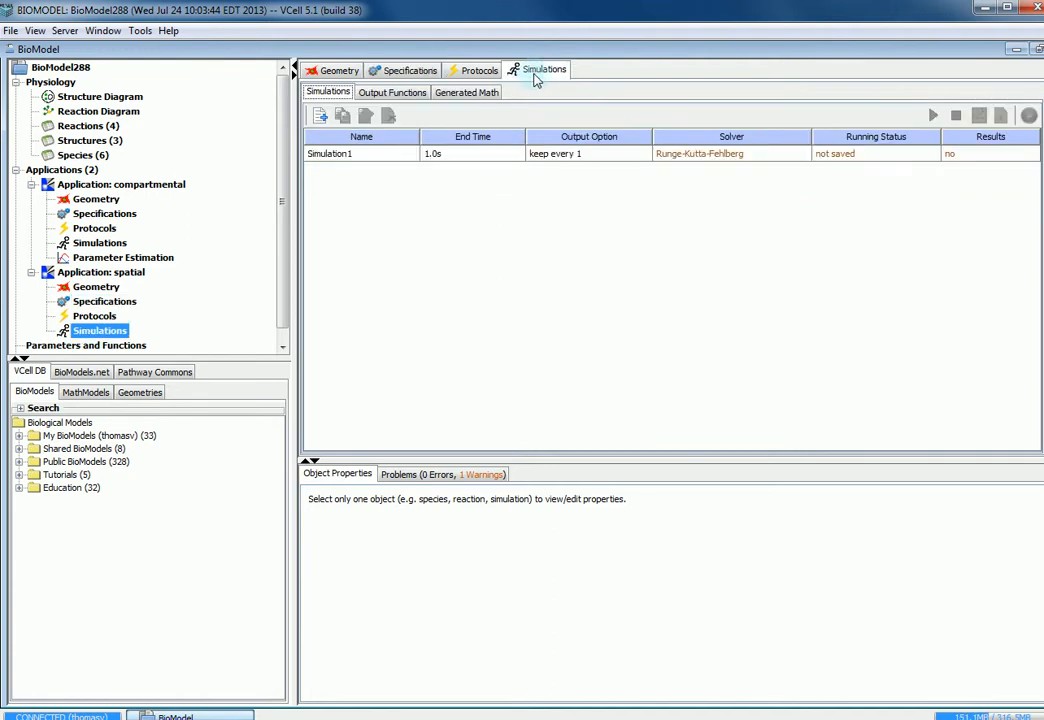
left_click(340, 154)
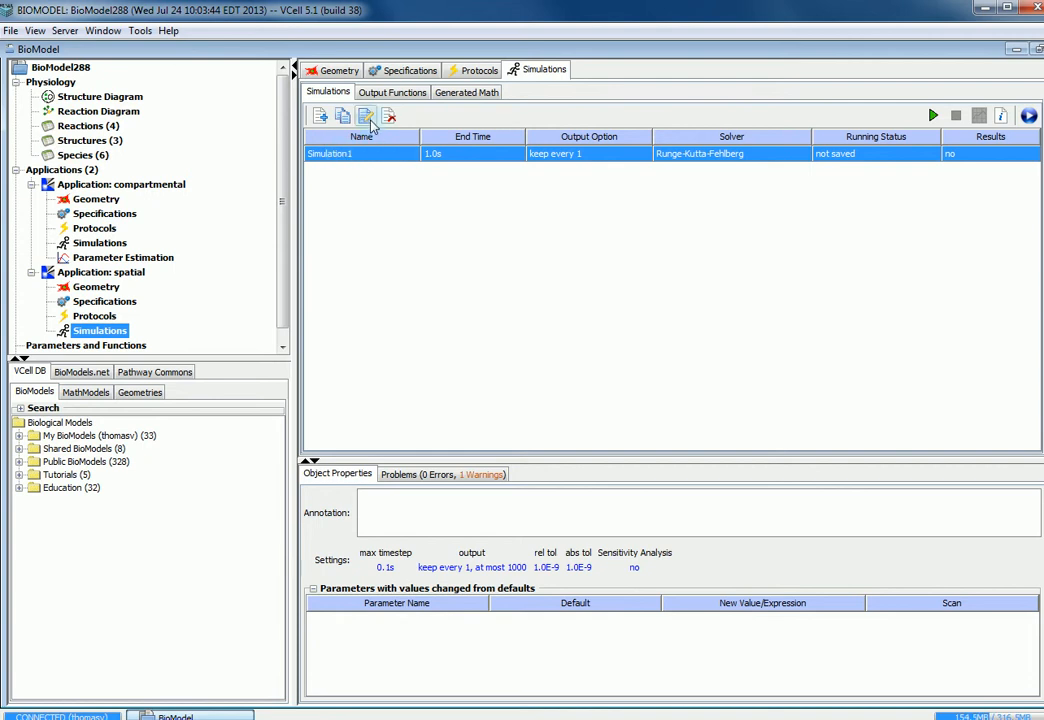
left_click(366, 116)
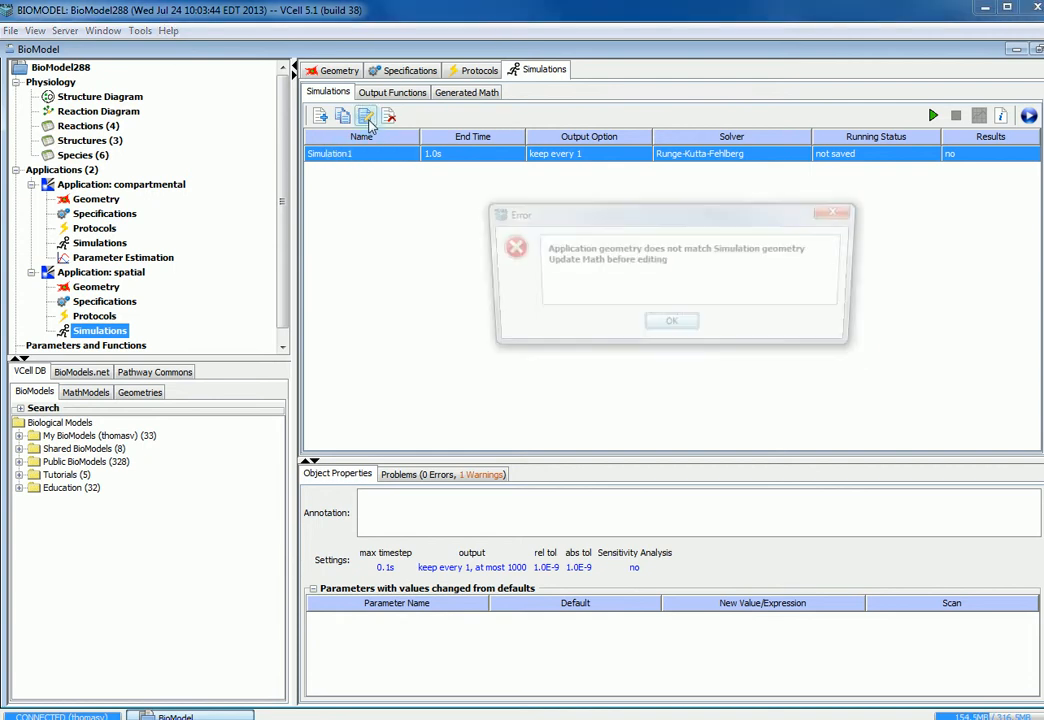
left_click(676, 326)
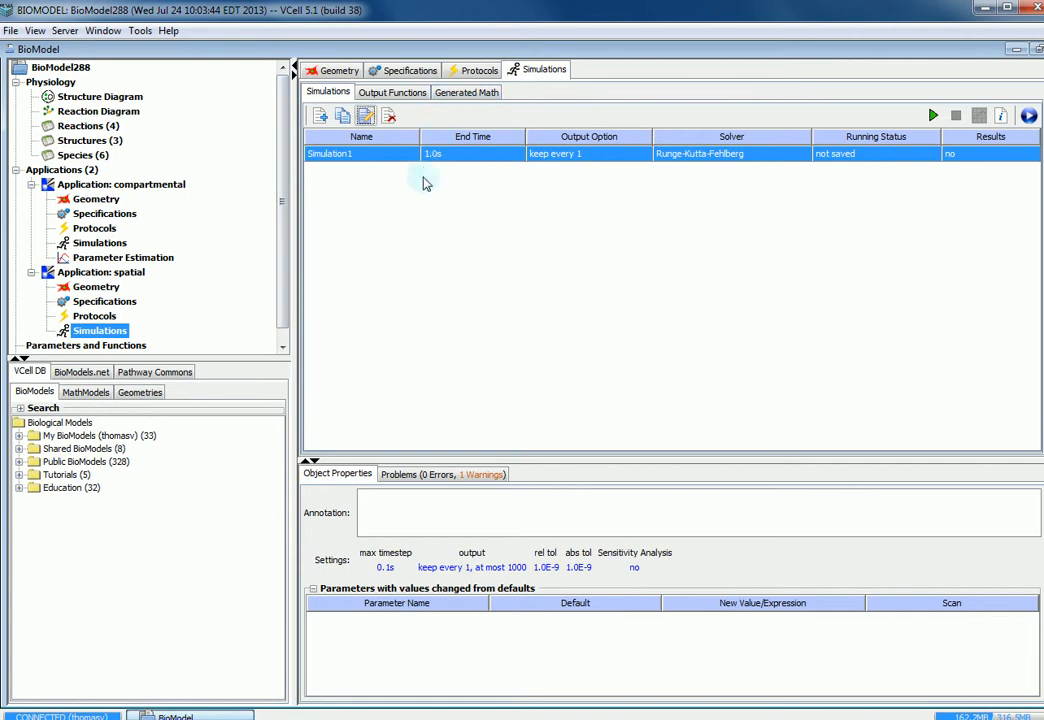
Step: Refresh the generated math of the spatial application and dismiss the units warning
left_click(460, 93)
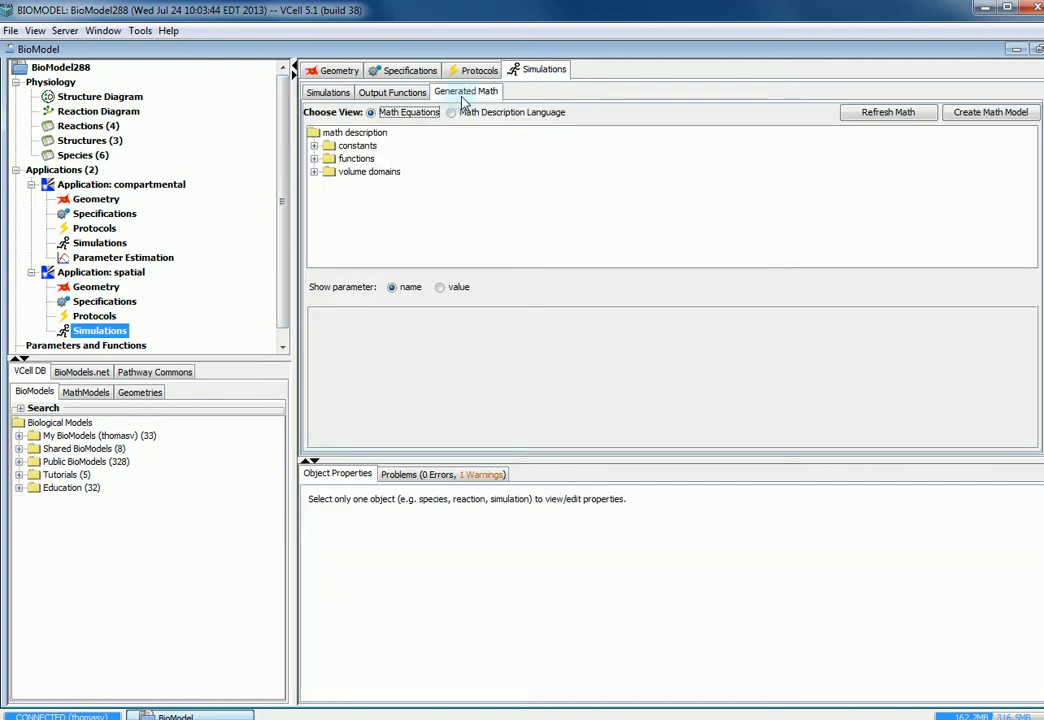
left_click(331, 95)
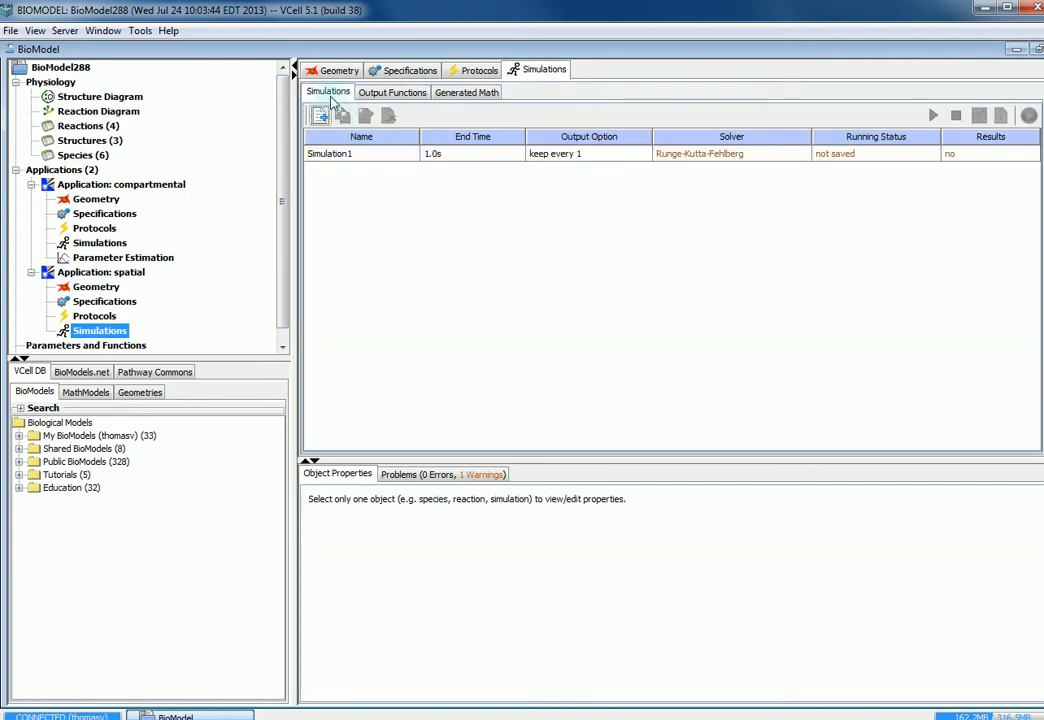
left_click(393, 156)
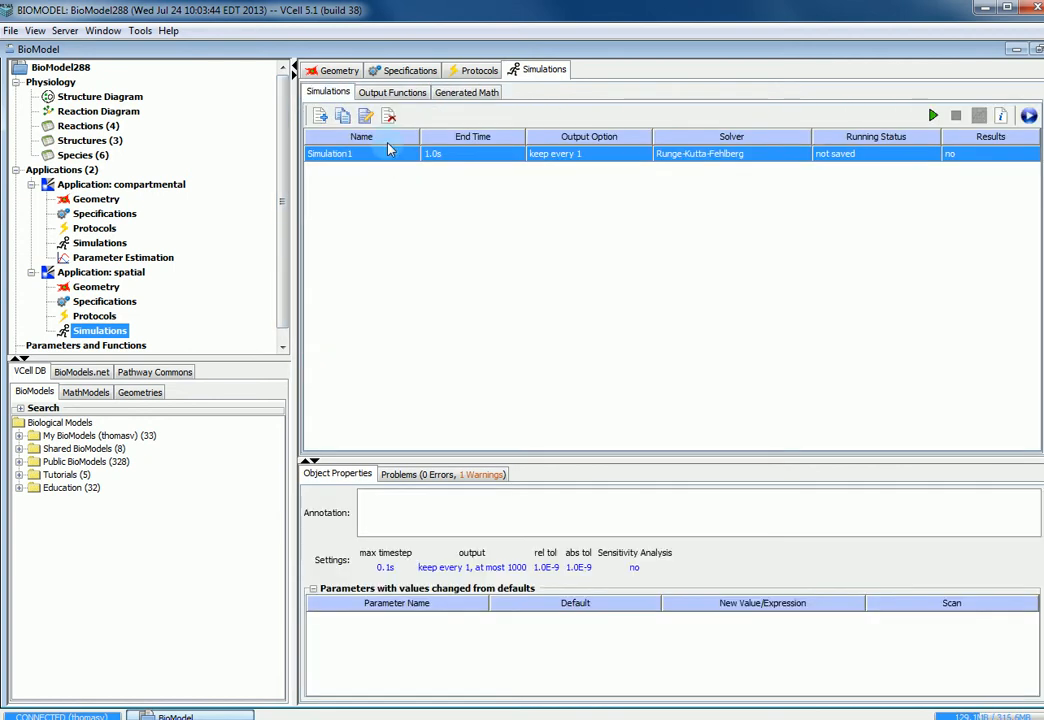
left_click(466, 97)
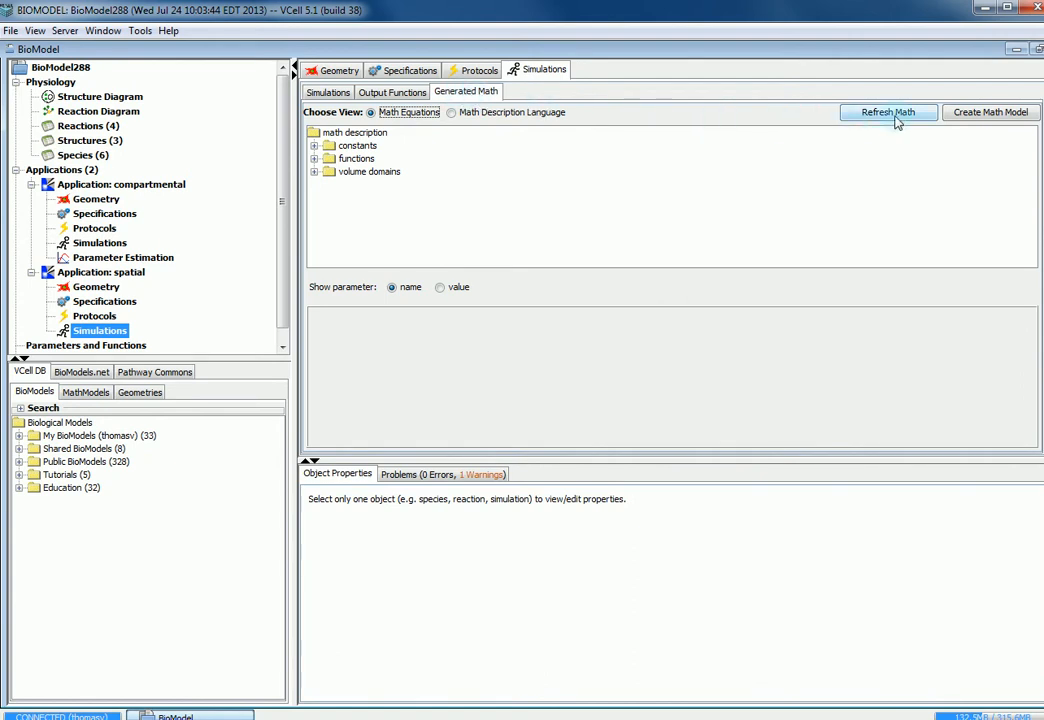
left_click(843, 116)
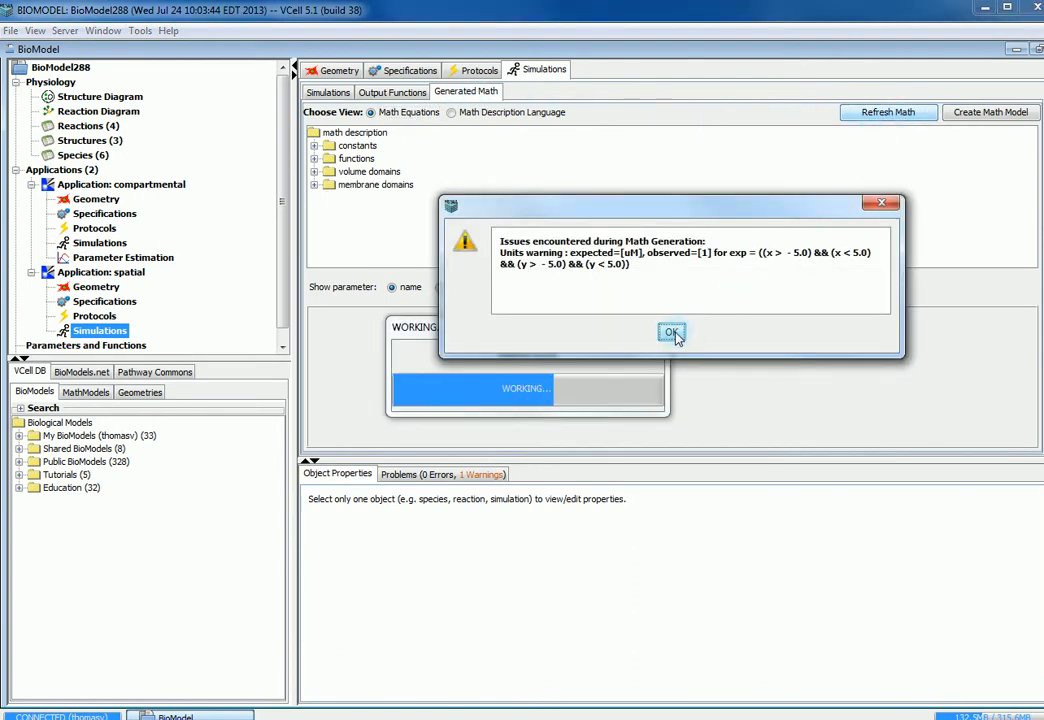
left_click(671, 332)
Step: Edit the spatial application's Simulation1 and set its mesh size to 51 elements in both X and Y
left_click(328, 92)
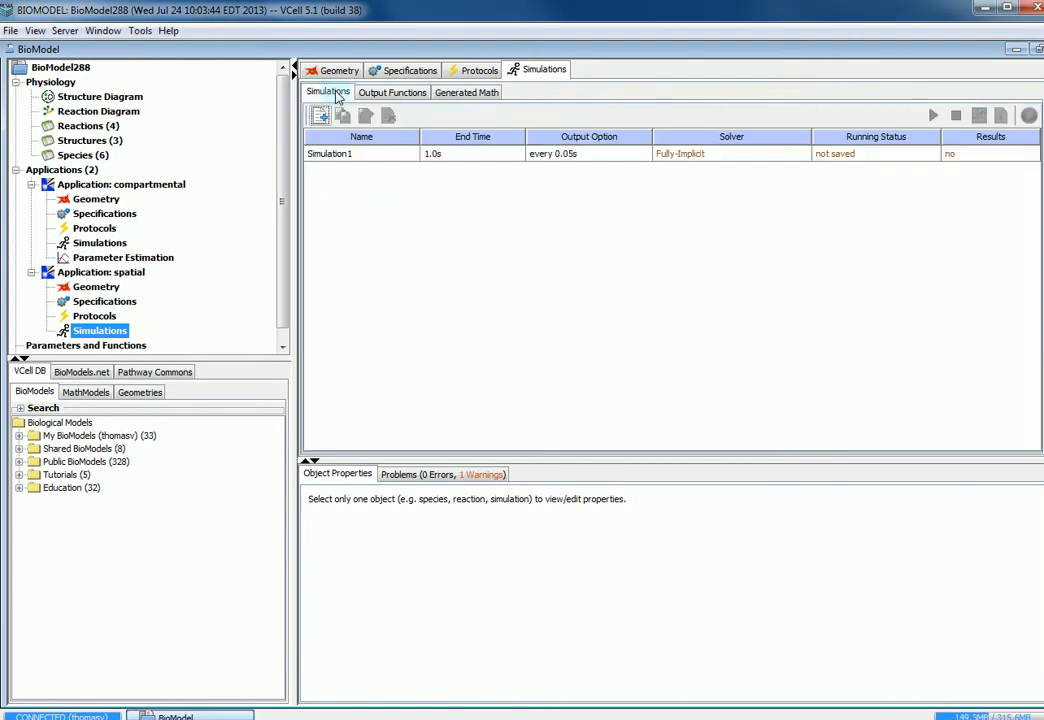
left_click(350, 156)
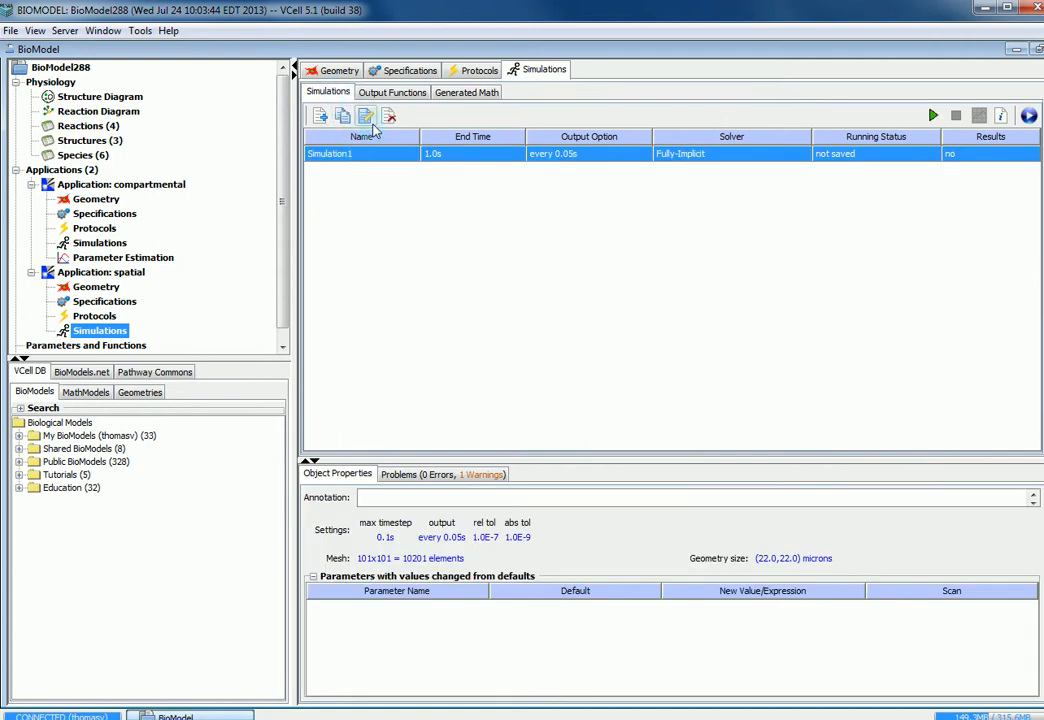
left_click(366, 116)
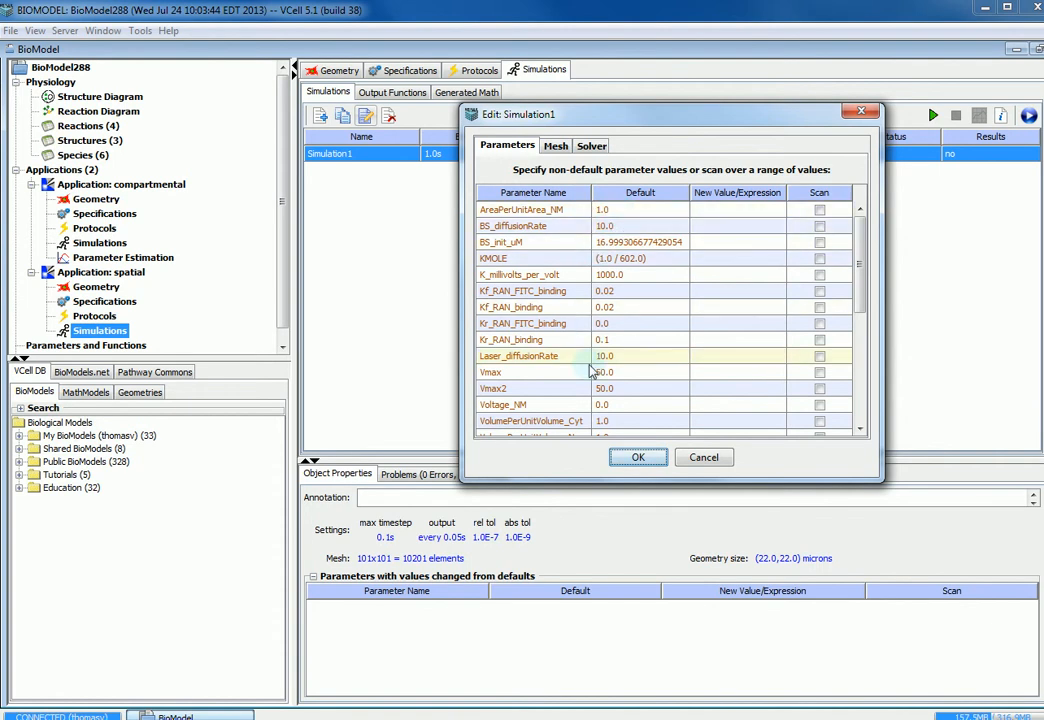
left_click(557, 147)
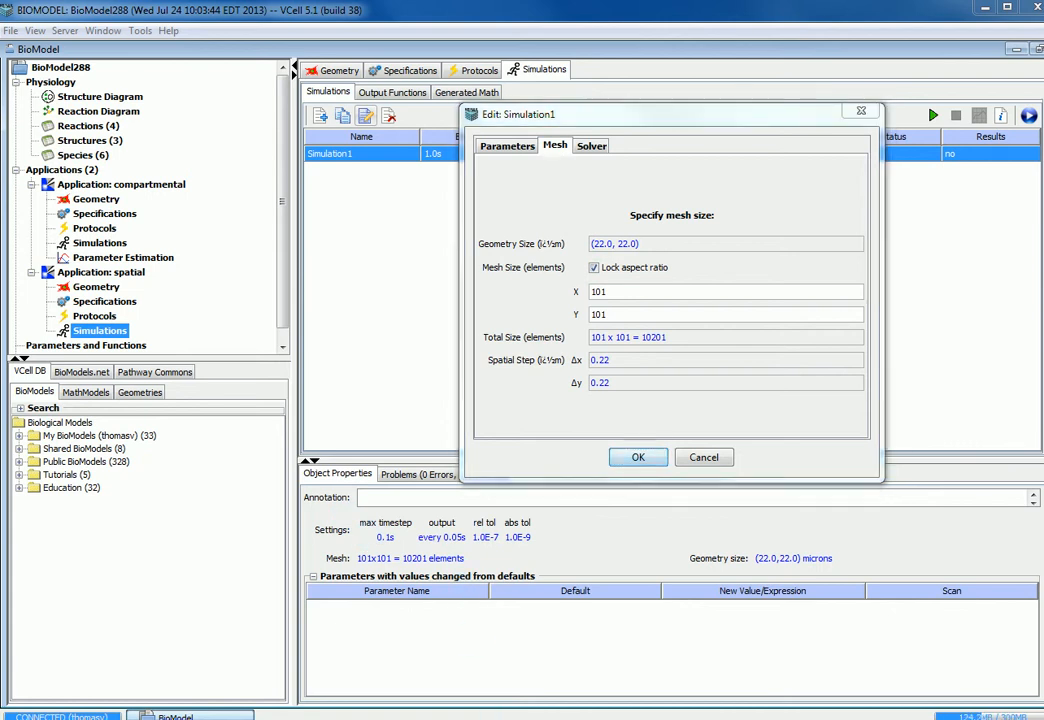
double_click(617, 292)
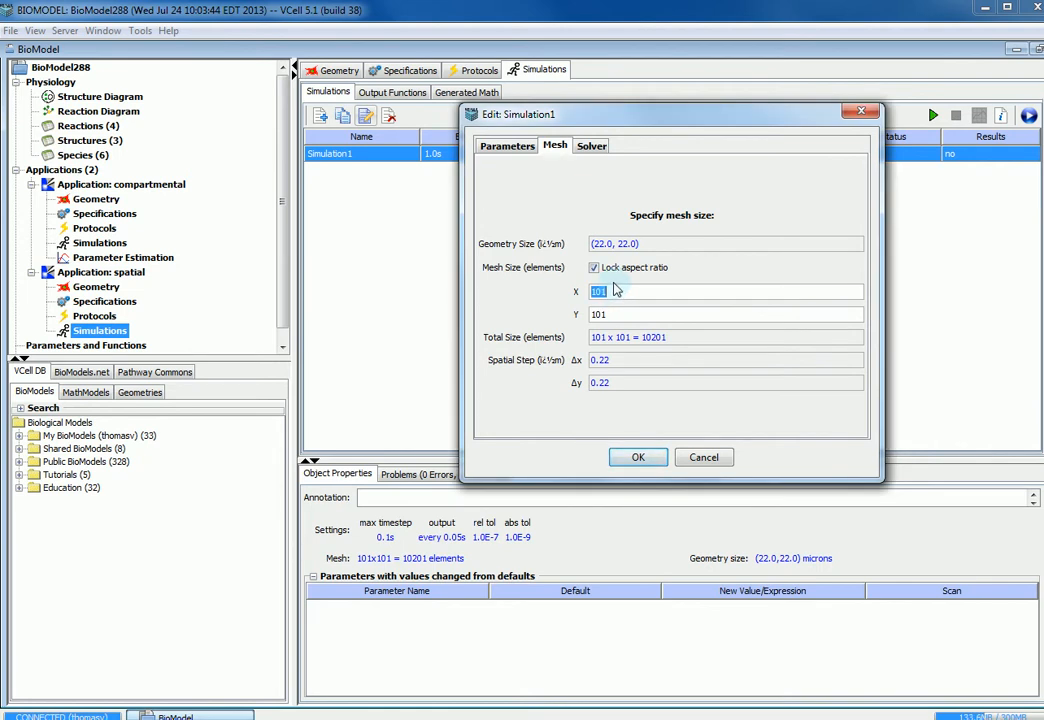
type("51")
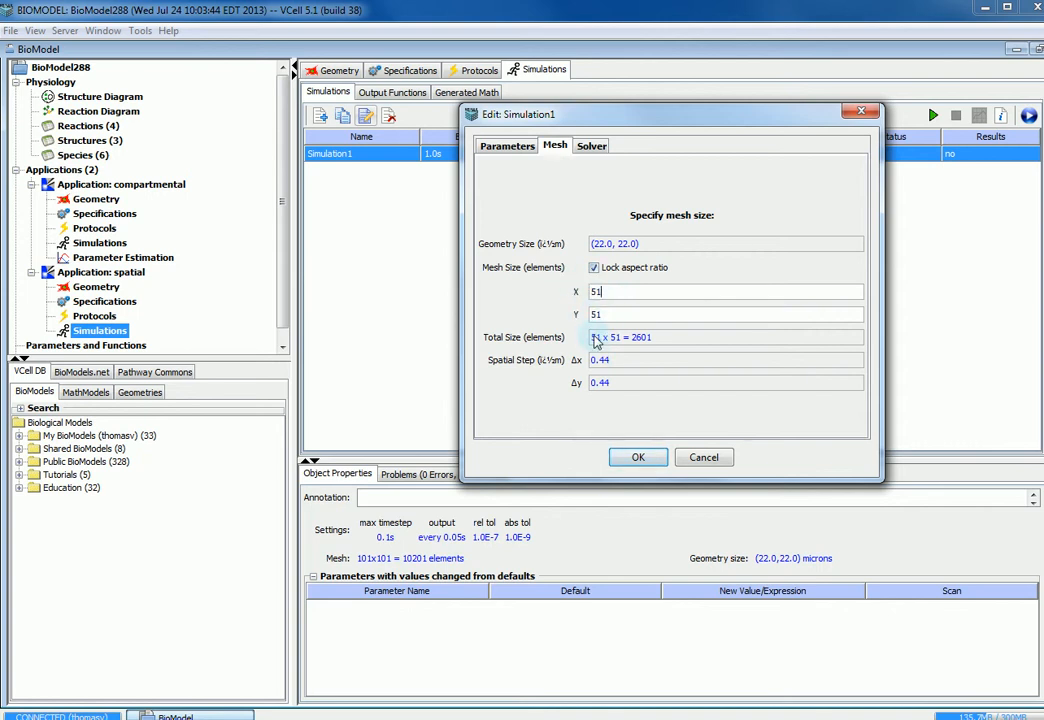
Step: Set Simulation1's ending time to 50.0 and its output interval to 0.5 secs, and accept the simulation settings
left_click(591, 146)
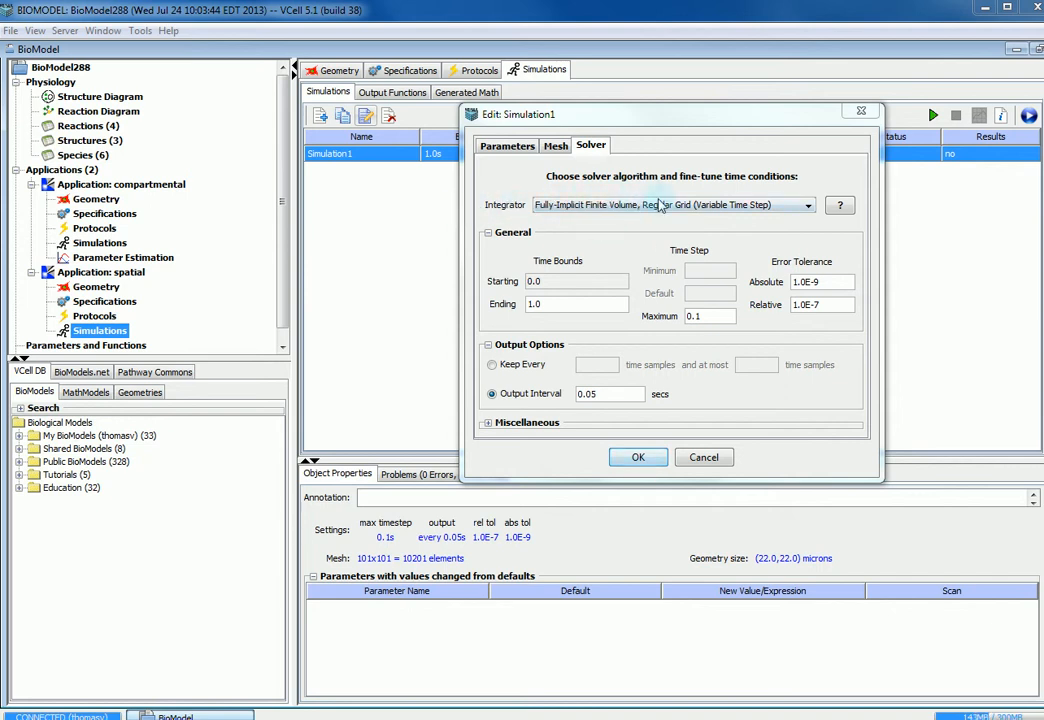
left_click(559, 307)
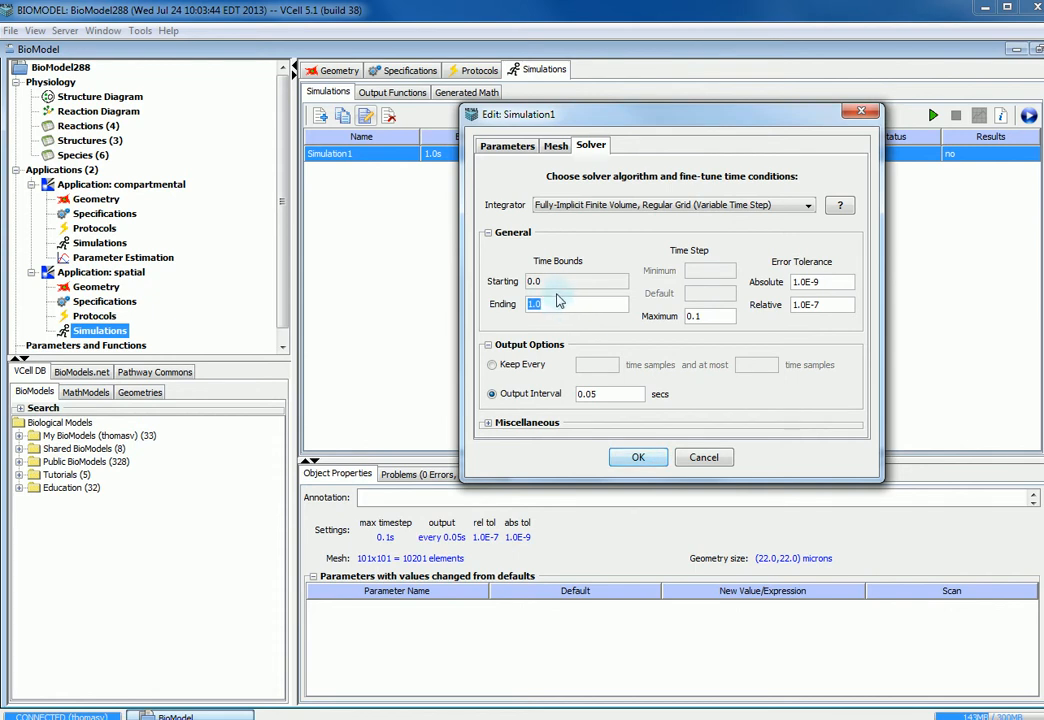
type("50")
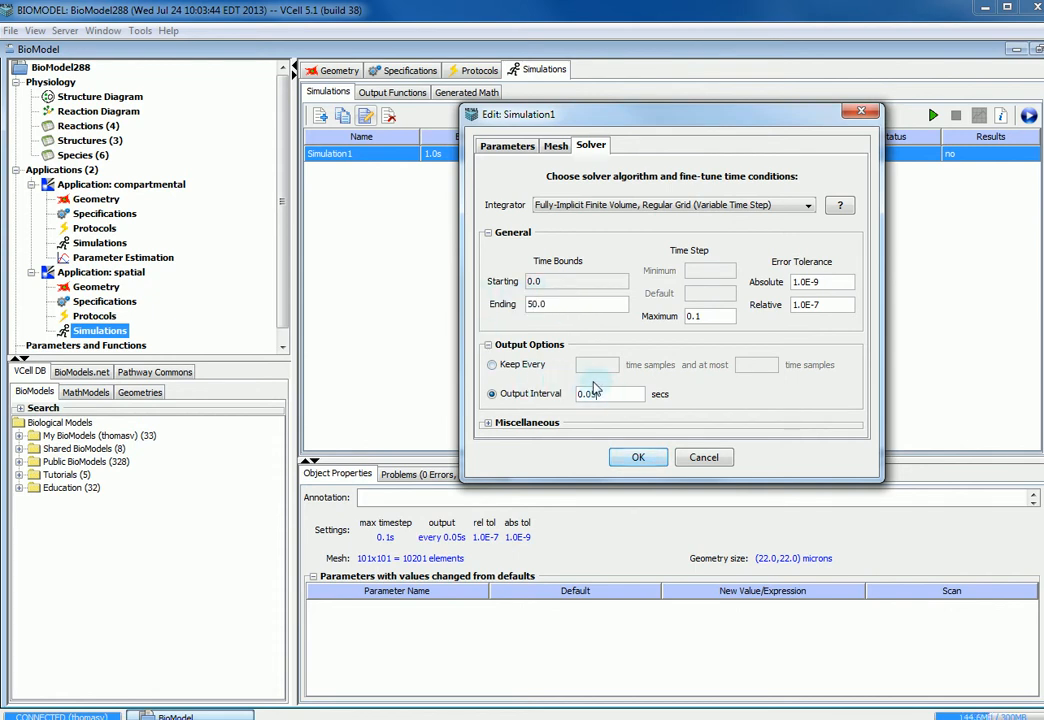
key("BackSpace")
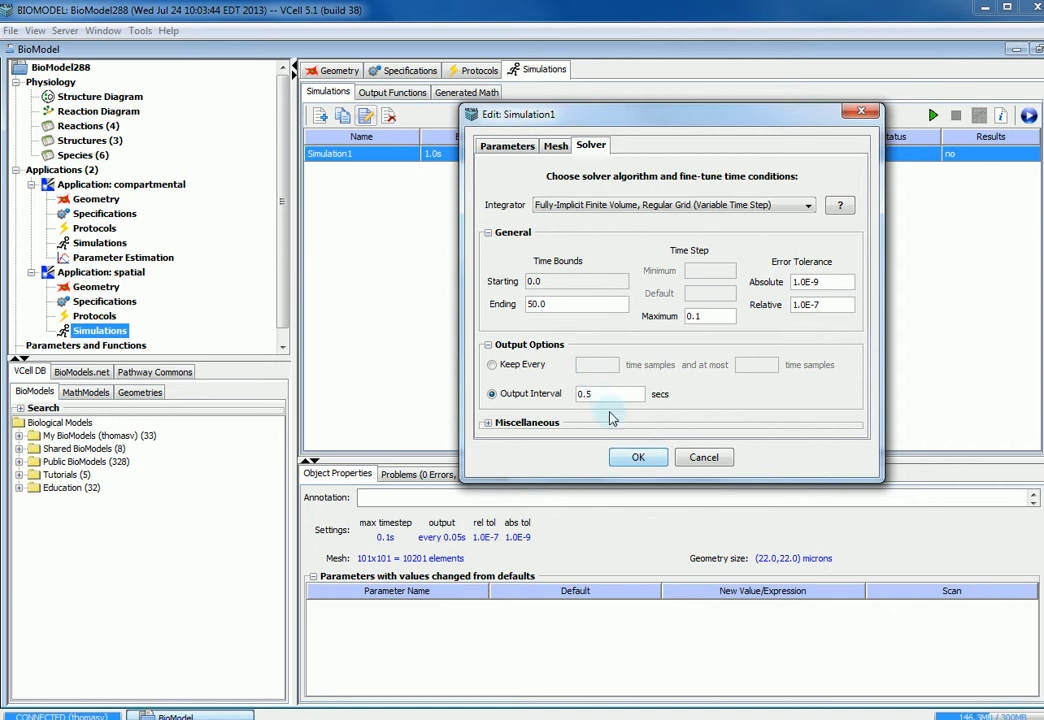
left_click(632, 460)
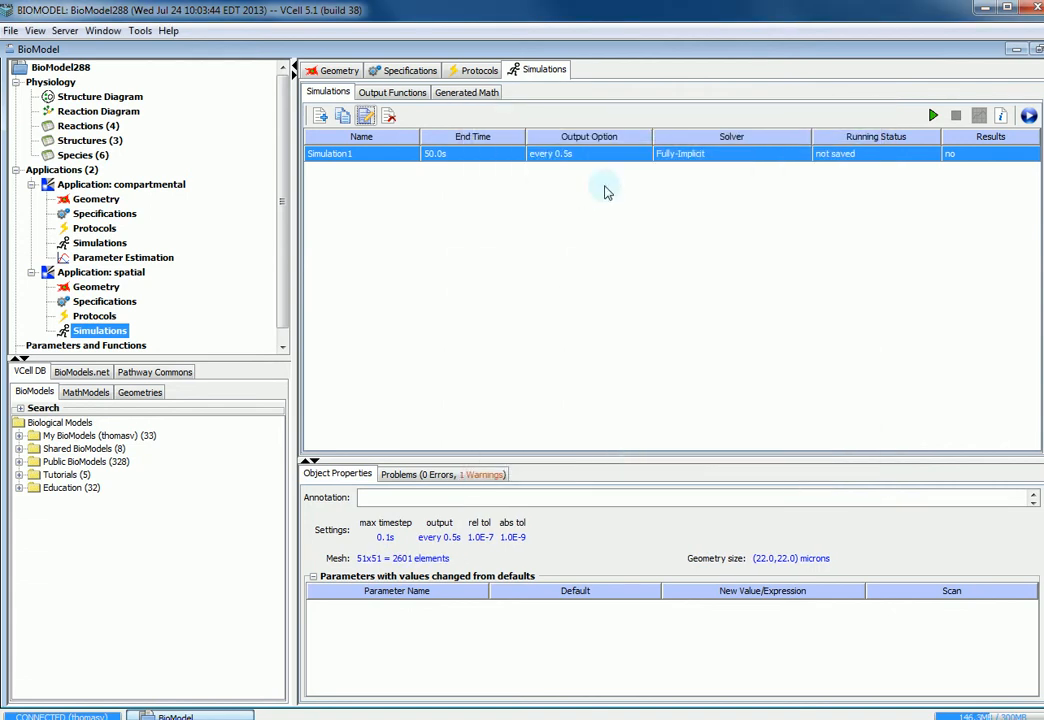
Step: Run the spatial application's Simulation1 and view its BS results at time 9.5
left_click(932, 117)
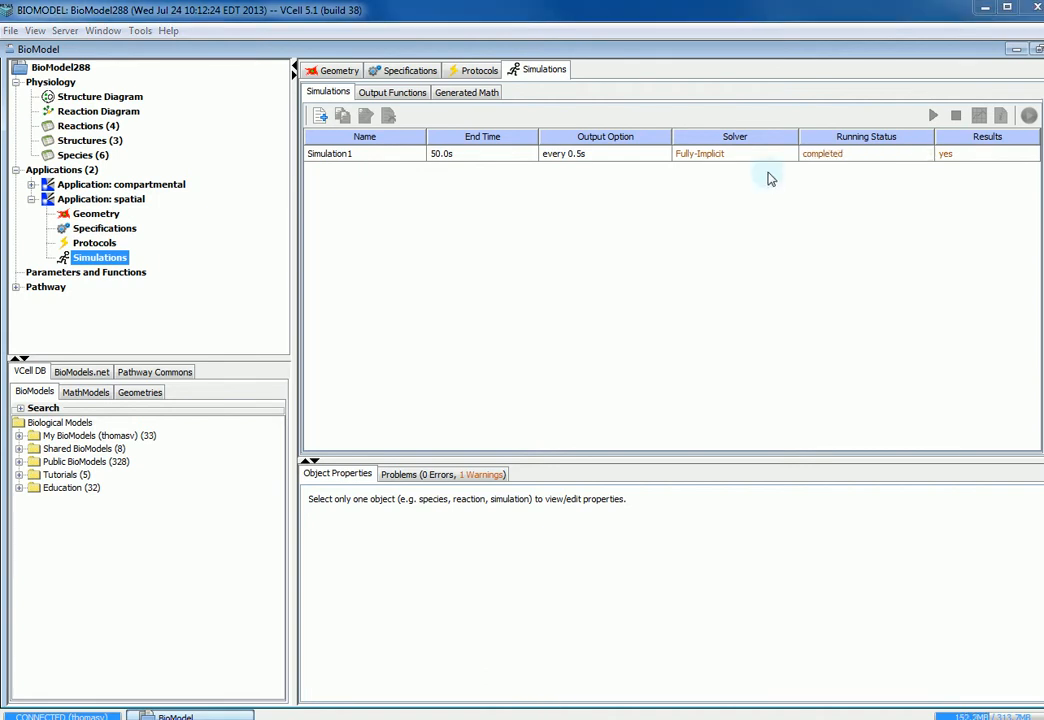
left_click(835, 158)
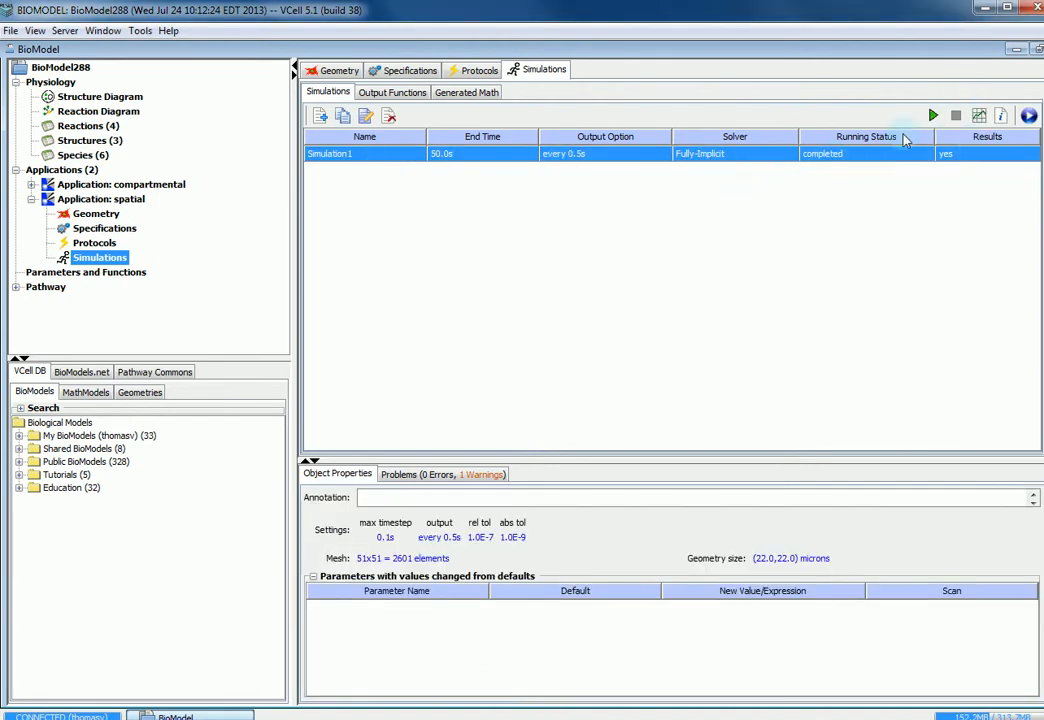
left_click(979, 117)
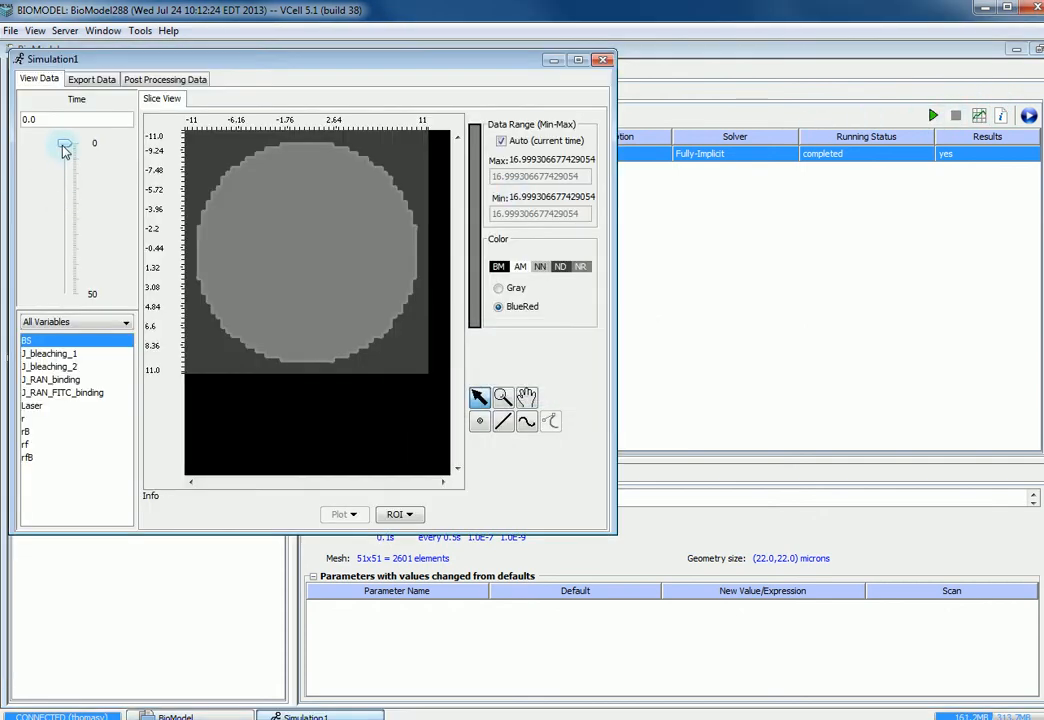
left_click_drag(64, 148, 64, 172)
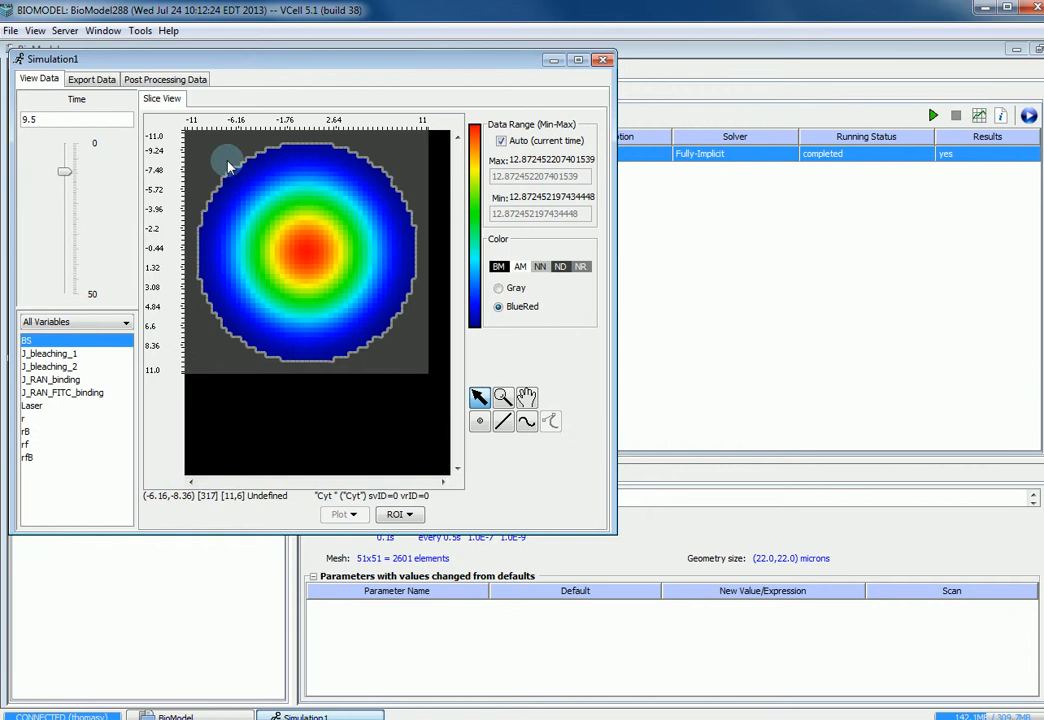
Step: Preview the BS slice in the Gray color scheme and return it to BlueRed
mouse_move(320, 340)
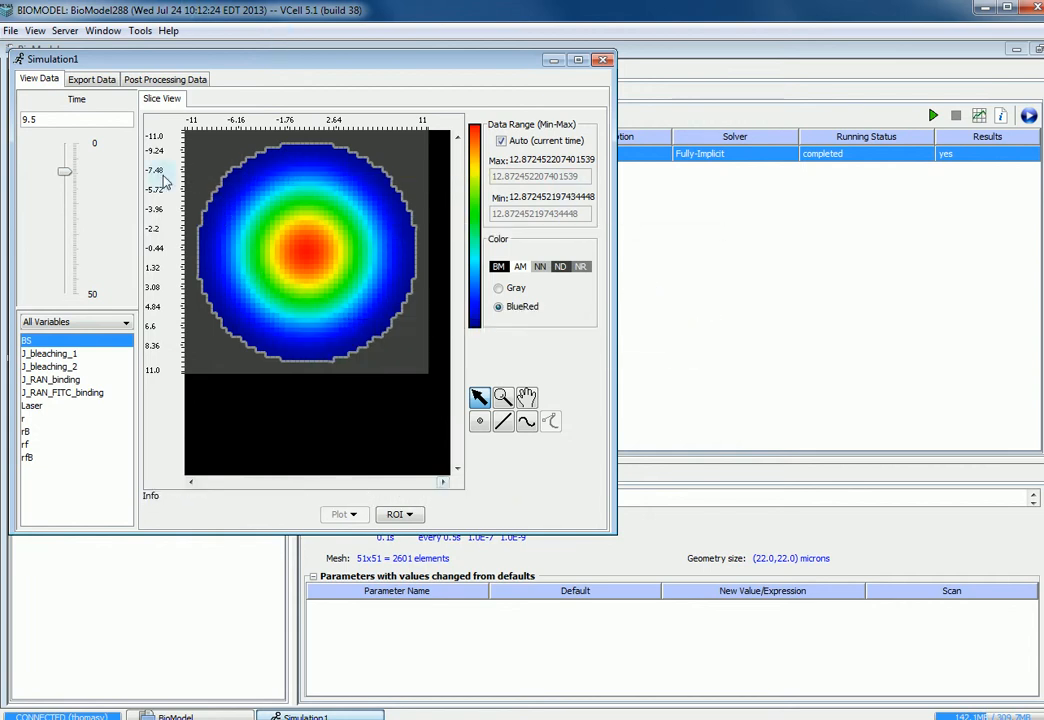
left_click(499, 290)
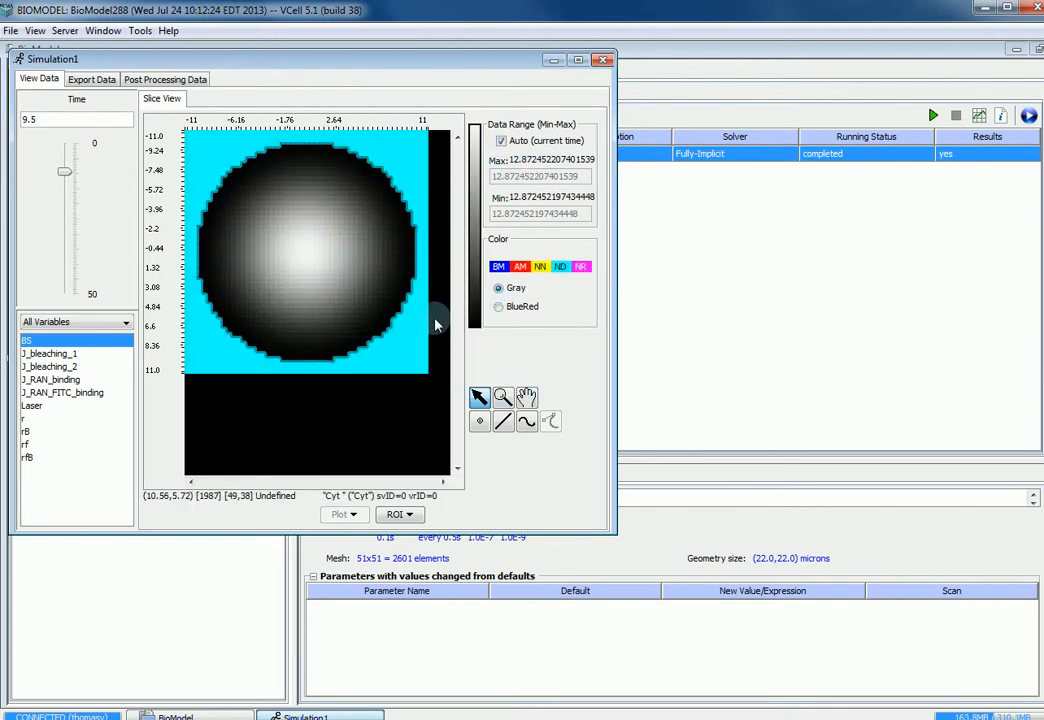
left_click(498, 307)
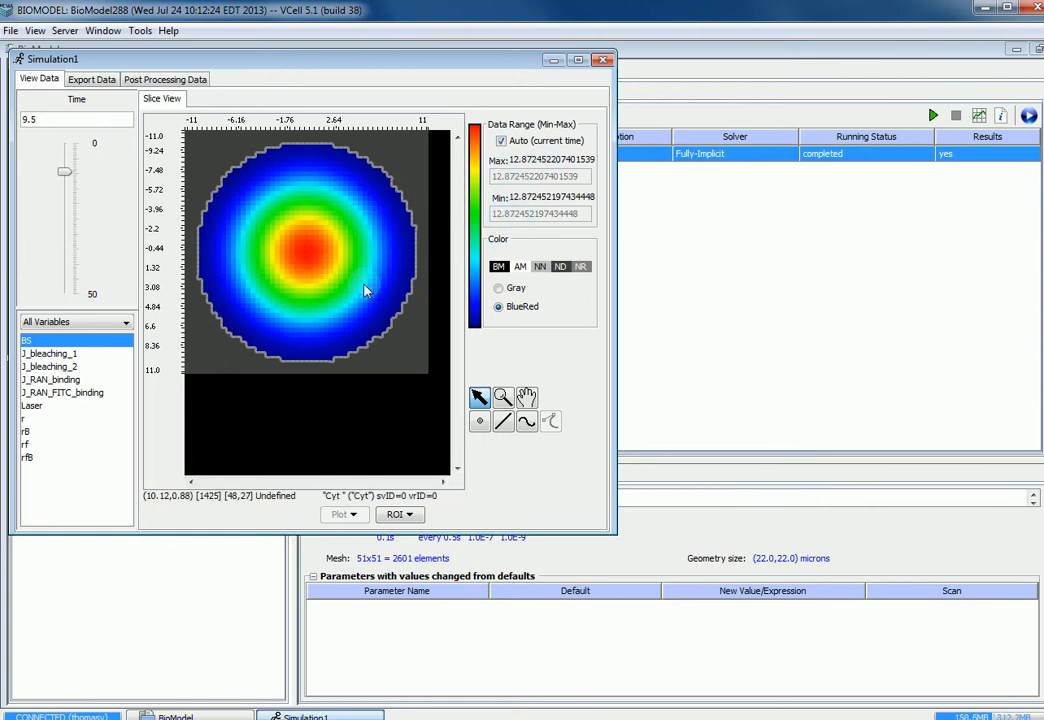
Step: View the BS distribution at time 38.0 and the distribution of variable r at time 9.0
left_click(68, 183)
left_click_drag(66, 178, 66, 260)
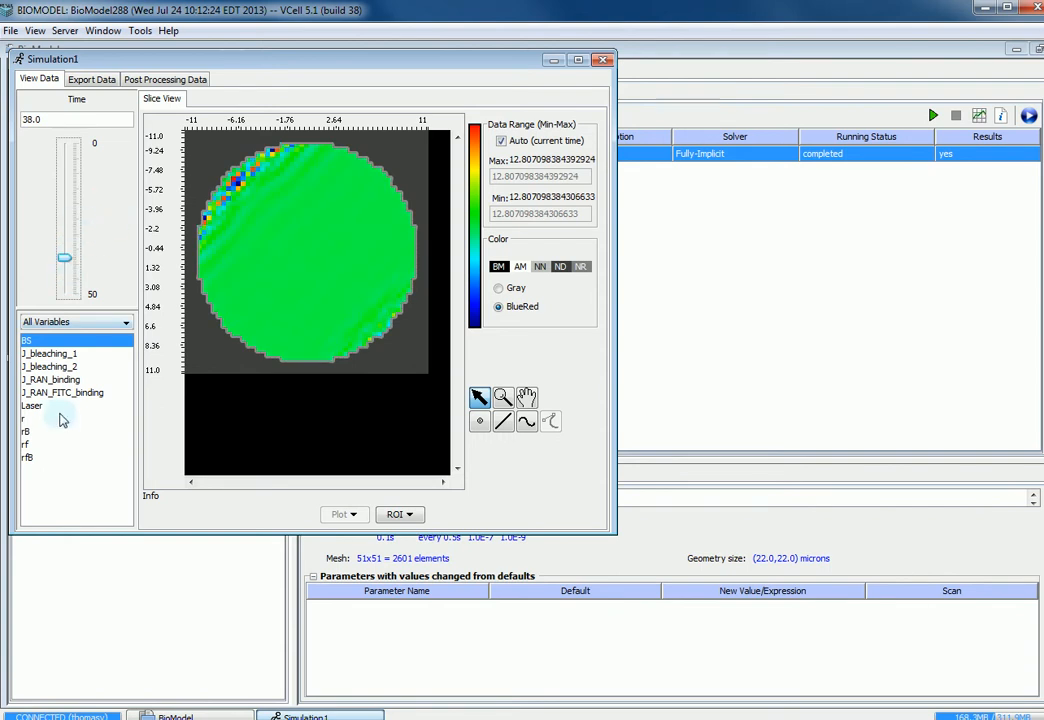
left_click(27, 419)
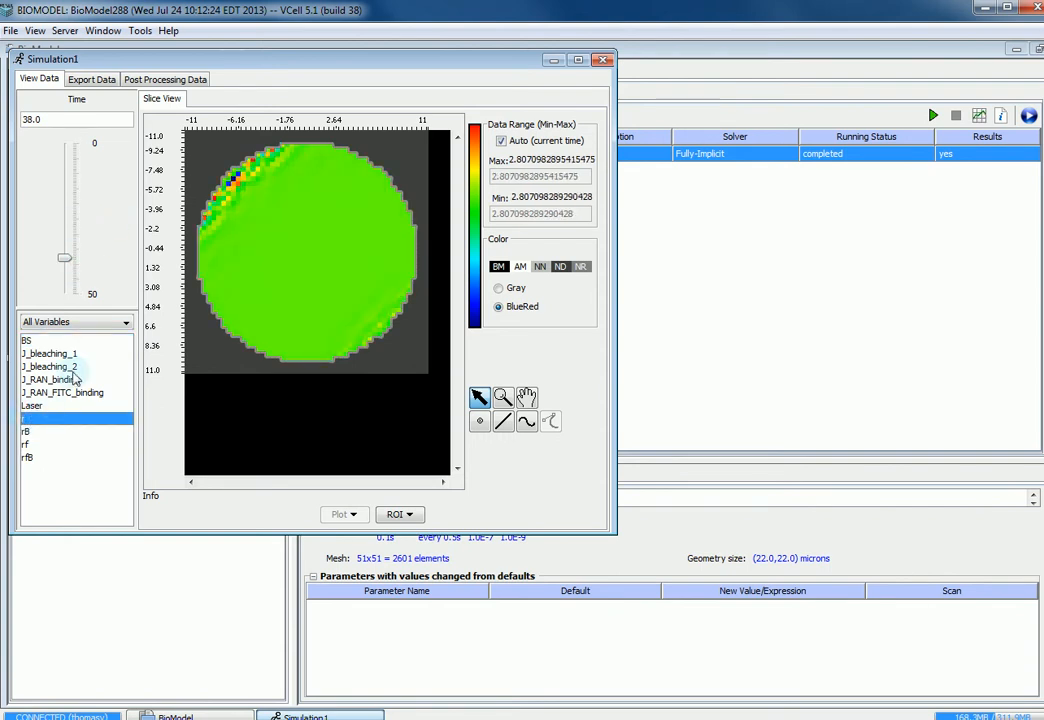
left_click_drag(64, 258, 64, 170)
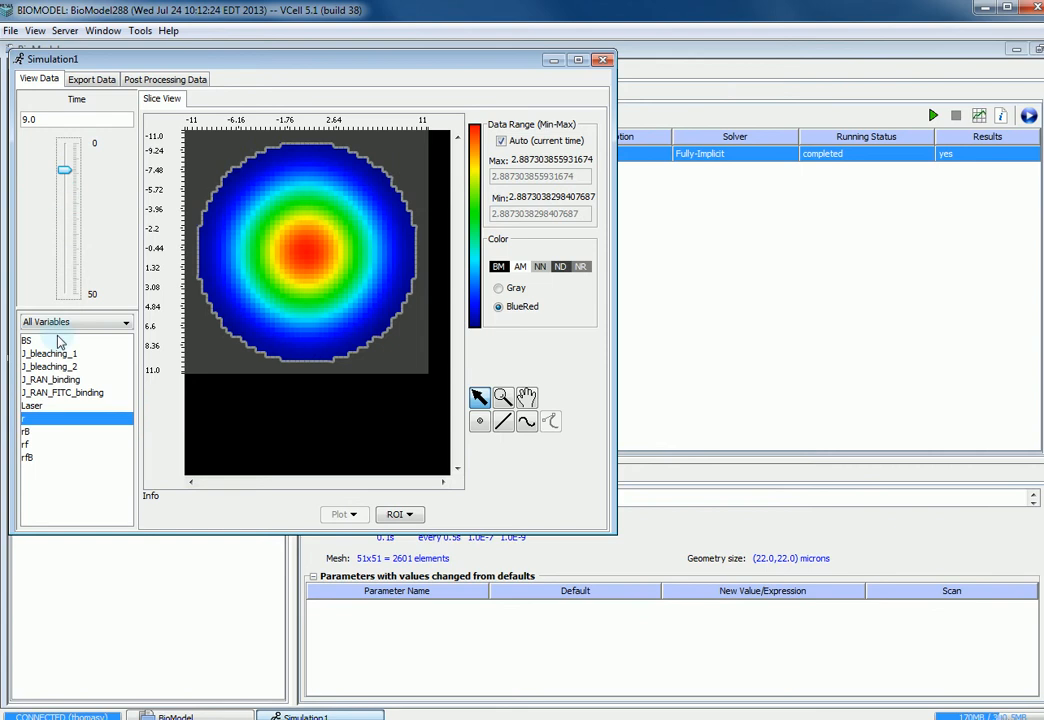
Step: Place two sampling points on the r slice, one at the nucleus center (0.0, 0.0) and one near its edge (7.48, -2.64)
left_click(504, 424)
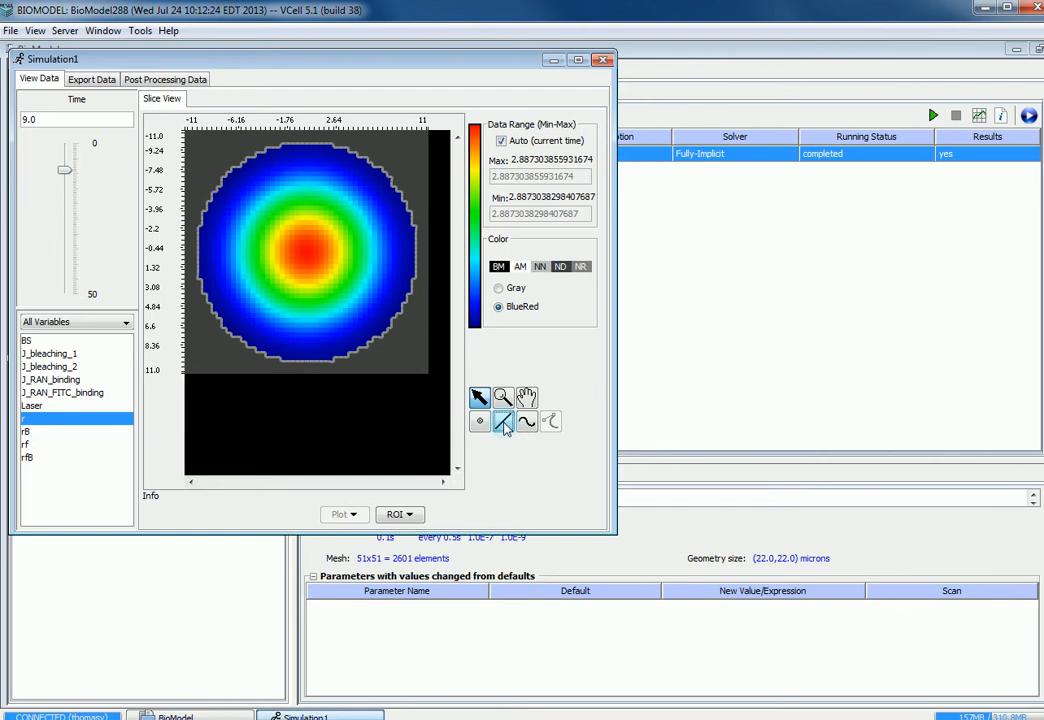
left_click(526, 423)
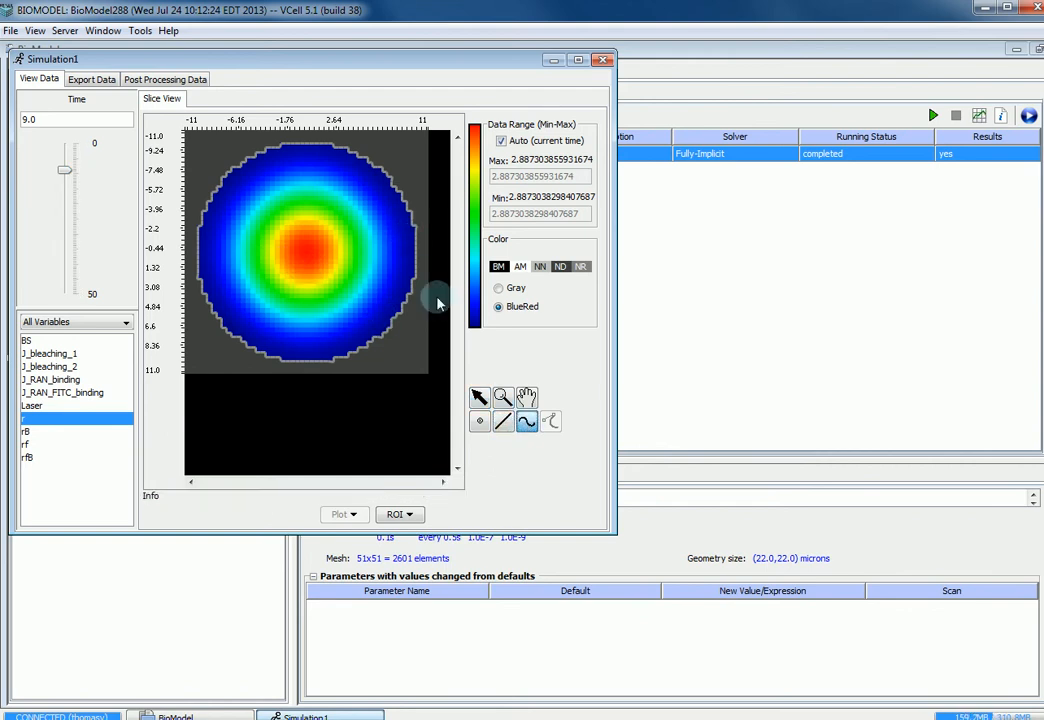
left_click(481, 422)
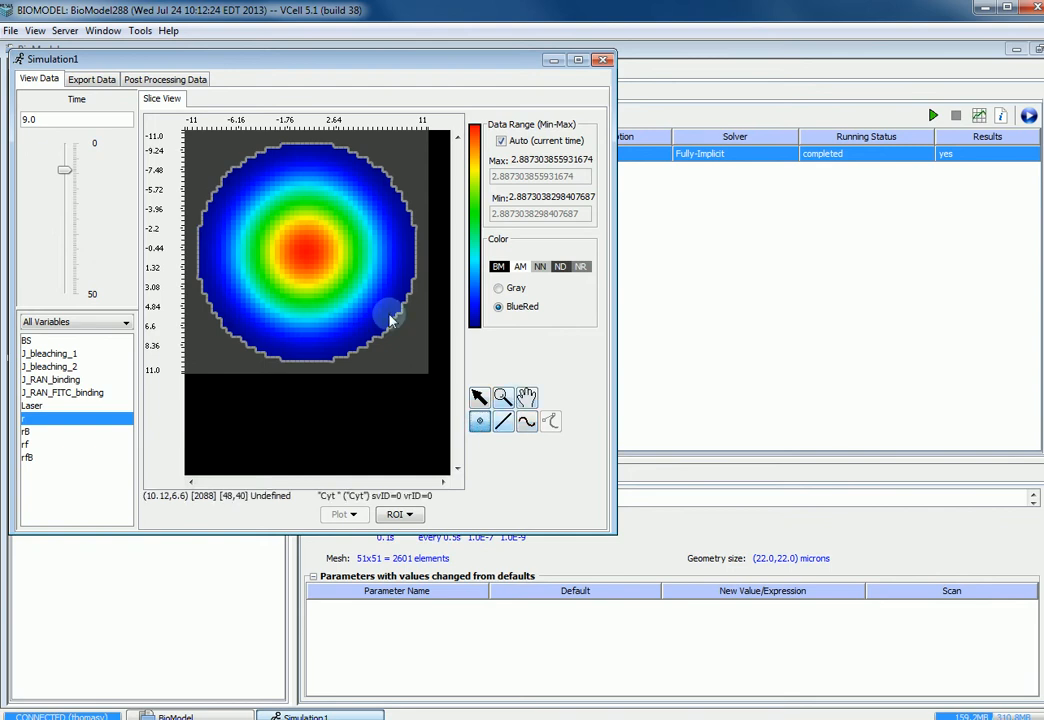
left_click(306, 251)
left_click(389, 222)
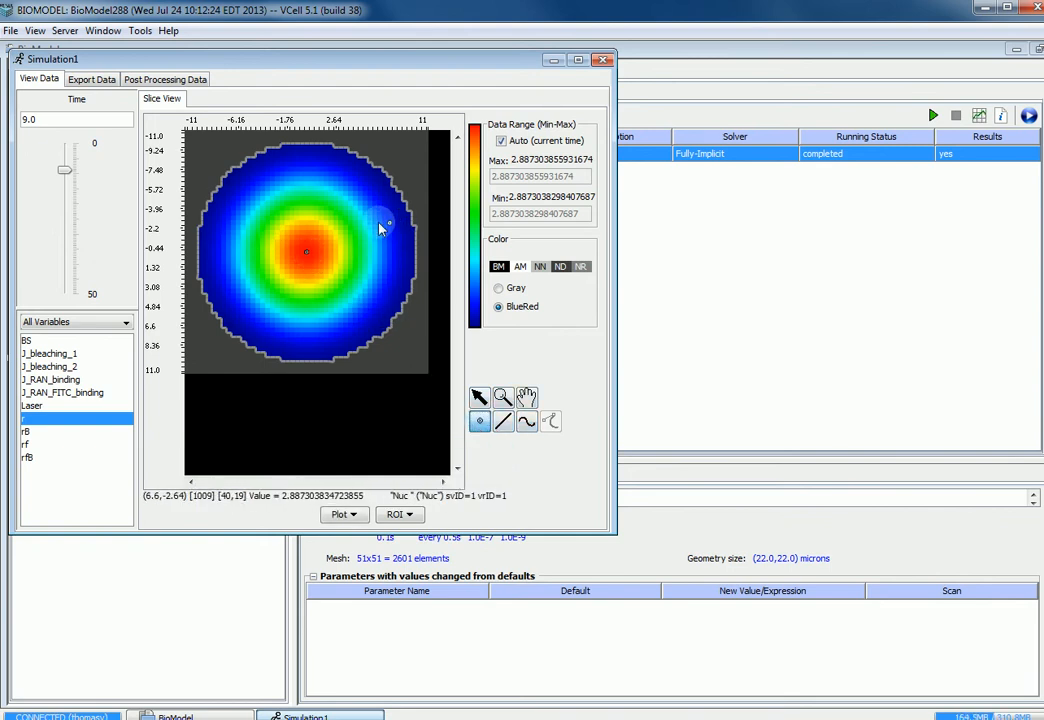
Step: Plot r over time at both sampling points, and display the time data of rB as a table
mouse_move(227, 216)
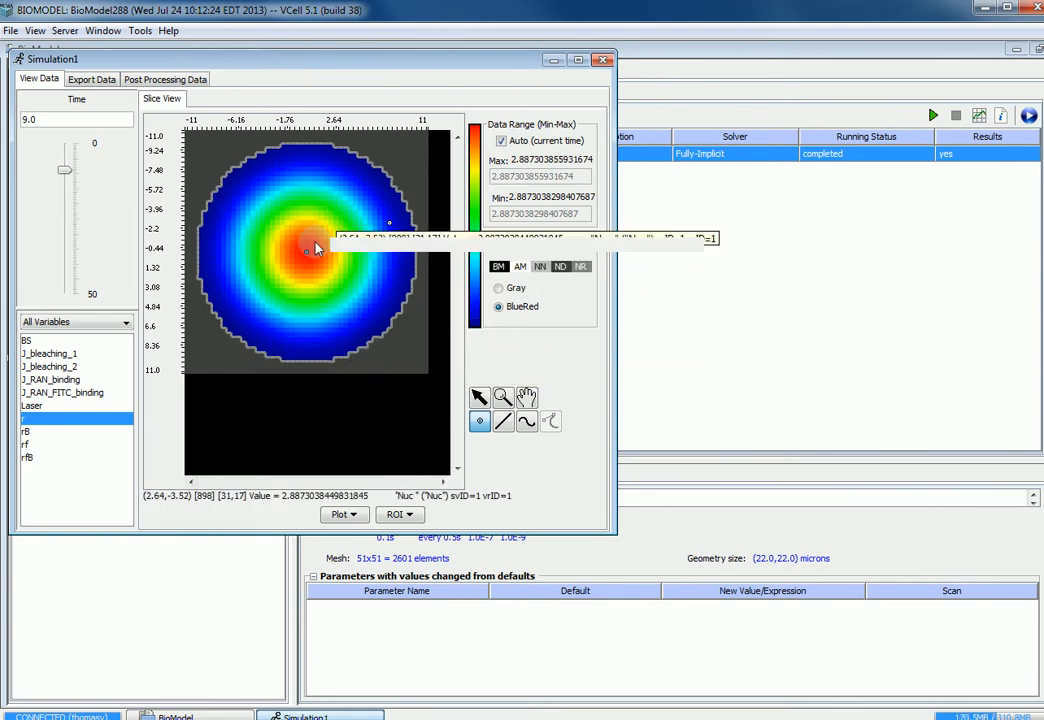
left_click(342, 514)
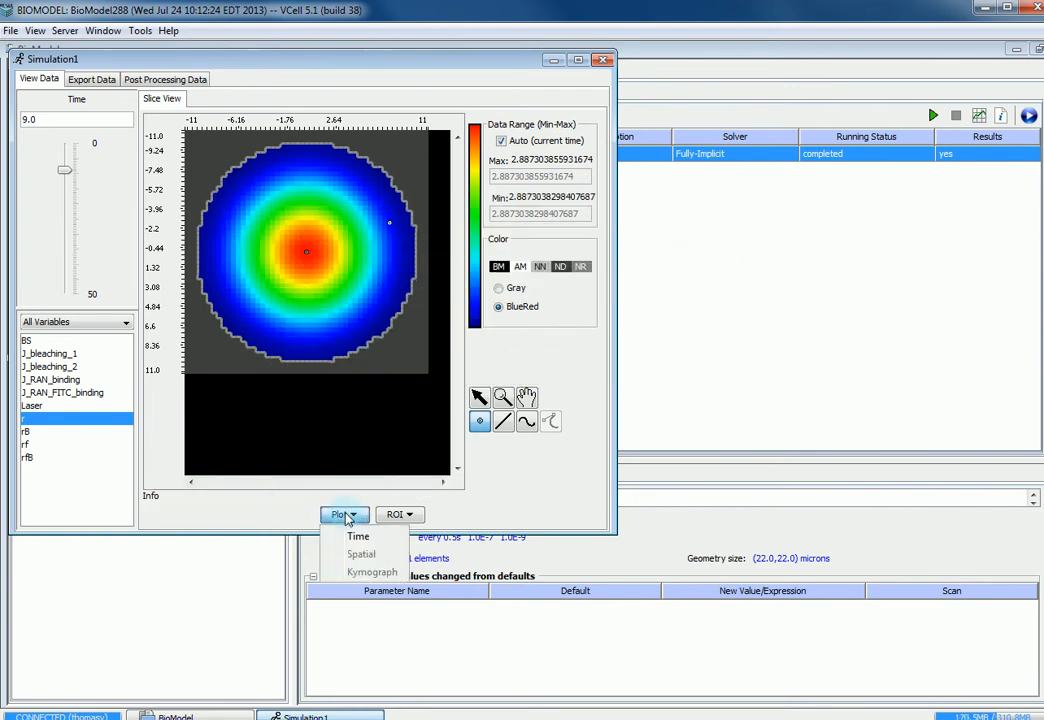
left_click(357, 536)
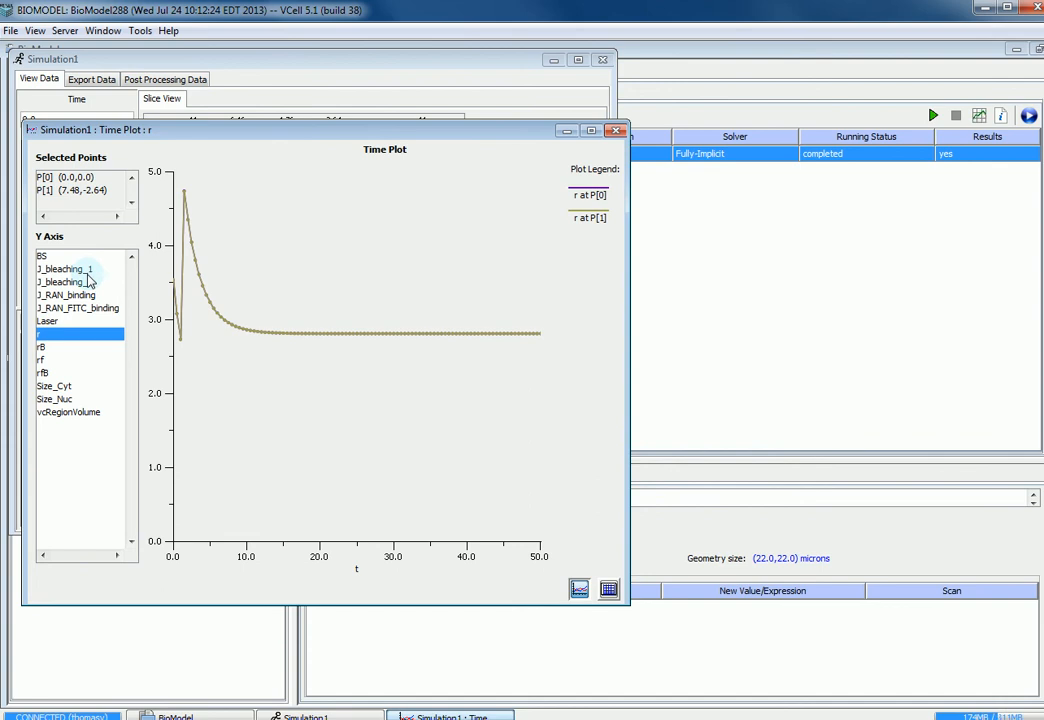
left_click(68, 347)
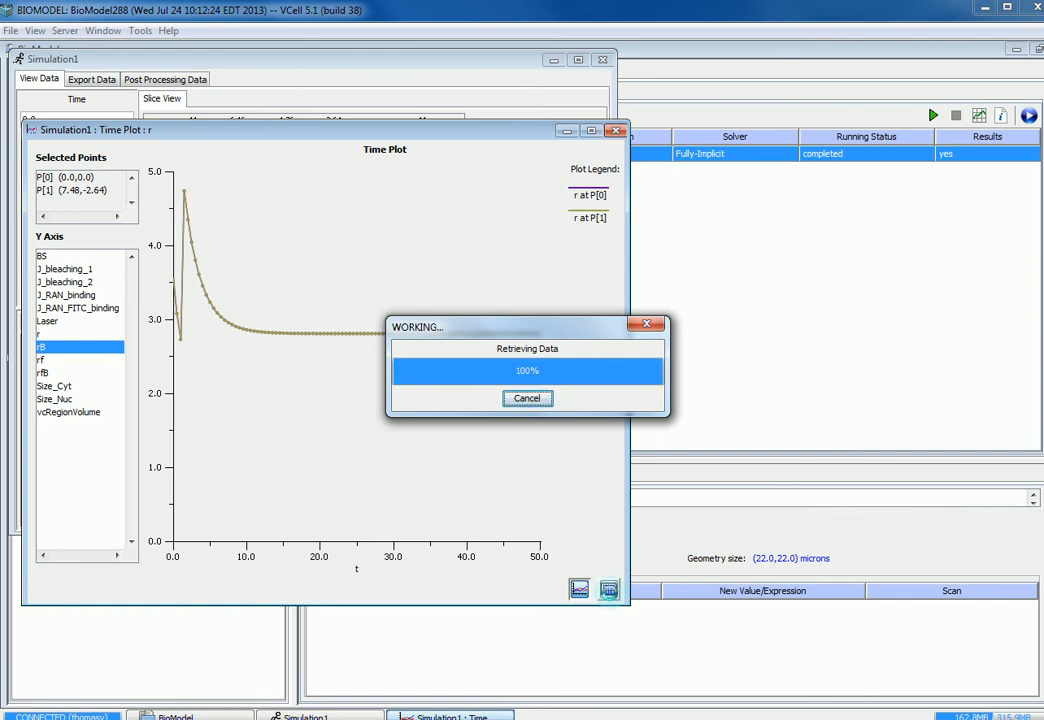
left_click(608, 590)
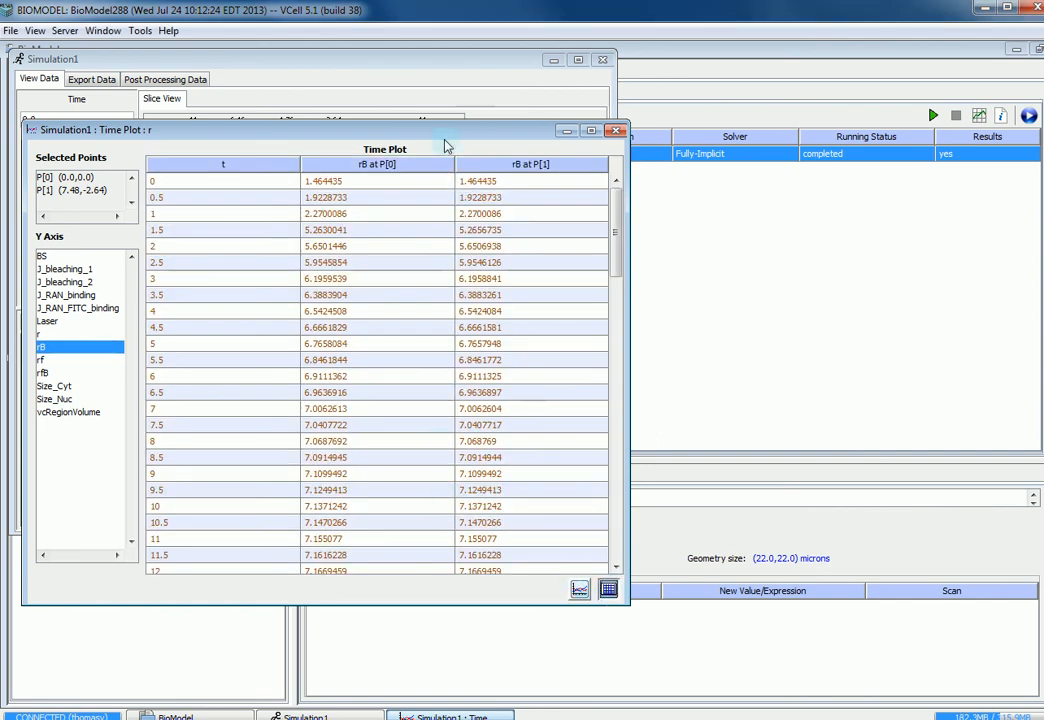